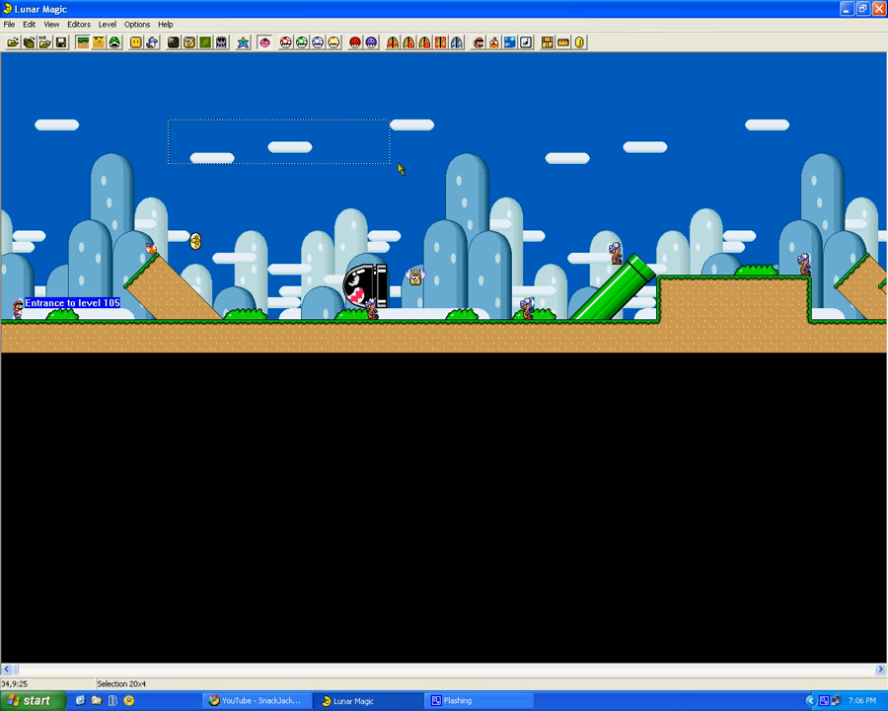
pyautogui.moveTo(399, 169); pyautogui.dragTo(424, 164)
pyautogui.moveTo(186, 132); pyautogui.dragTo(437, 160)
pyautogui.moveTo(173, 125); pyautogui.dragTo(363, 165)
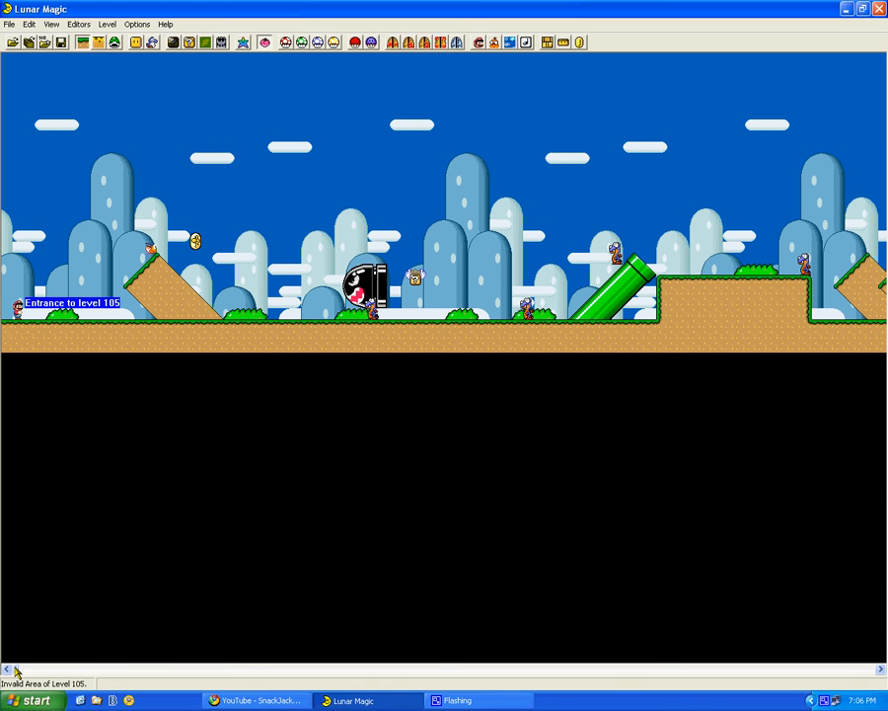
# Look through level 105 from its entrance to the goal gate, and return to the start of the level
pyautogui.moveTo(15, 670); pyautogui.dragTo(71, 670)
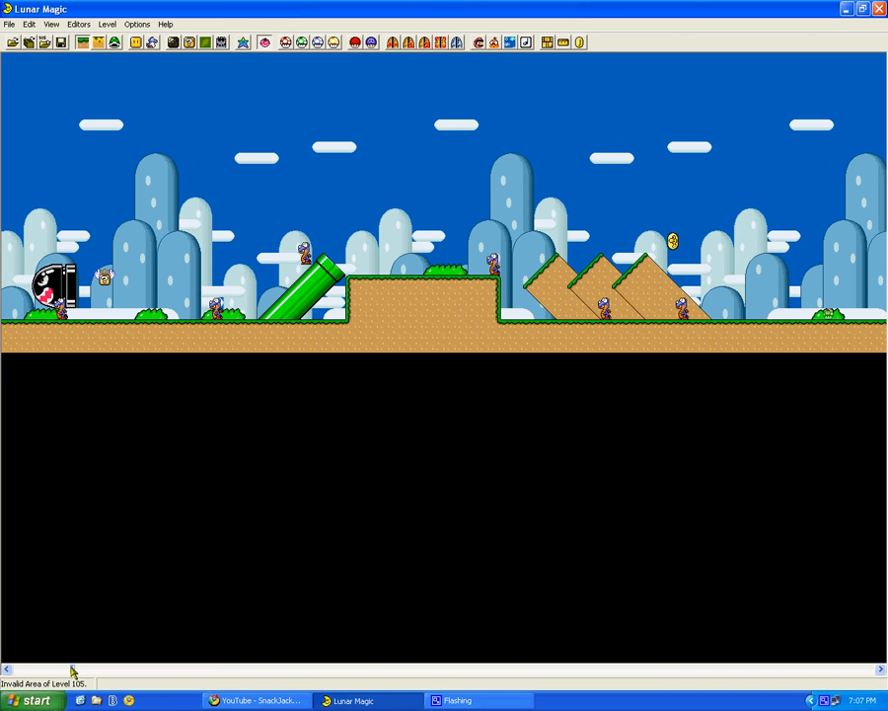
pyautogui.moveTo(71, 670); pyautogui.dragTo(469, 639)
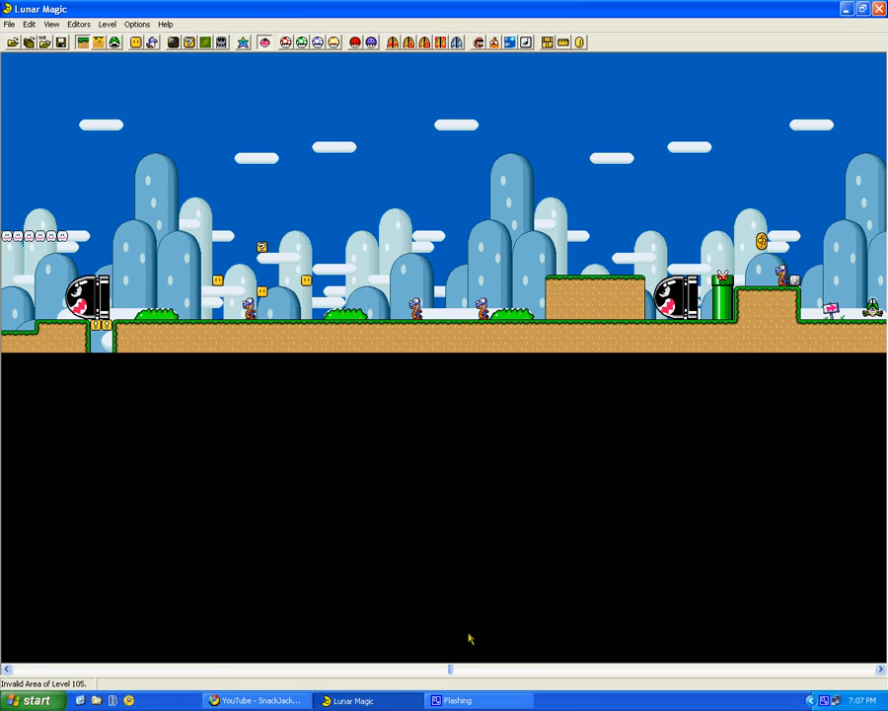
pyautogui.click(467, 667)
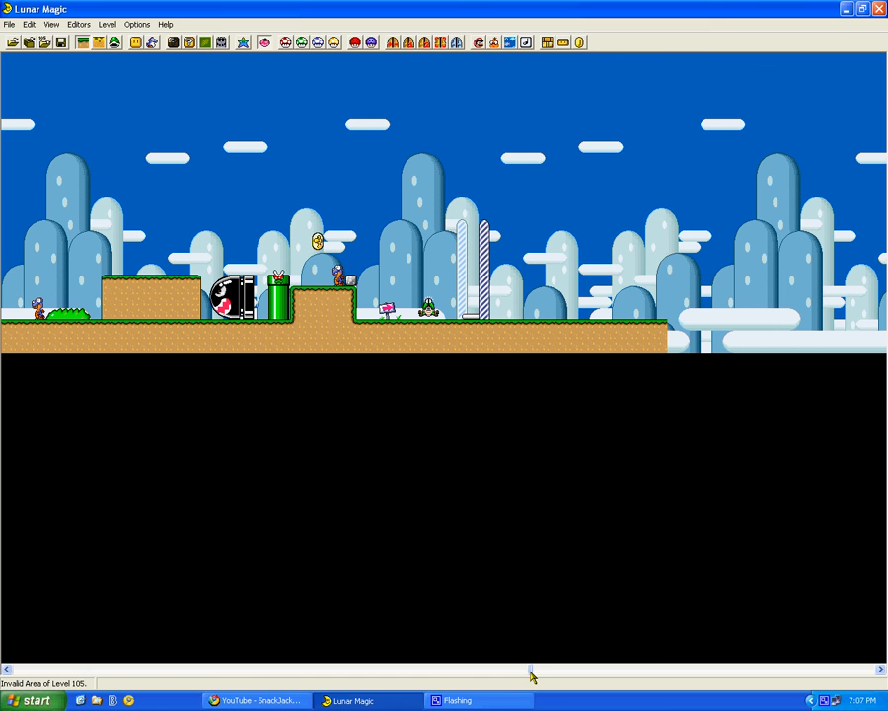
pyautogui.moveTo(530, 671); pyautogui.dragTo(72, 674)
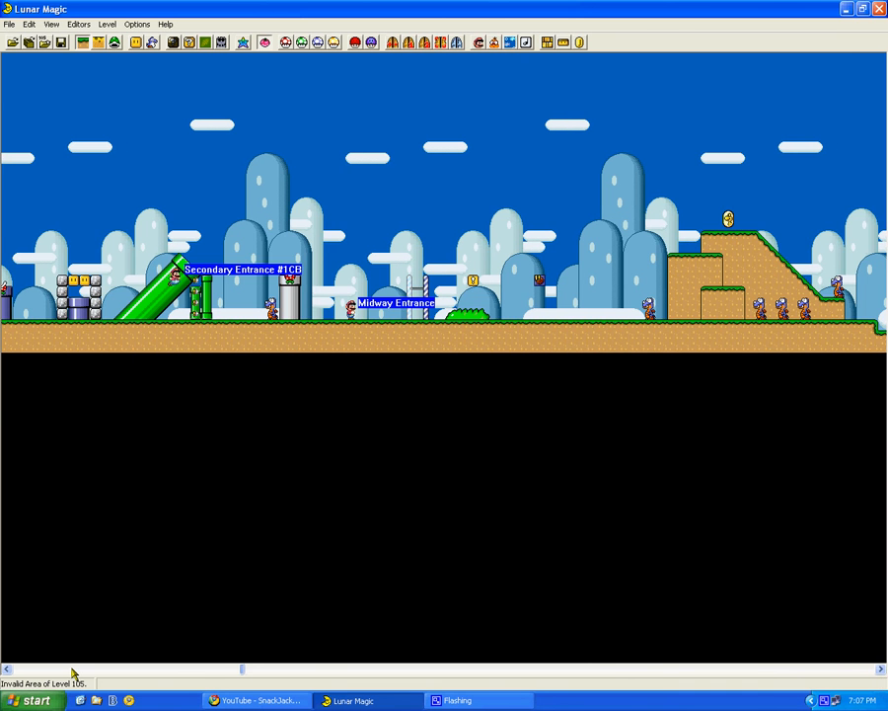
pyautogui.click(72, 669)
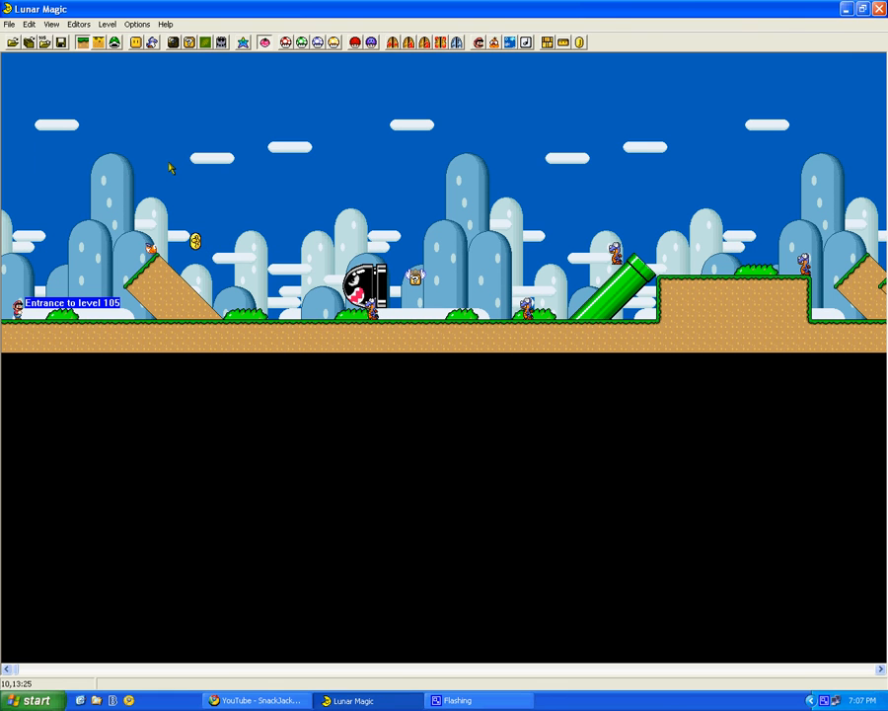
pyautogui.moveTo(181, 146); pyautogui.dragTo(312, 166)
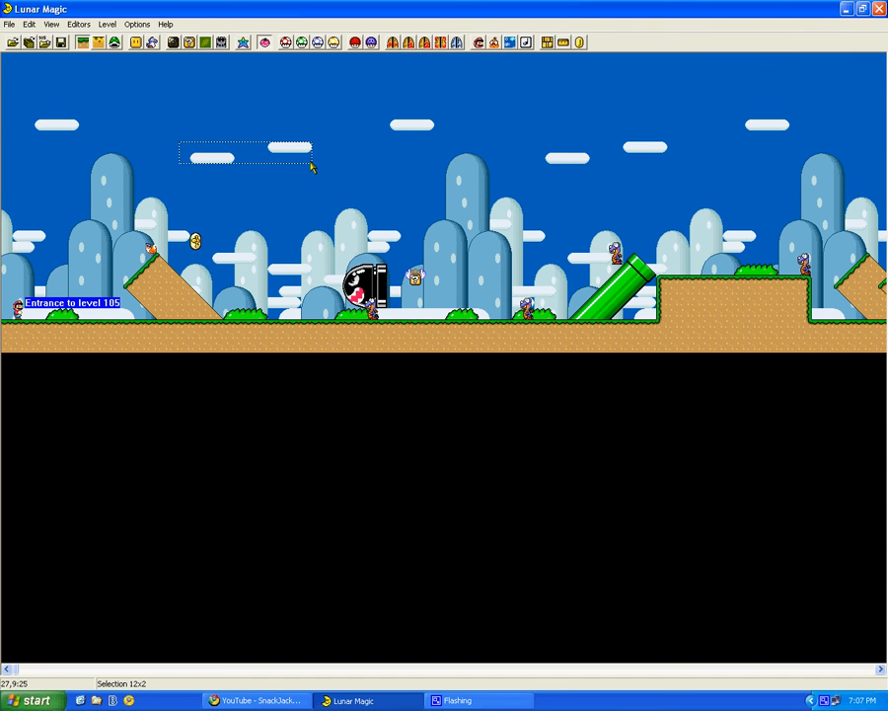
pyautogui.moveTo(173, 202); pyautogui.dragTo(393, 138)
pyautogui.click(400, 148)
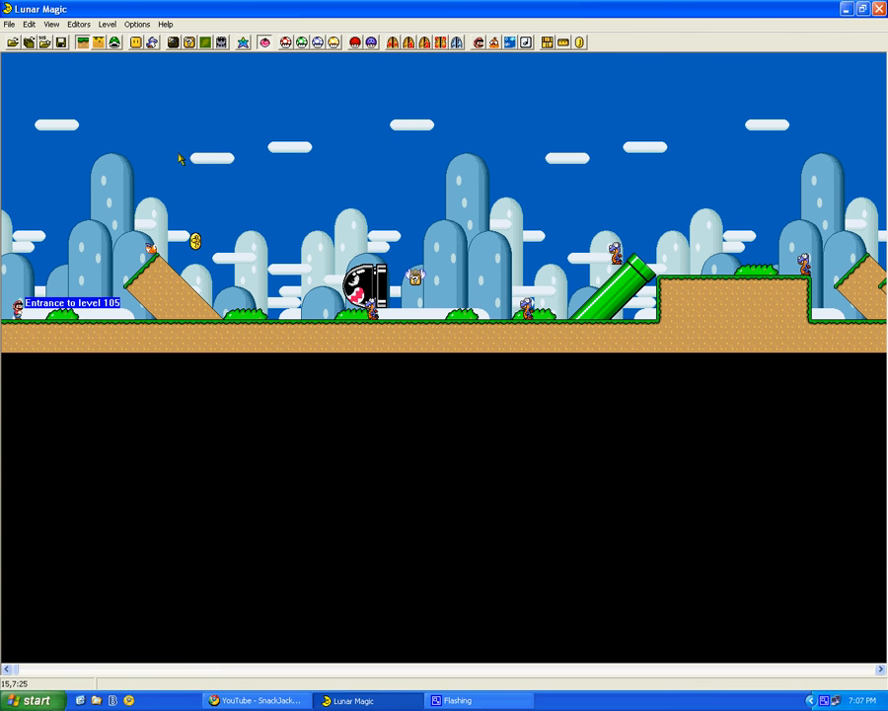
# Open the Add Objects window, move it clear of the level entrance, and show the Standard Objects category
pyautogui.click(136, 43)
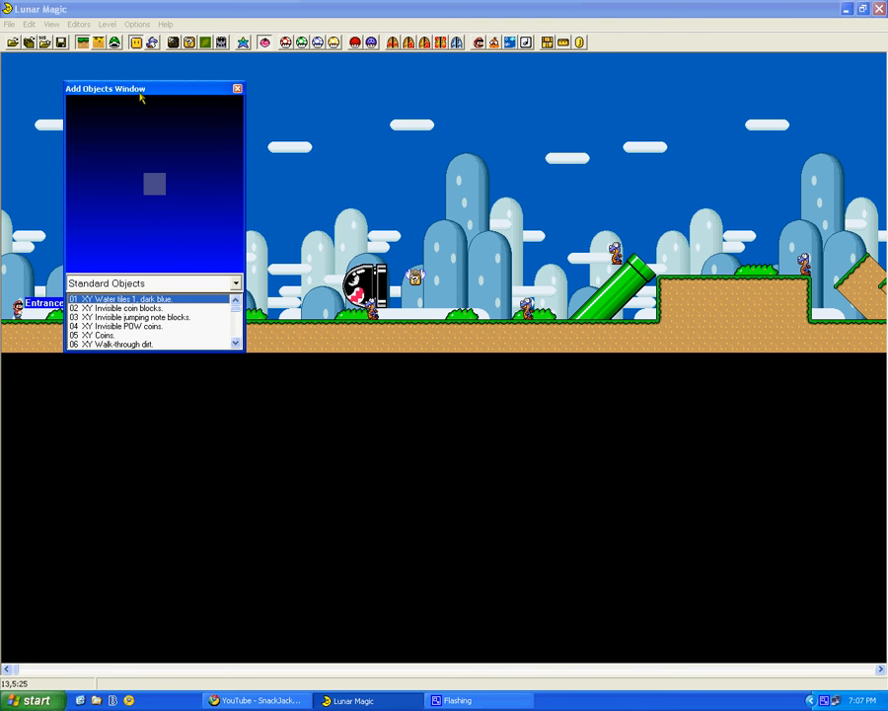
pyautogui.moveTo(141, 93); pyautogui.dragTo(187, 85)
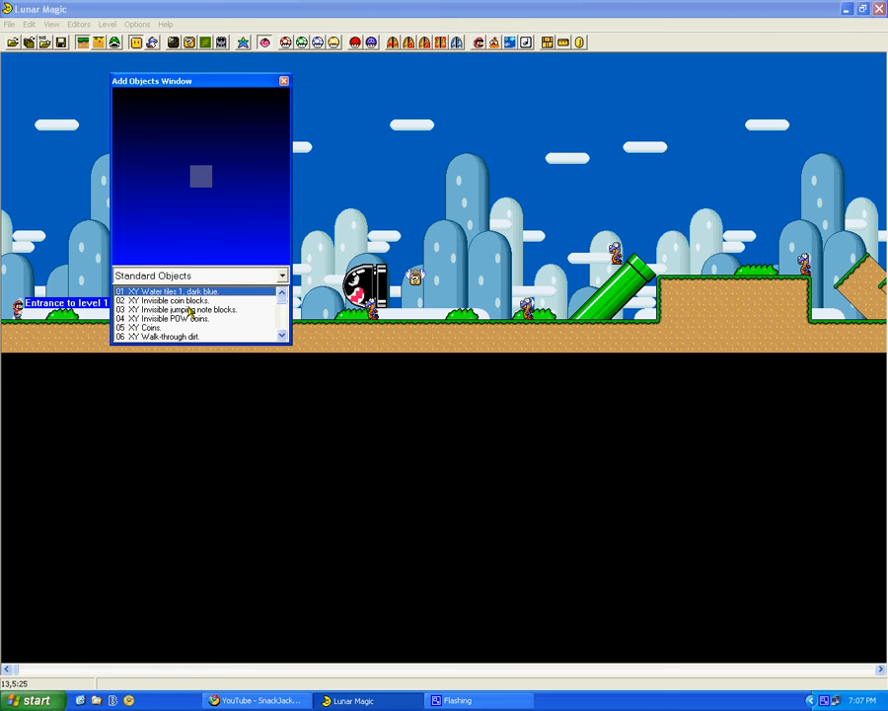
pyautogui.click(188, 275)
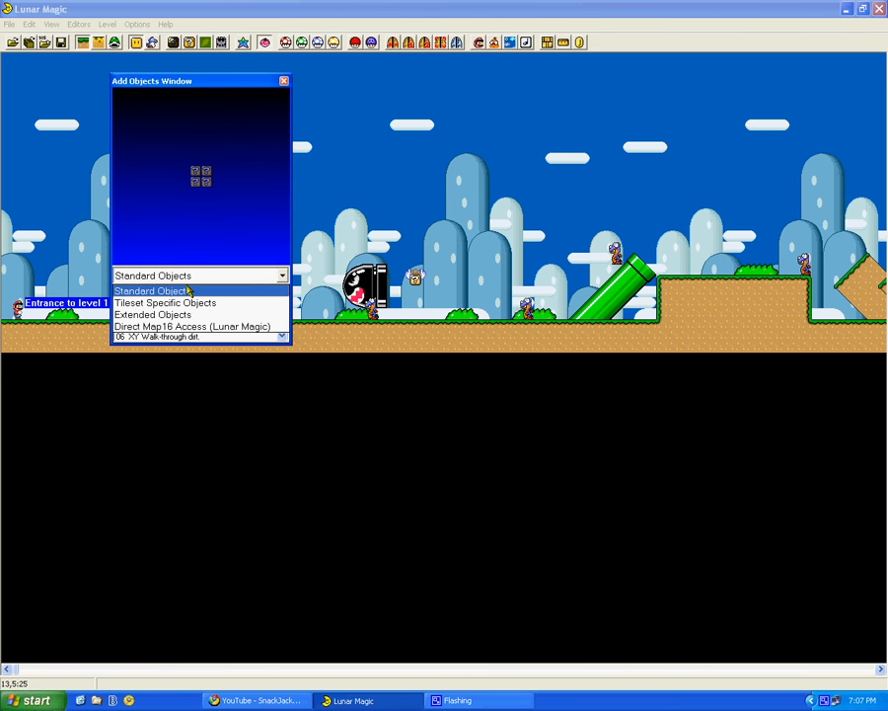
pyautogui.click(188, 291)
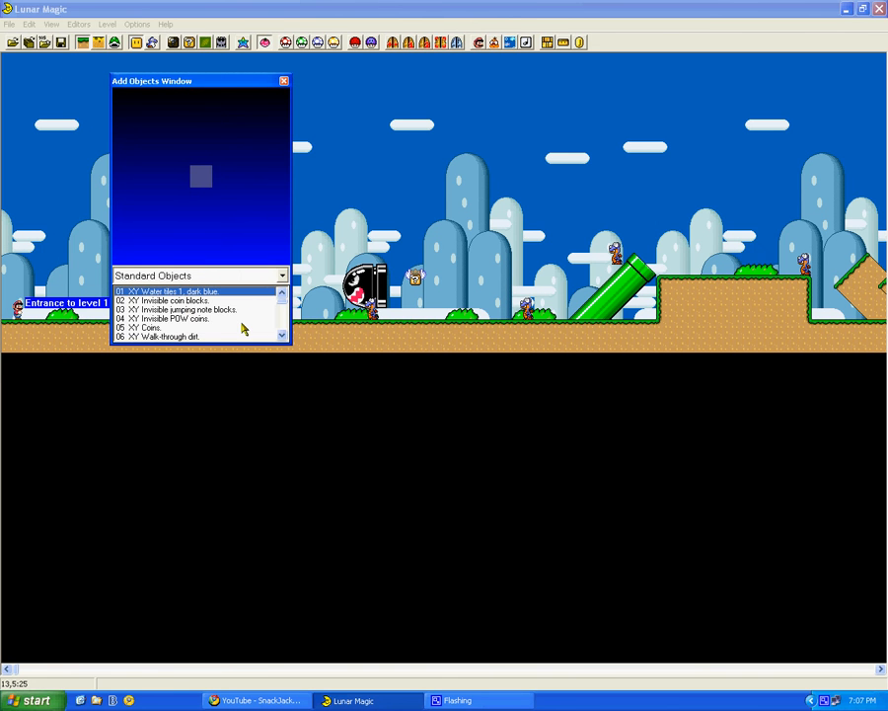
# Preview the standard objects water tiles 2, jumping note blocks, coin question blocks and black piranha plant
pyautogui.moveTo(283, 300); pyautogui.dragTo(283, 312)
pyautogui.click(197, 300)
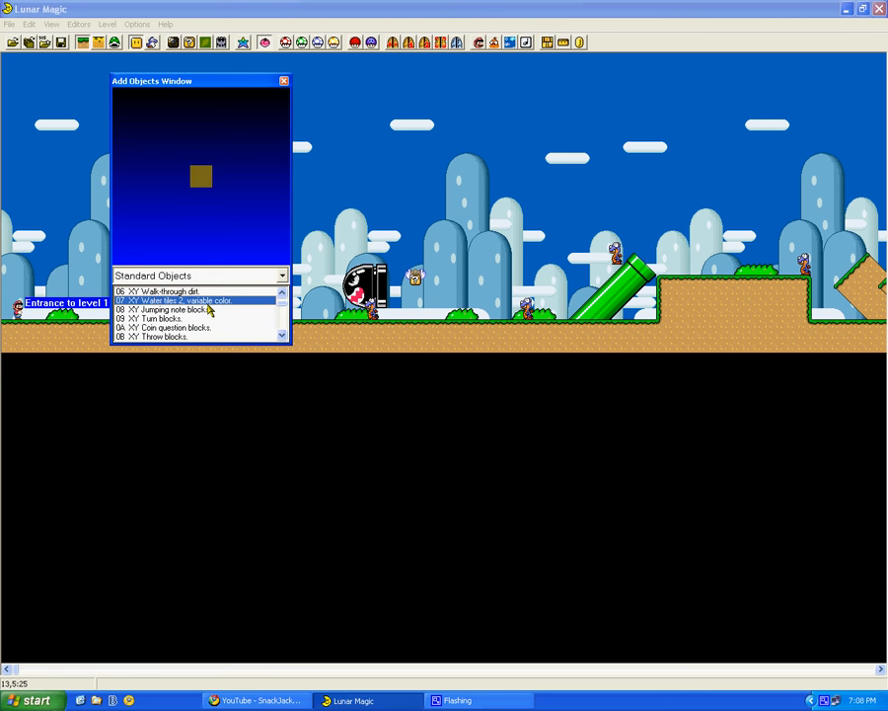
pyautogui.click(196, 310)
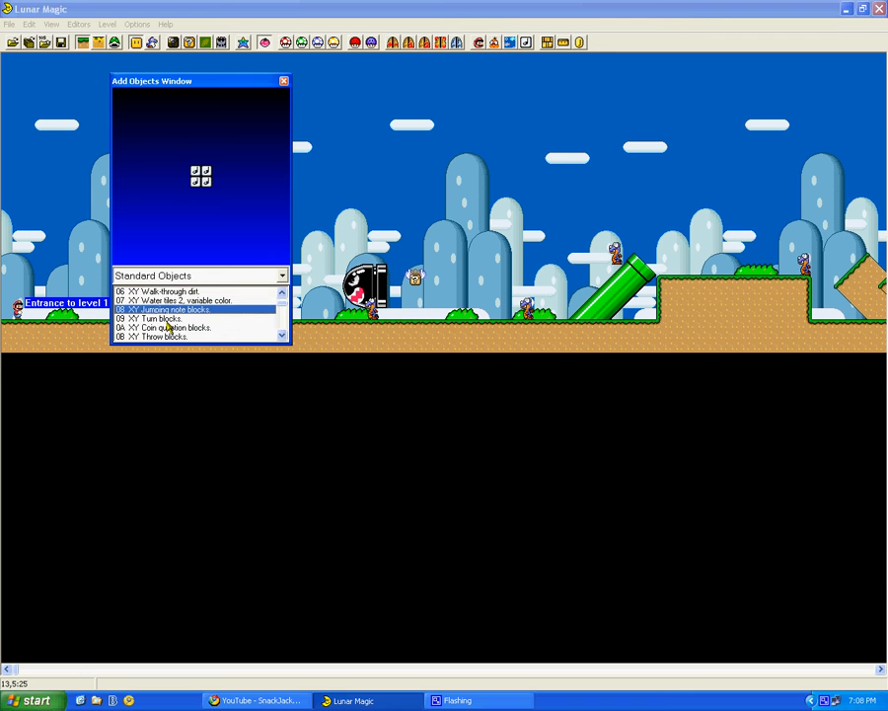
pyautogui.click(168, 326)
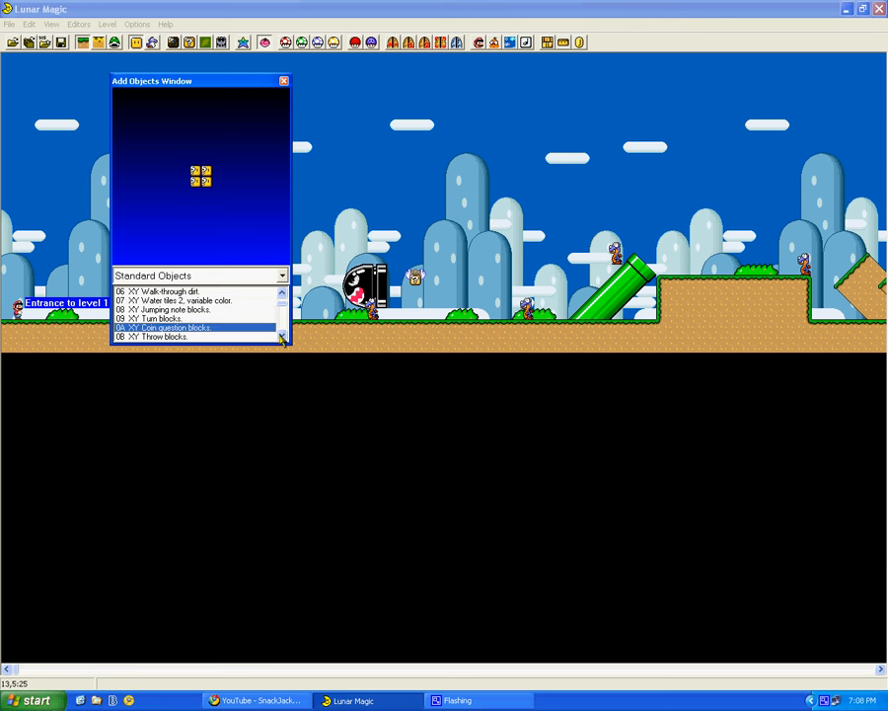
pyautogui.click(282, 337)
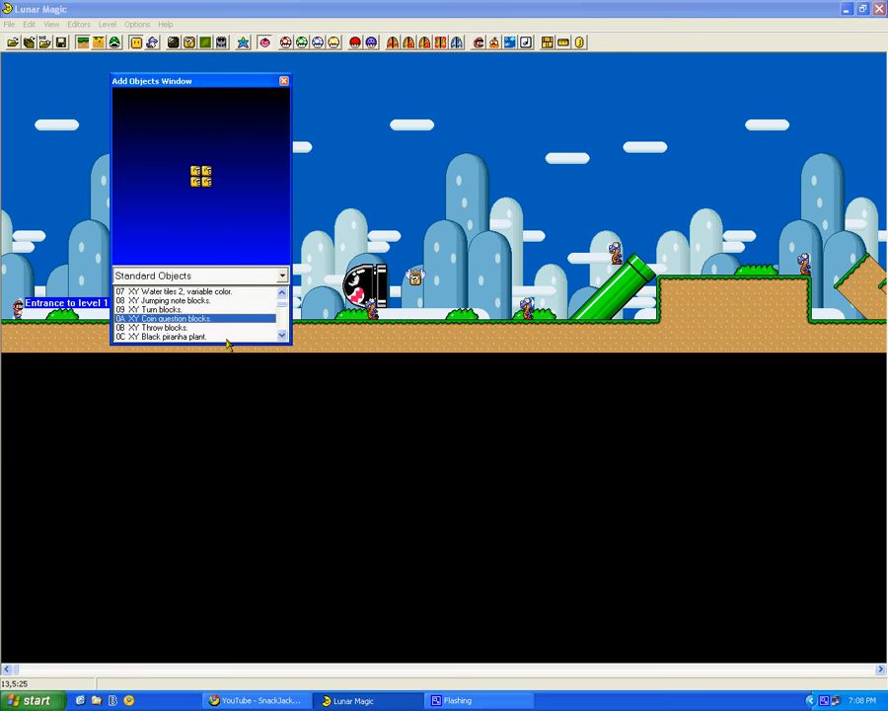
pyautogui.click(232, 336)
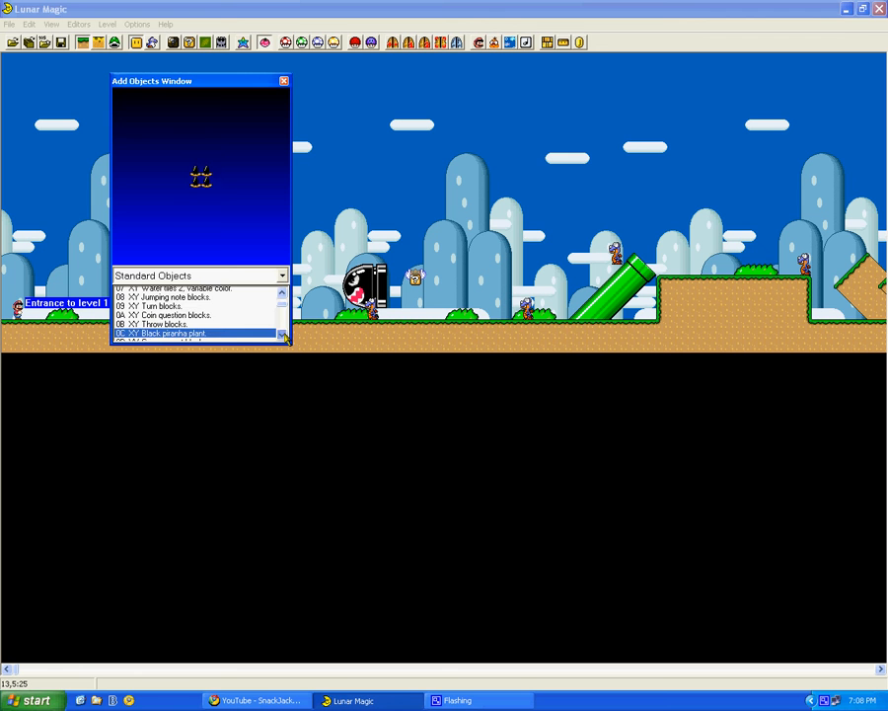
# Preview the vertical pipe with its end on the bottom, both the plain version and the one with exit enabled
pyautogui.click(285, 336)
pyautogui.click(285, 336)
pyautogui.click(284, 337)
pyautogui.click(284, 337)
pyautogui.click(284, 337)
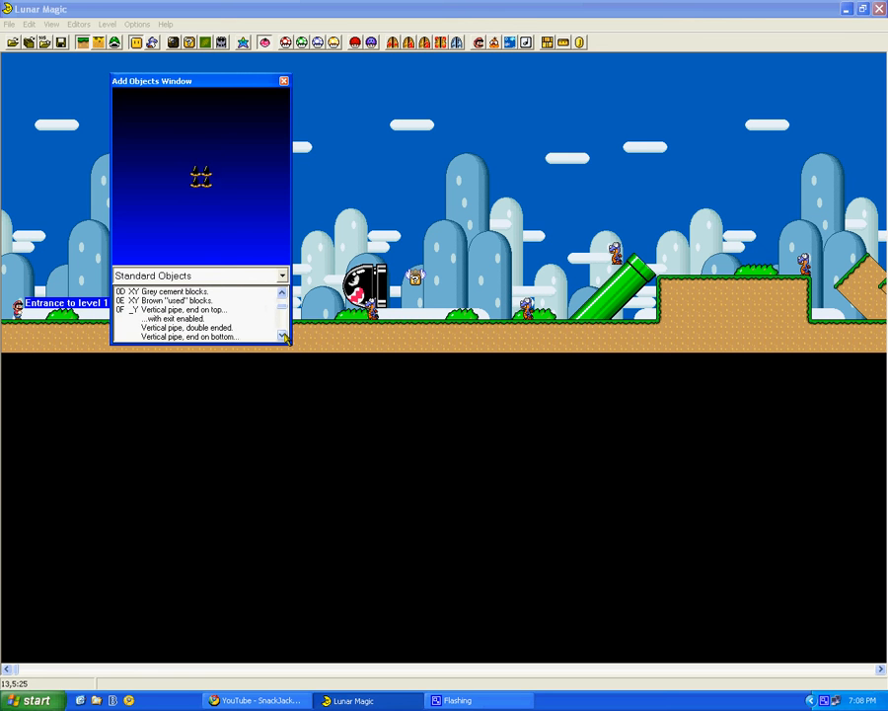
pyautogui.click(284, 336)
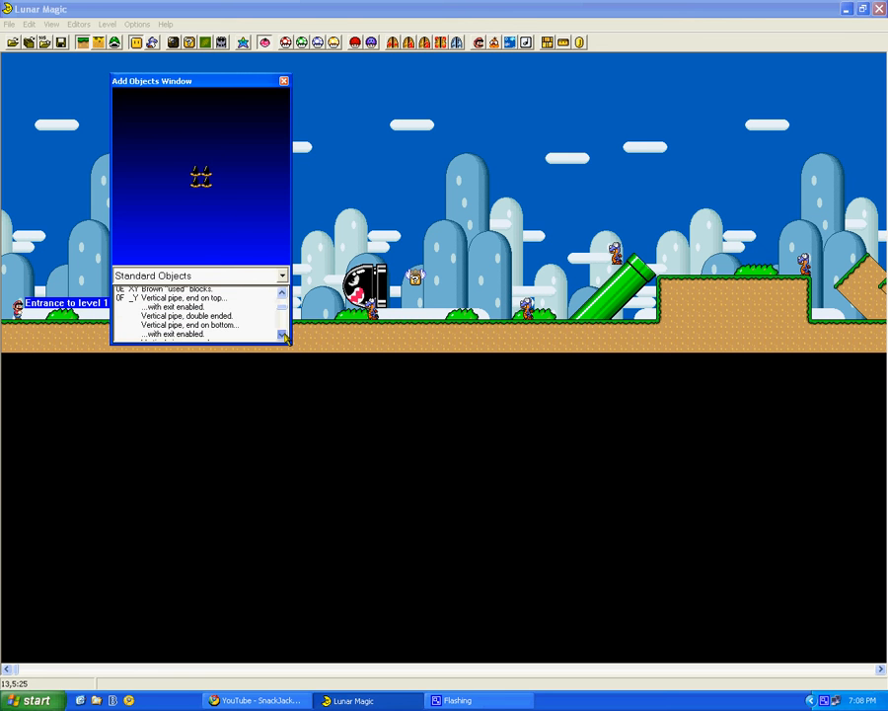
pyautogui.click(284, 337)
pyautogui.click(285, 336)
pyautogui.click(192, 310)
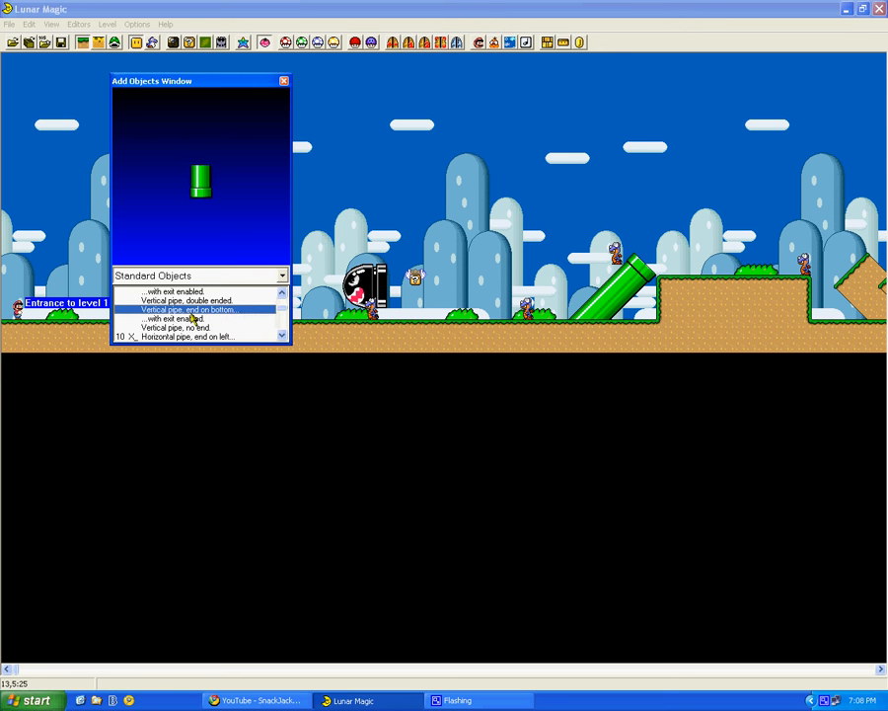
pyautogui.click(194, 319)
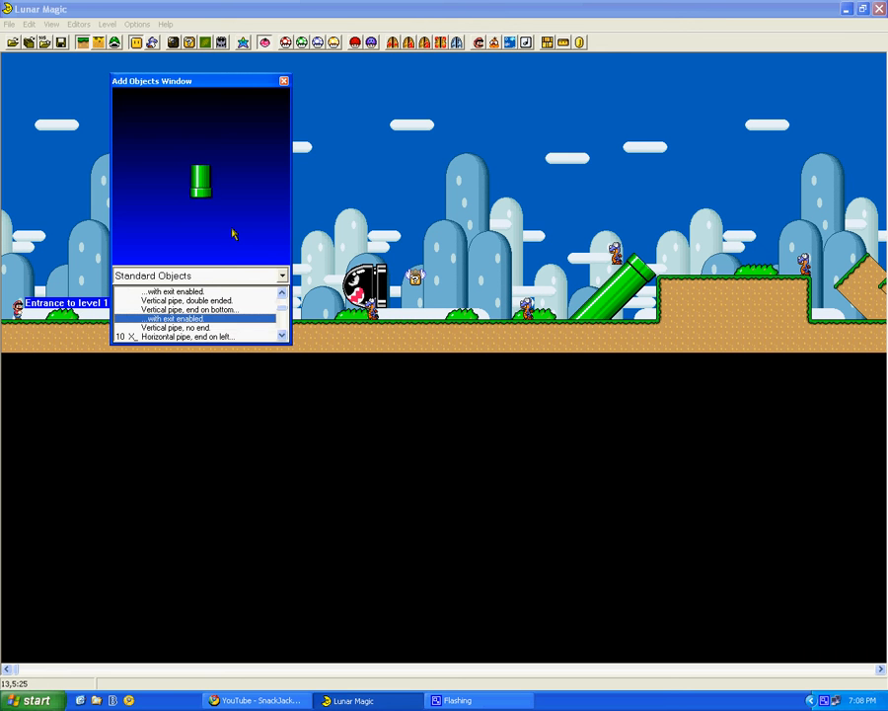
# Find the bullet machine among the standard objects and preview it
pyautogui.click(283, 336)
pyautogui.click(283, 336)
pyautogui.click(283, 337)
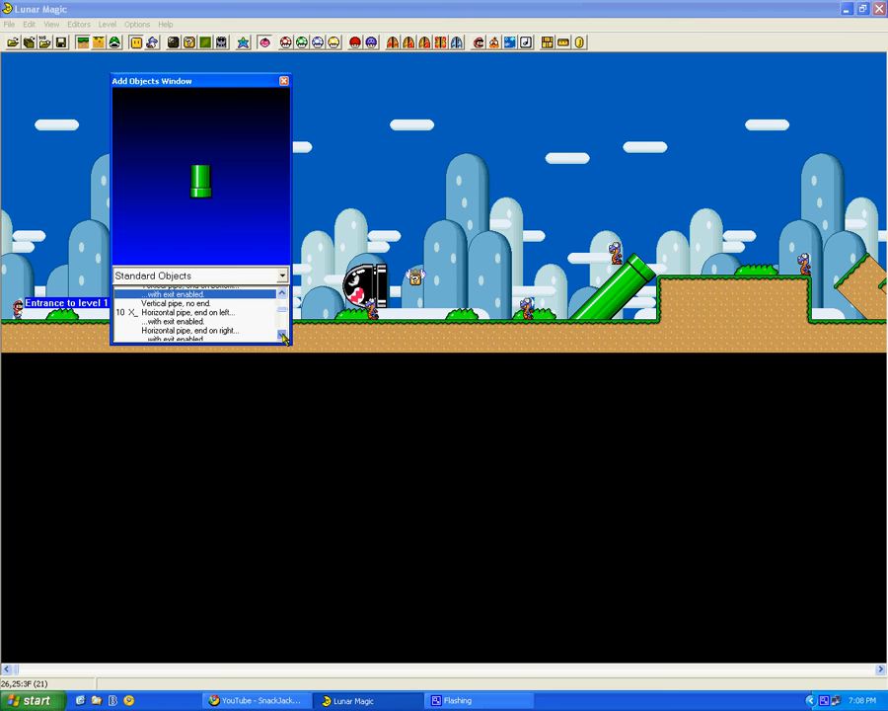
pyautogui.click(285, 336)
pyautogui.click(284, 336)
pyautogui.click(284, 337)
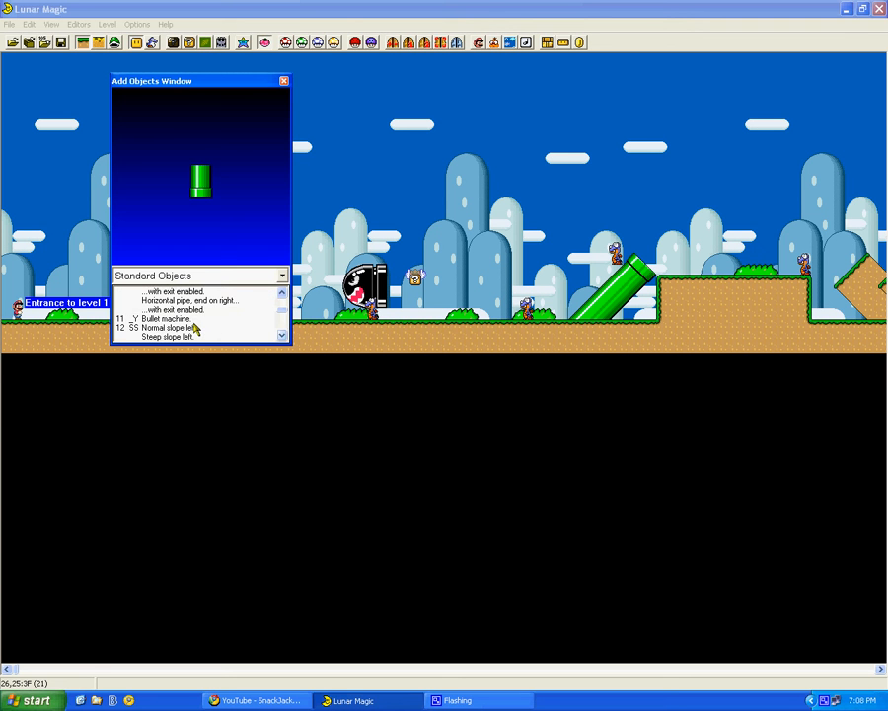
pyautogui.click(193, 319)
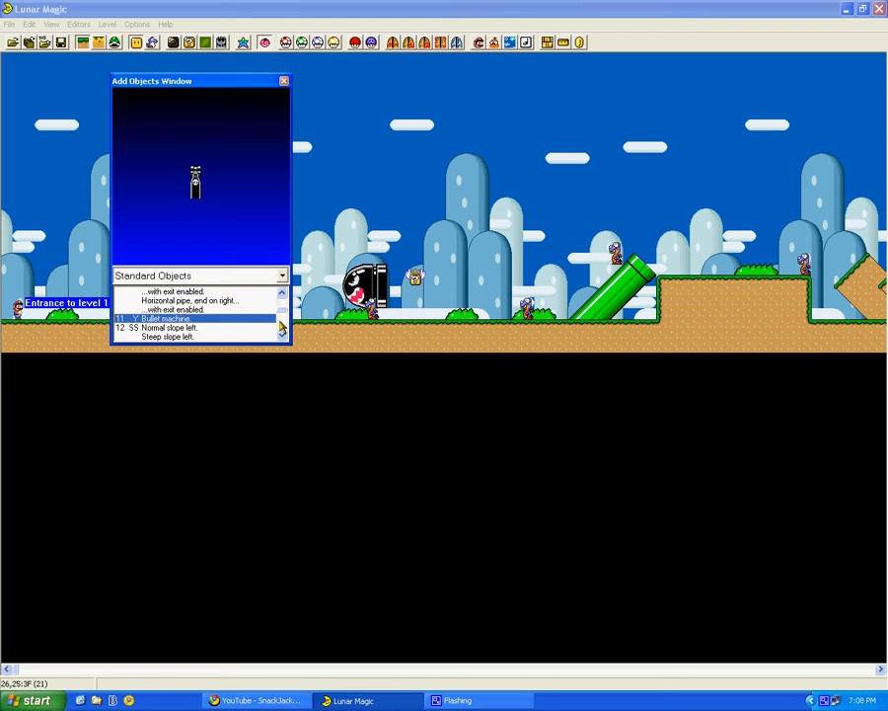
# Switch the object category to Tileset Specific Objects and look through its entries as far as the bushes
pyautogui.moveTo(283, 326); pyautogui.dragTo(279, 286)
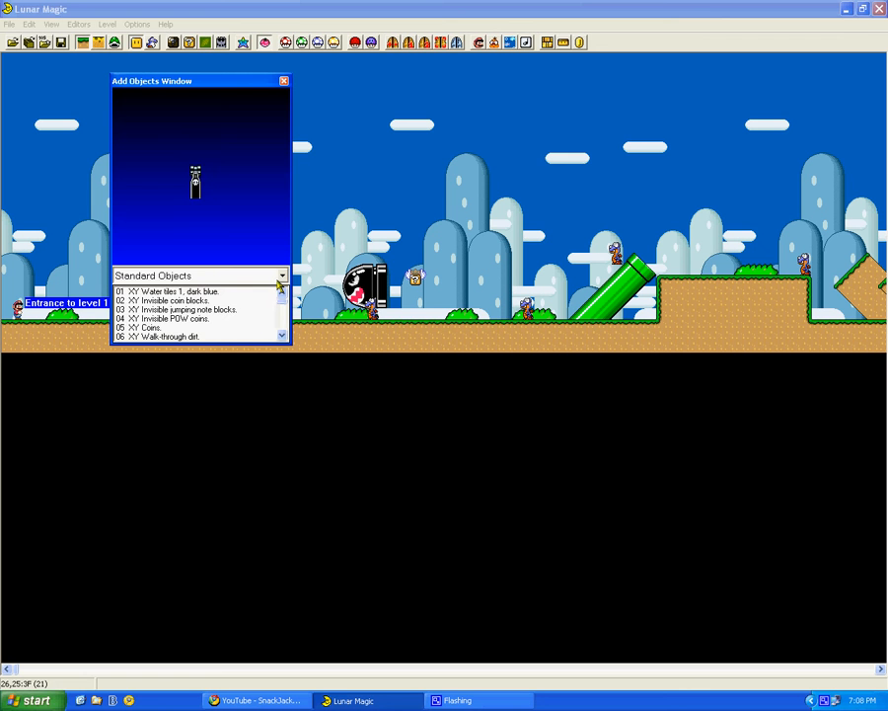
pyautogui.click(281, 276)
pyautogui.click(258, 312)
pyautogui.click(285, 336)
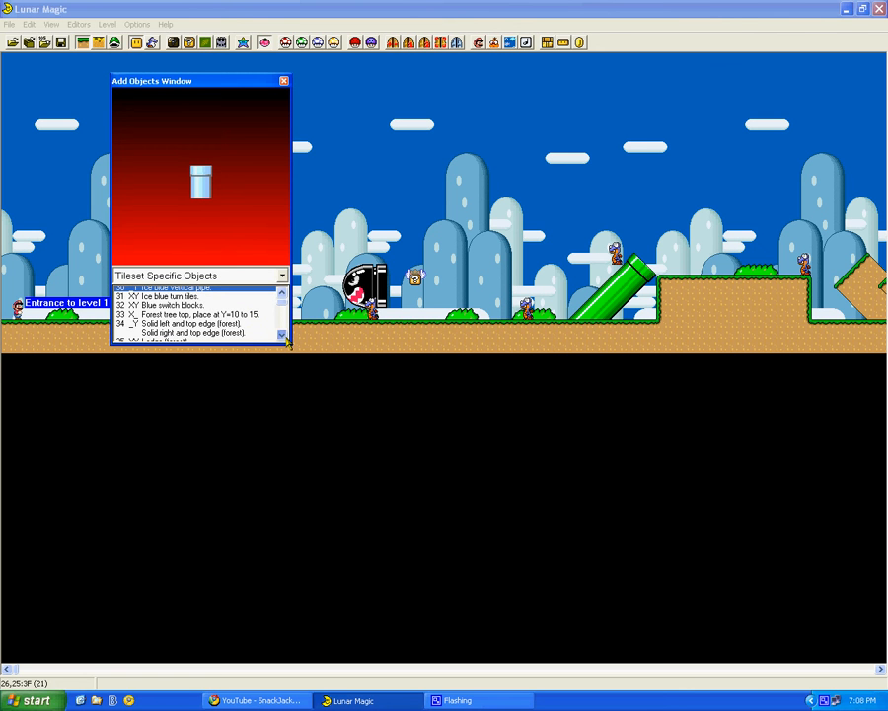
pyautogui.click(284, 336)
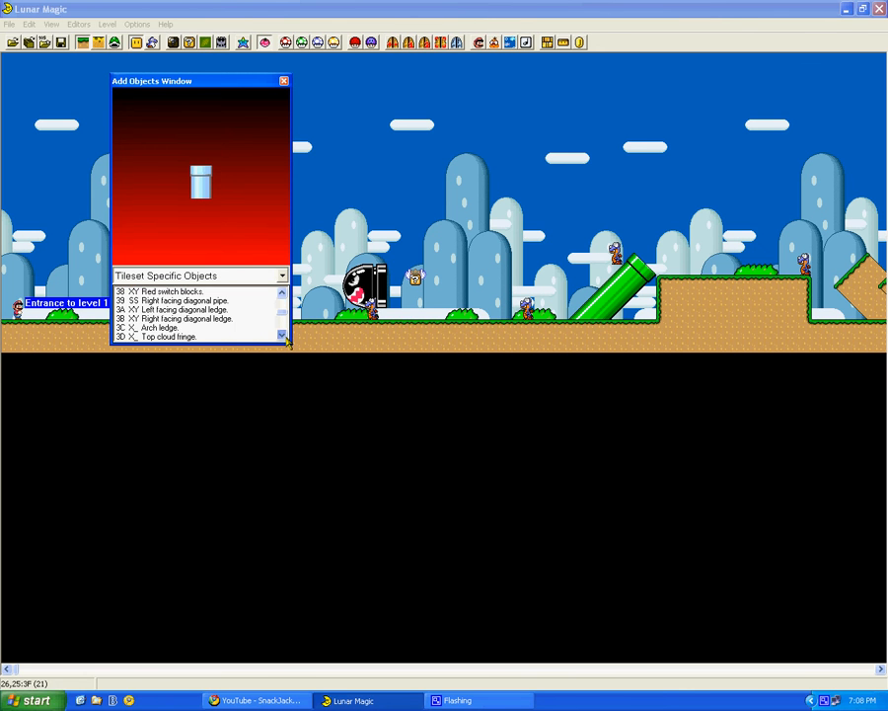
pyautogui.click(284, 334)
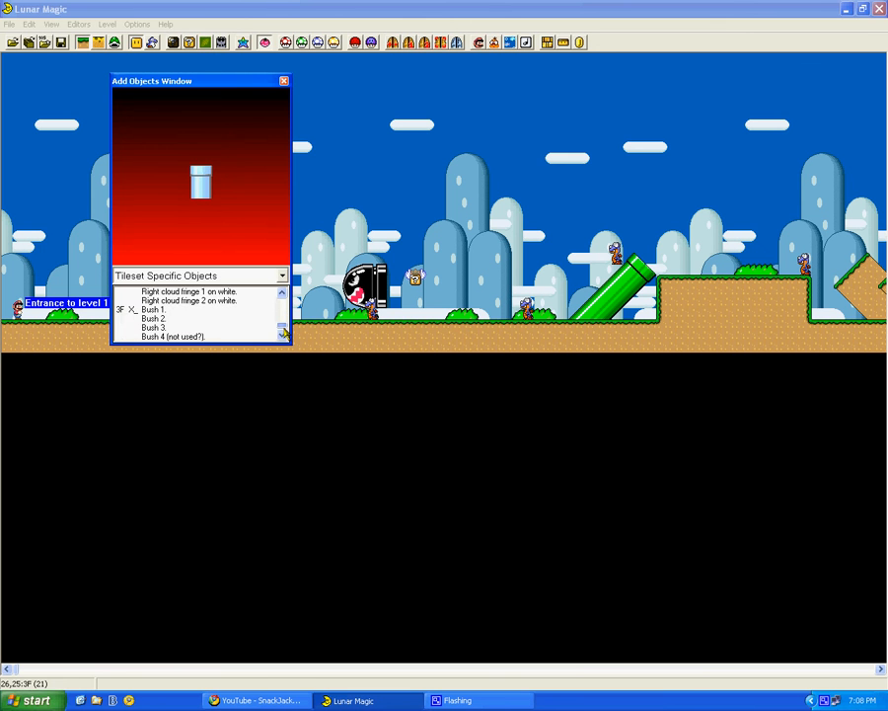
# Preview the blue switch blocks and the ice blue turn tiles among the tileset specific objects
pyautogui.moveTo(283, 329); pyautogui.dragTo(286, 301)
pyautogui.click(204, 298)
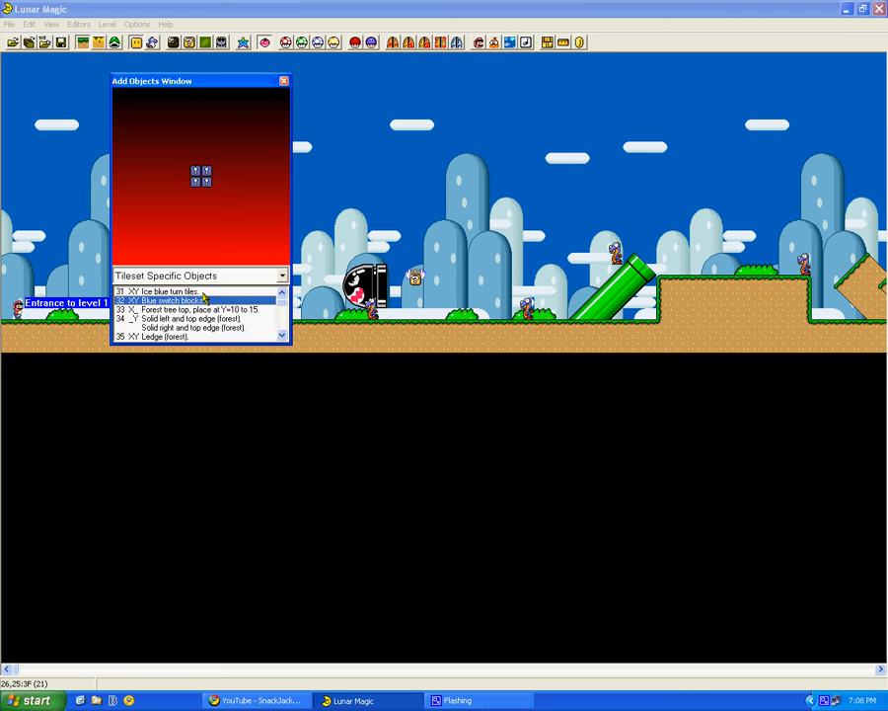
pyautogui.click(193, 291)
# Preview the large forest tree trunk and the small trunk variant with go under tree top enabled
pyautogui.click(281, 335)
pyautogui.click(282, 335)
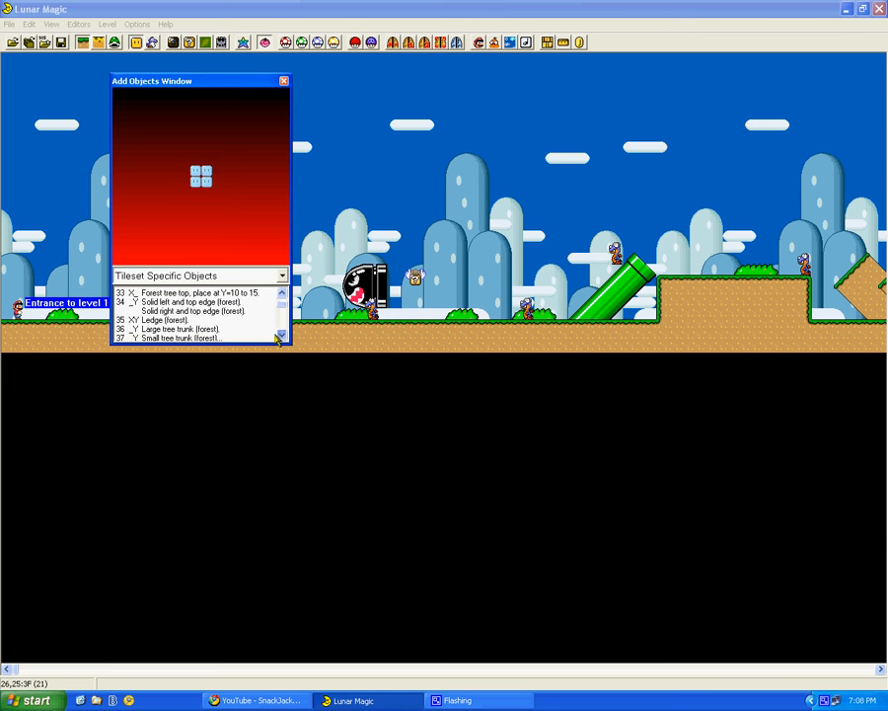
pyautogui.click(278, 337)
pyautogui.click(278, 337)
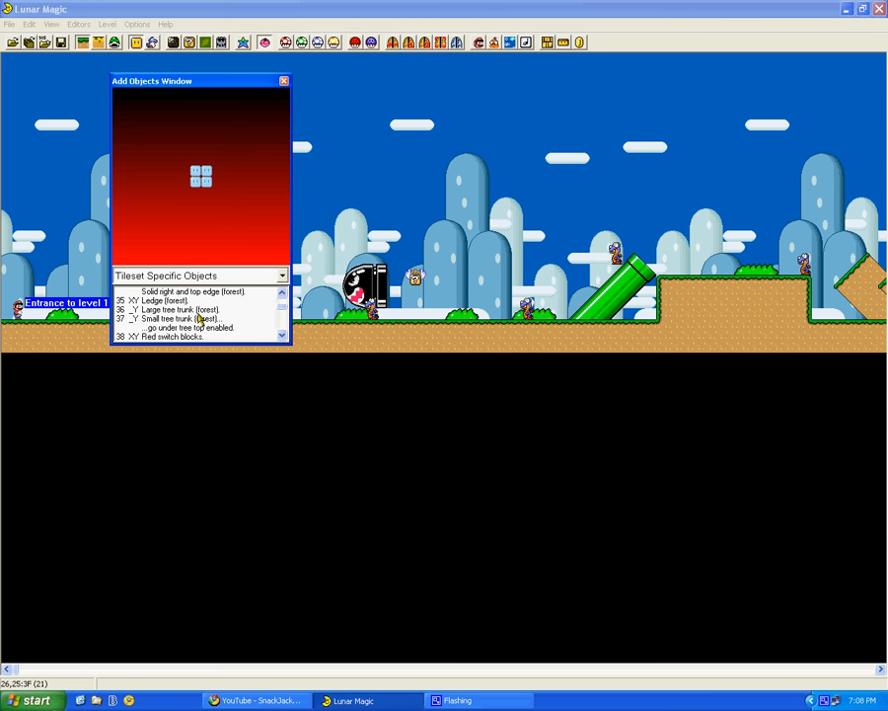
pyautogui.click(192, 309)
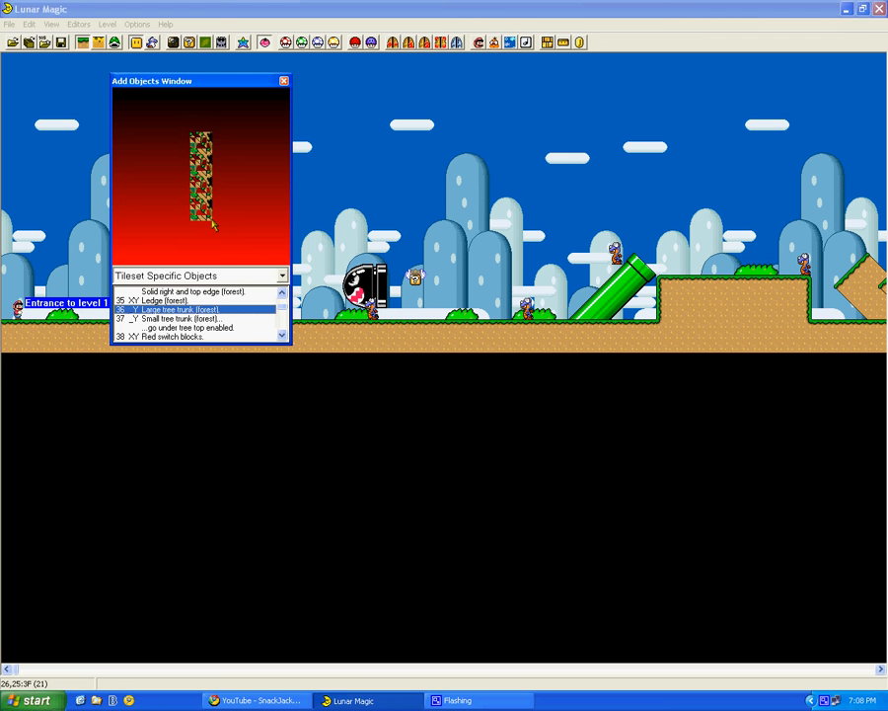
pyautogui.click(197, 328)
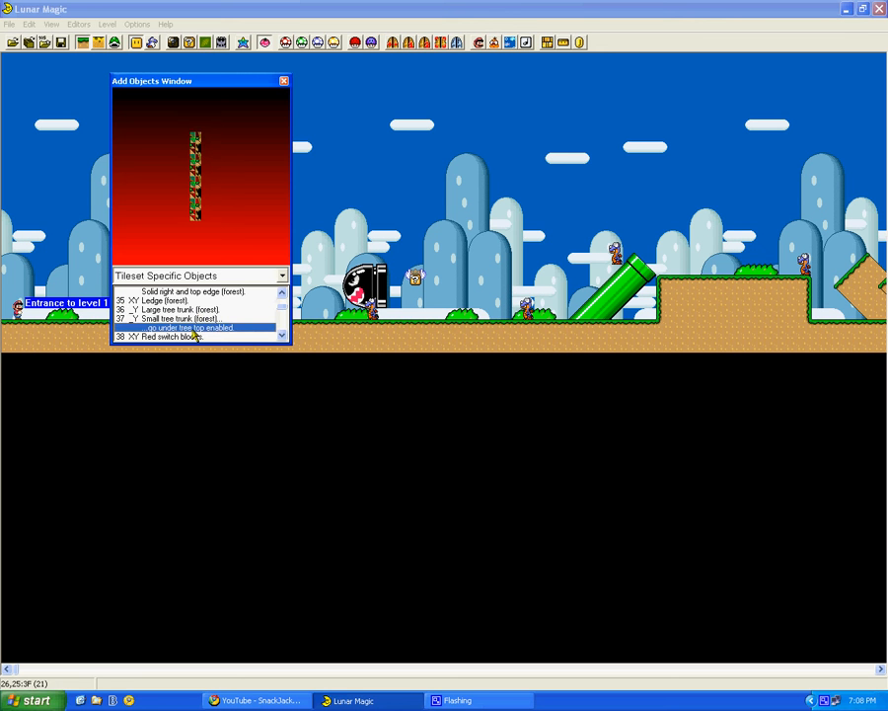
# Preview the red switch blocks, and return to the small tree trunk variant that goes under the tree top
pyautogui.click(195, 337)
pyautogui.click(281, 336)
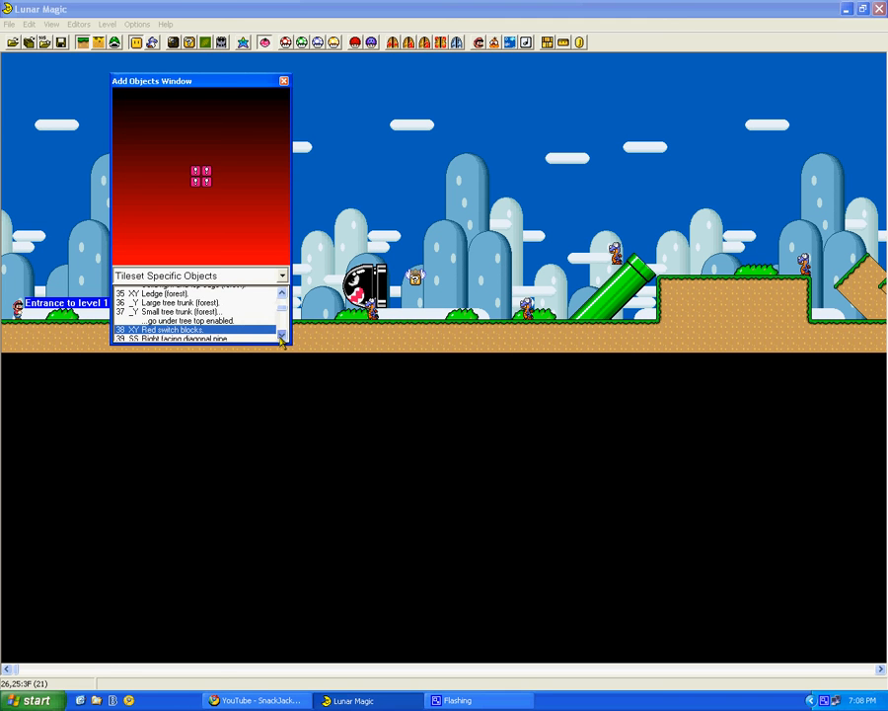
pyautogui.click(281, 336)
pyautogui.click(191, 299)
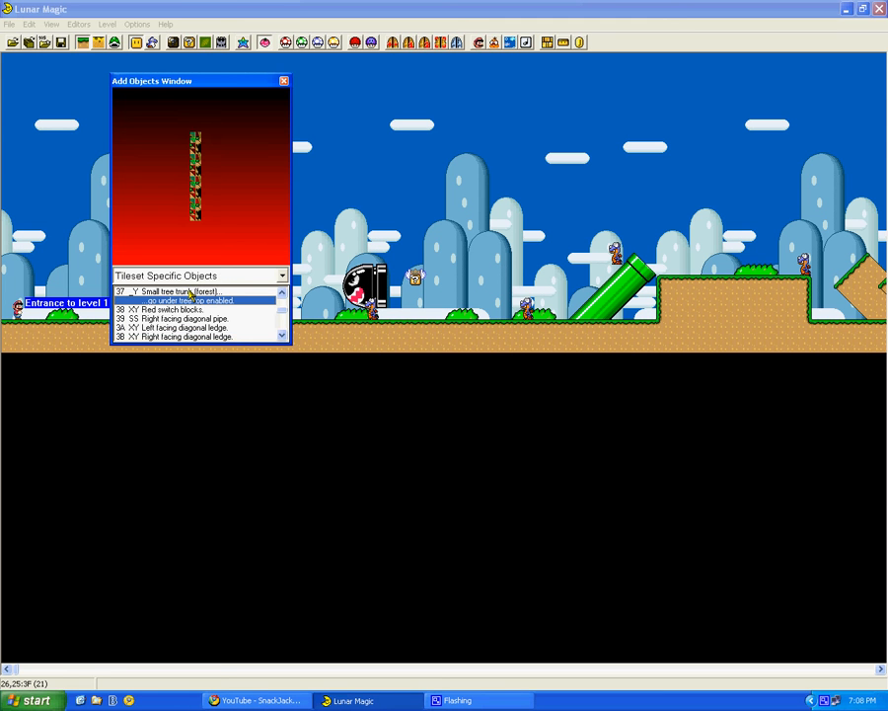
# Preview the small forest tree trunk, the forest ledge and the solid left and top edge among the tileset specific objects
pyautogui.click(192, 293)
pyautogui.click(281, 293)
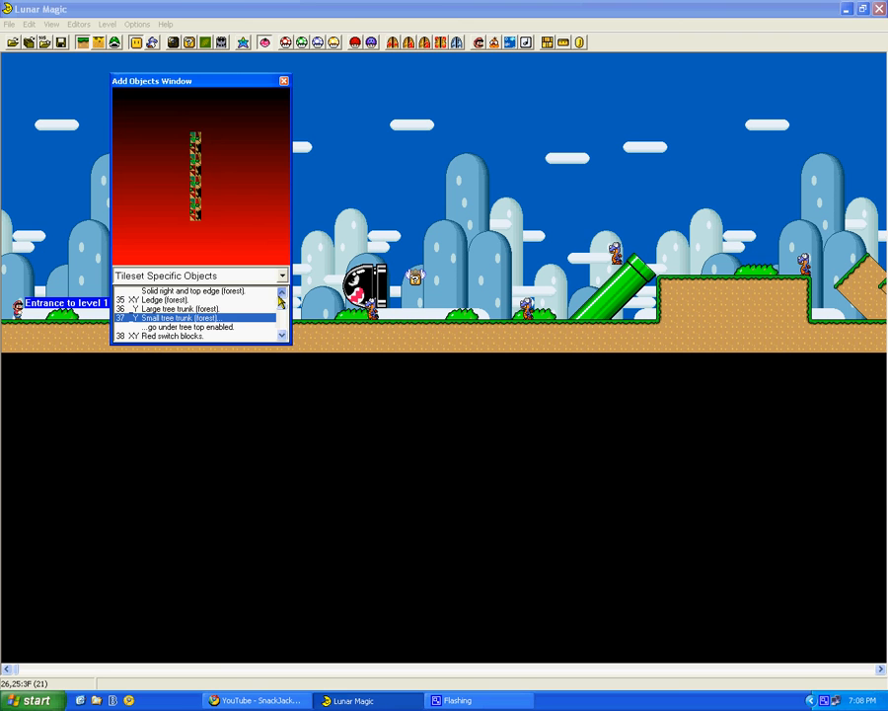
pyautogui.click(281, 293)
pyautogui.click(181, 310)
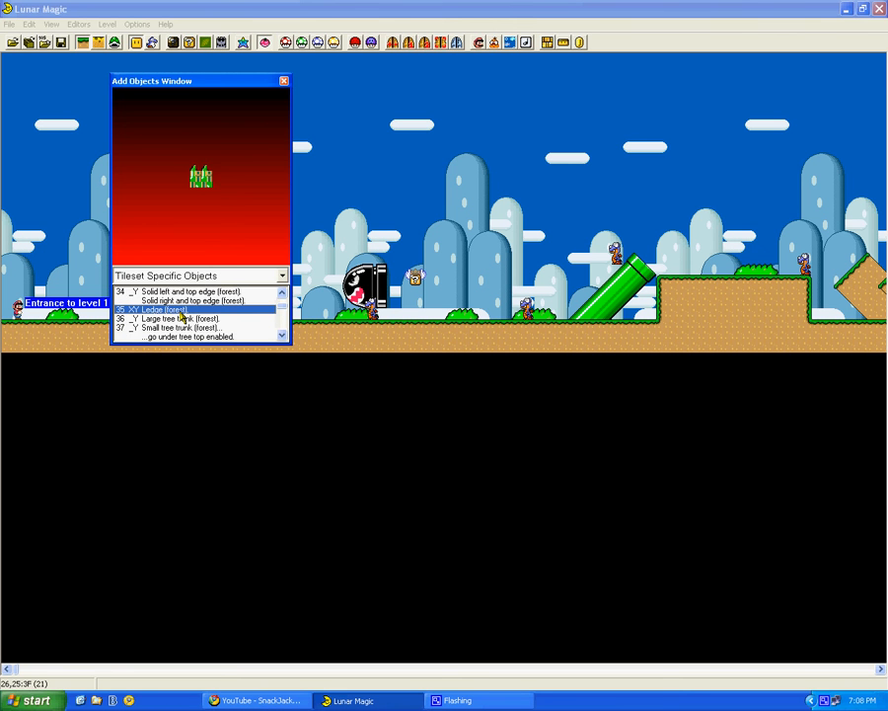
pyautogui.press('Up')
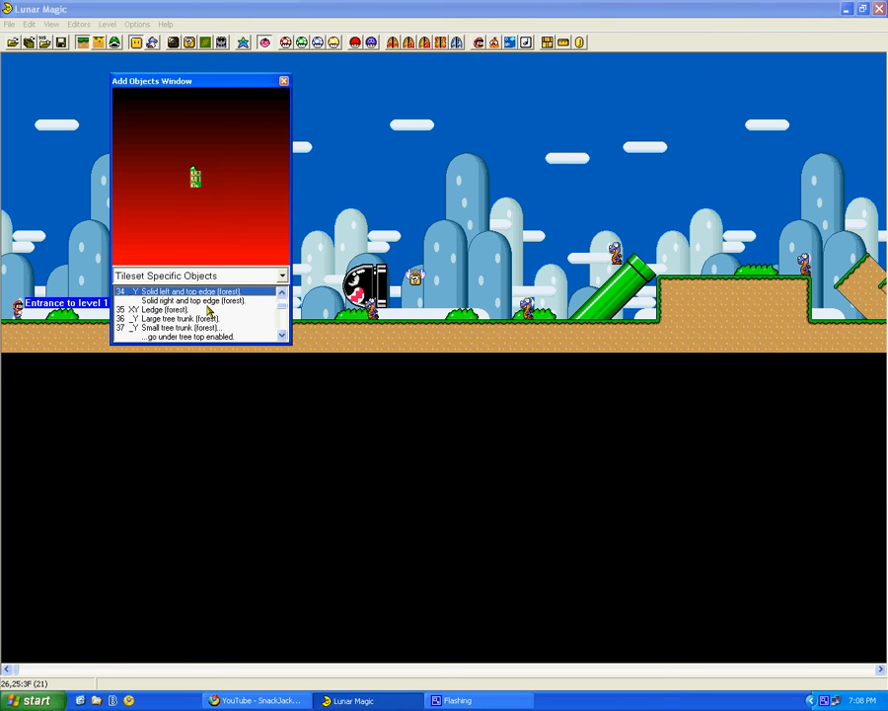
# Preview Bush 5 and Bush 1 at the end of the tileset specific objects
pyautogui.click(284, 322)
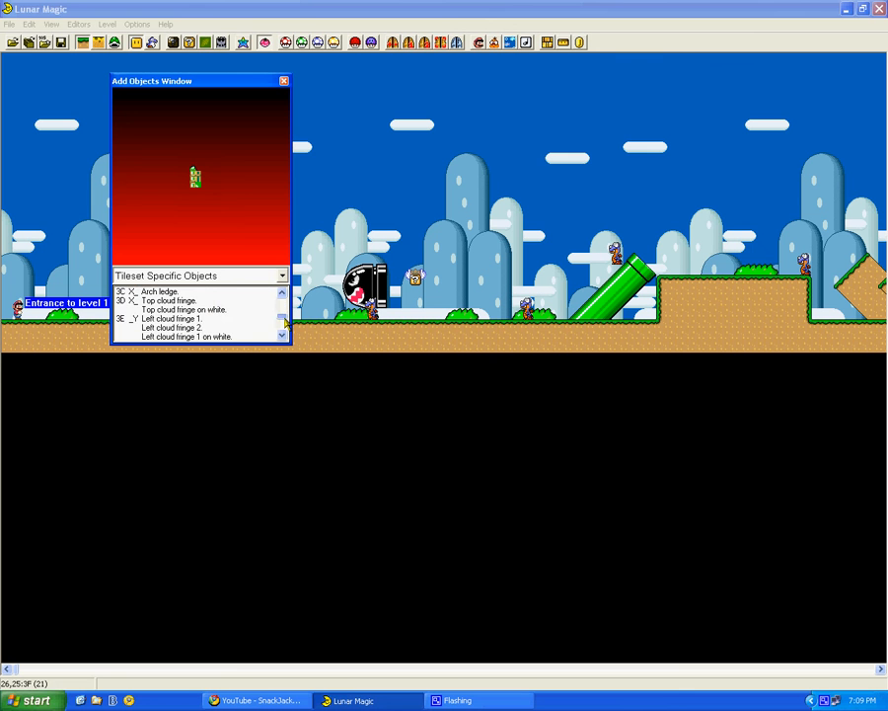
pyautogui.moveTo(285, 321); pyautogui.dragTo(283, 334)
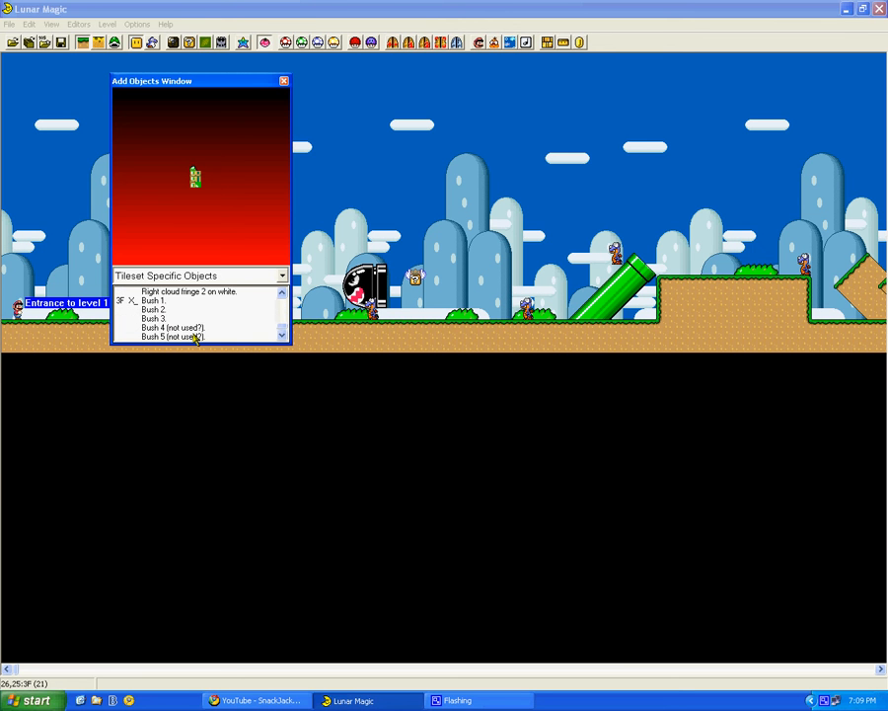
pyautogui.click(193, 337)
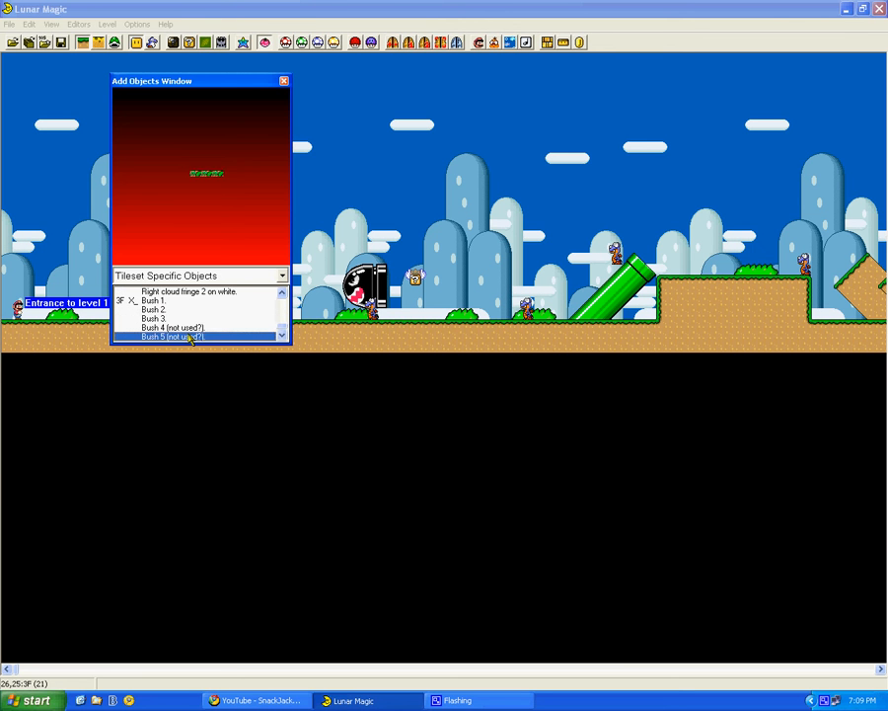
pyautogui.click(153, 300)
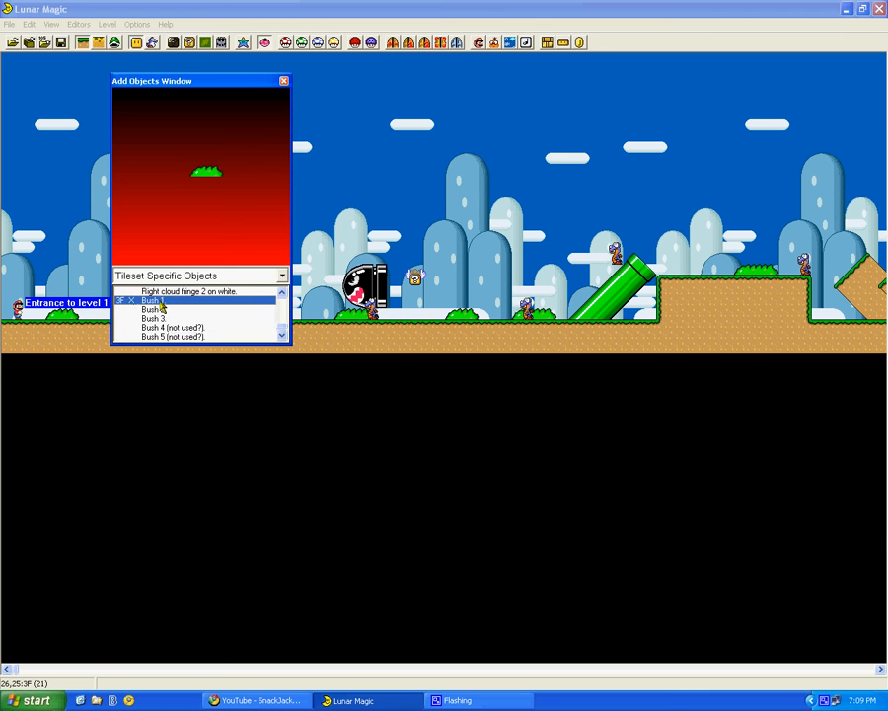
# Switch the object category to Extended Objects and look through its entries as far as the ghost house pieces
pyautogui.click(179, 278)
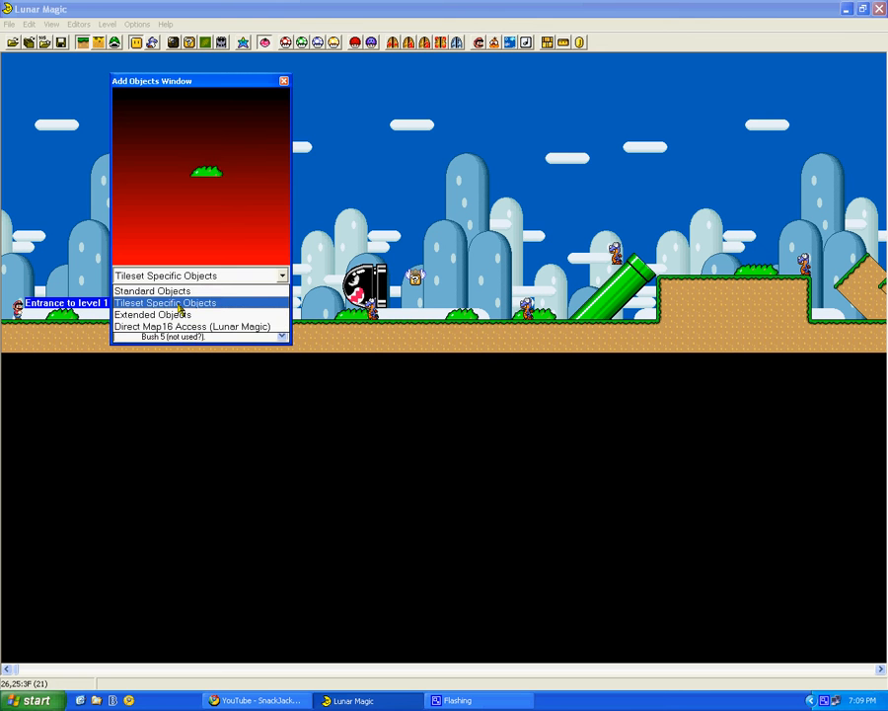
pyautogui.click(153, 314)
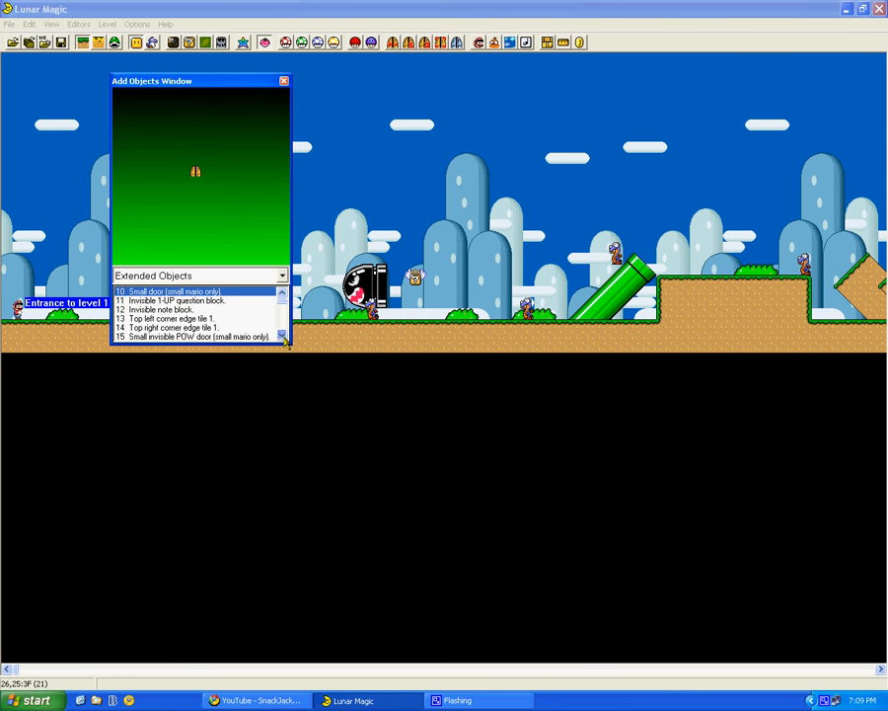
pyautogui.click(283, 336)
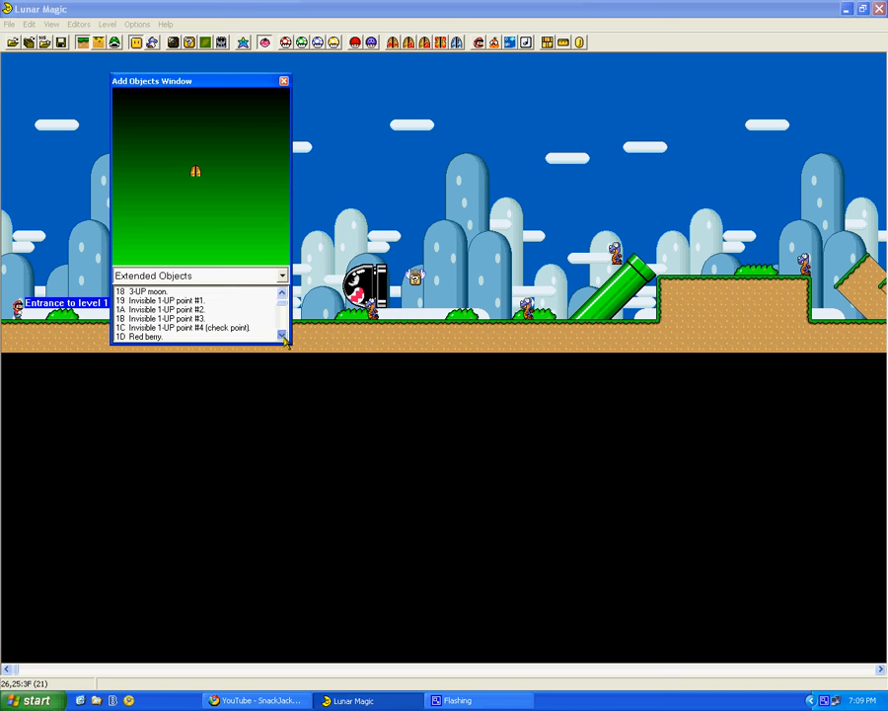
pyautogui.click(283, 336)
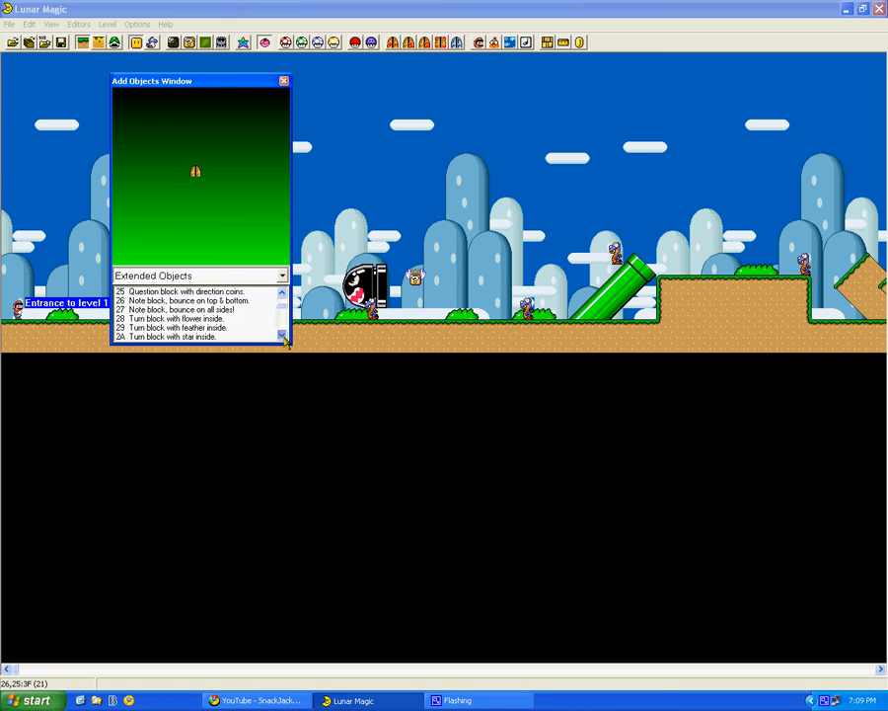
pyautogui.click(283, 336)
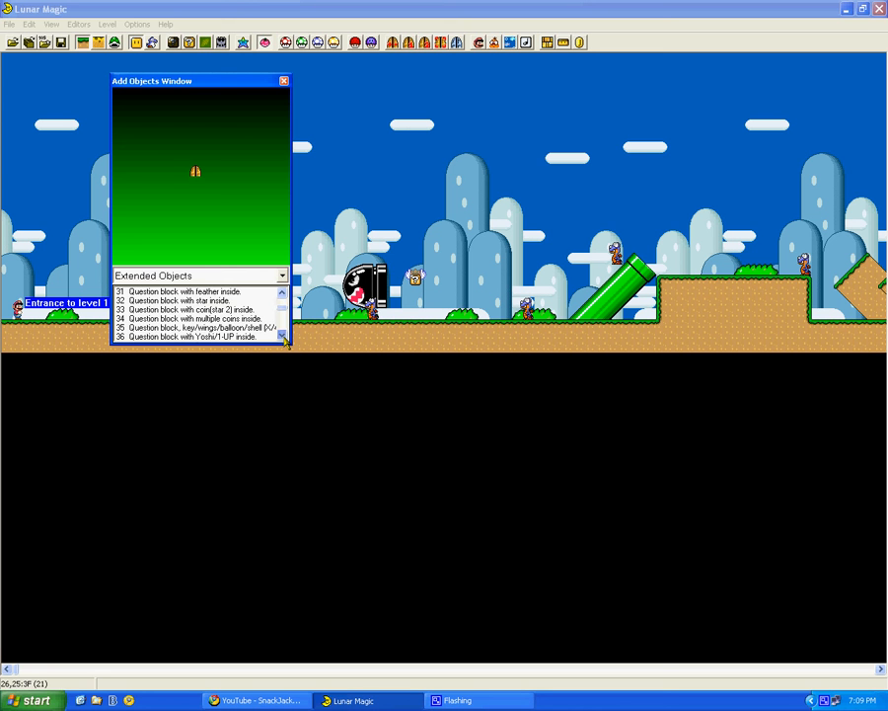
pyautogui.click(283, 335)
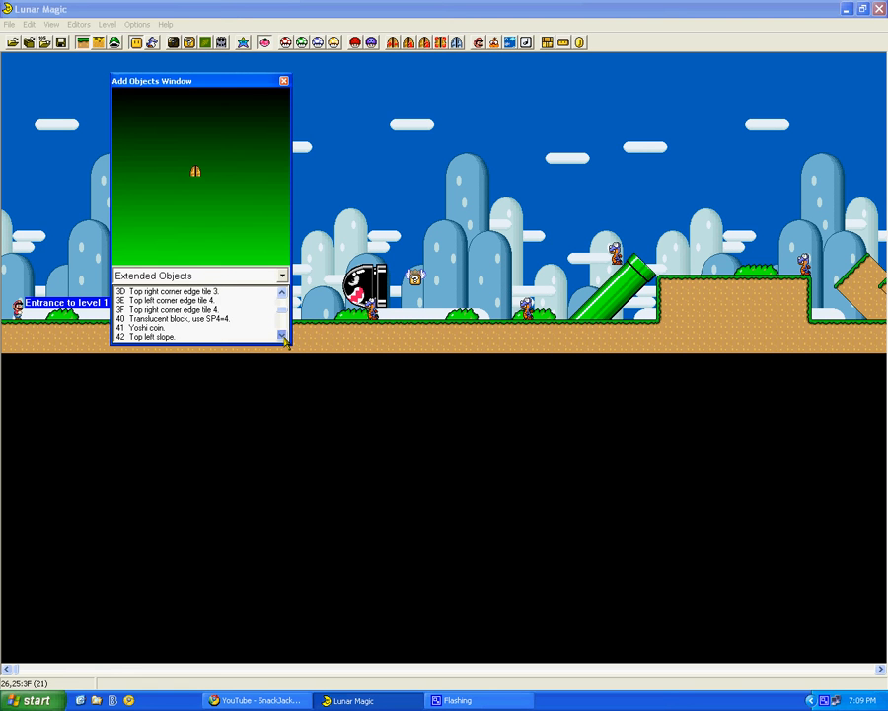
pyautogui.moveTo(283, 311); pyautogui.dragTo(283, 323)
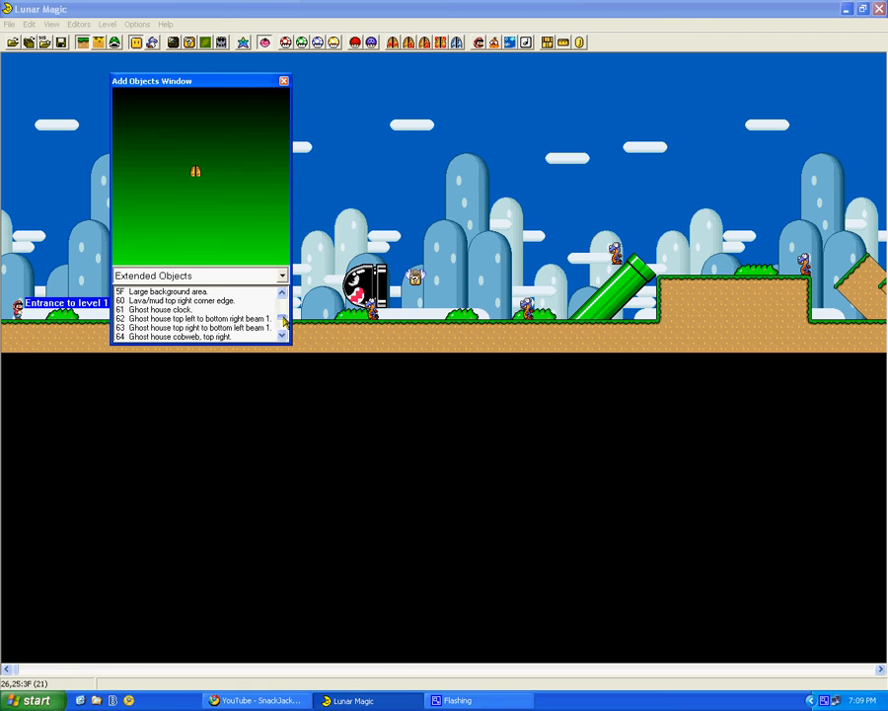
# Preview the bit of brick background tile 4 and the large background area among the extended objects
pyautogui.scroll(1, 284, 318)
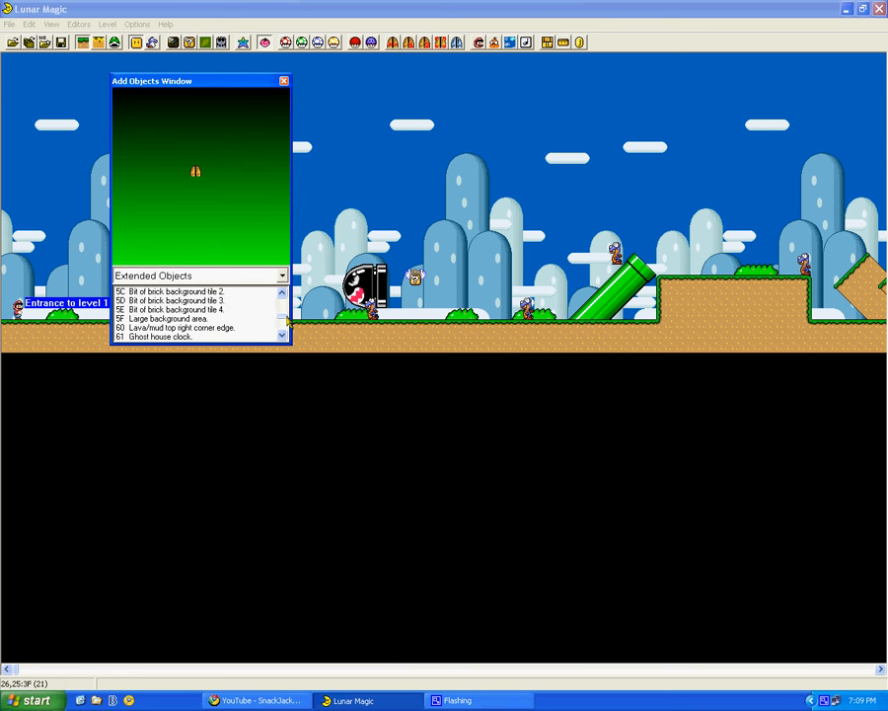
pyautogui.click(188, 310)
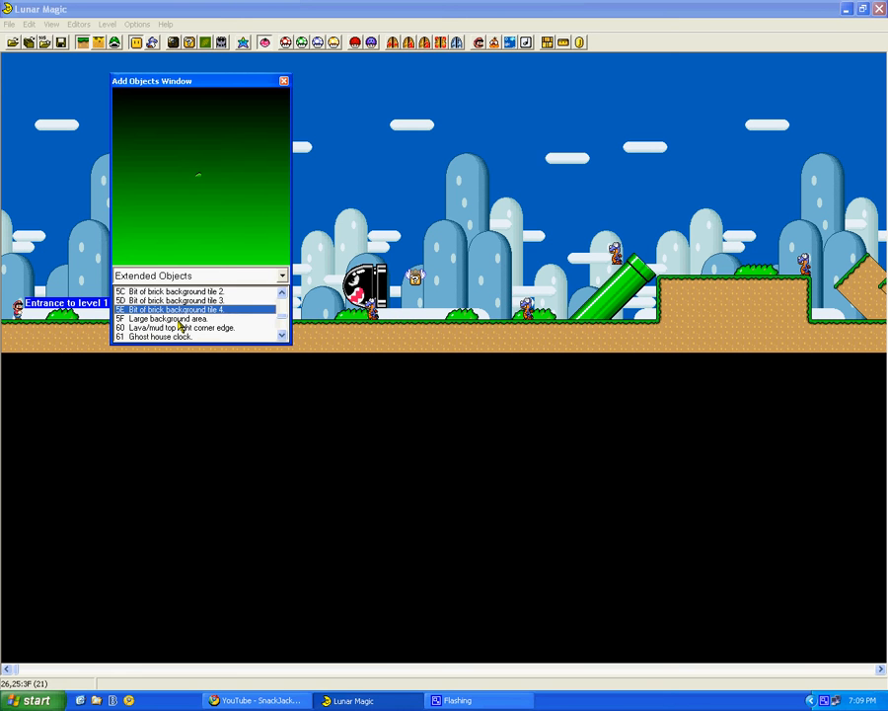
pyautogui.click(180, 319)
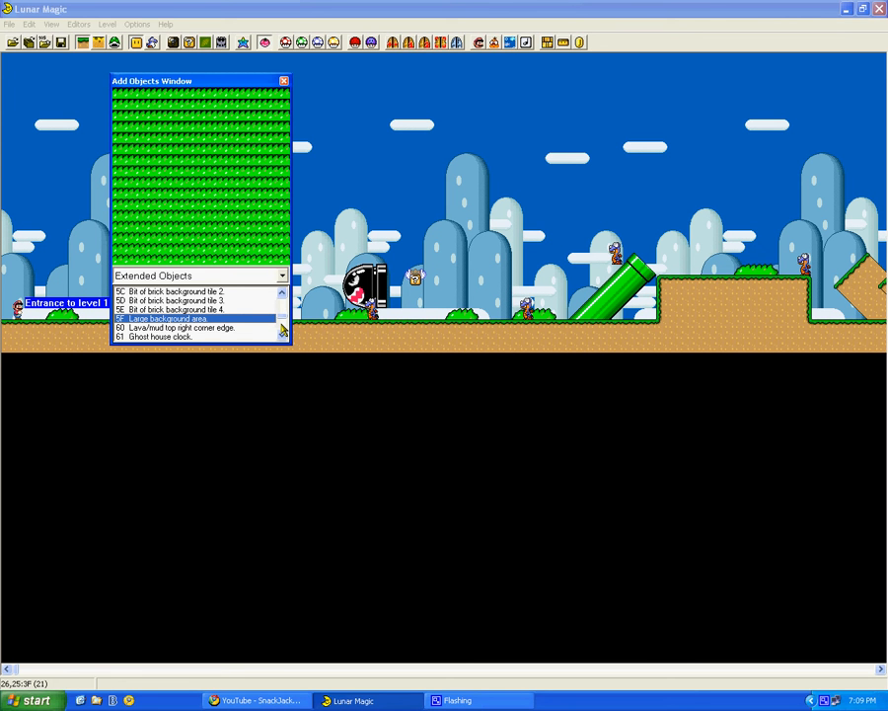
# Move the Add Objects window clear of the level entrance label, and preview the invisible note block, invisible 1-UP question block and small door
pyautogui.moveTo(283, 329); pyautogui.dragTo(284, 307)
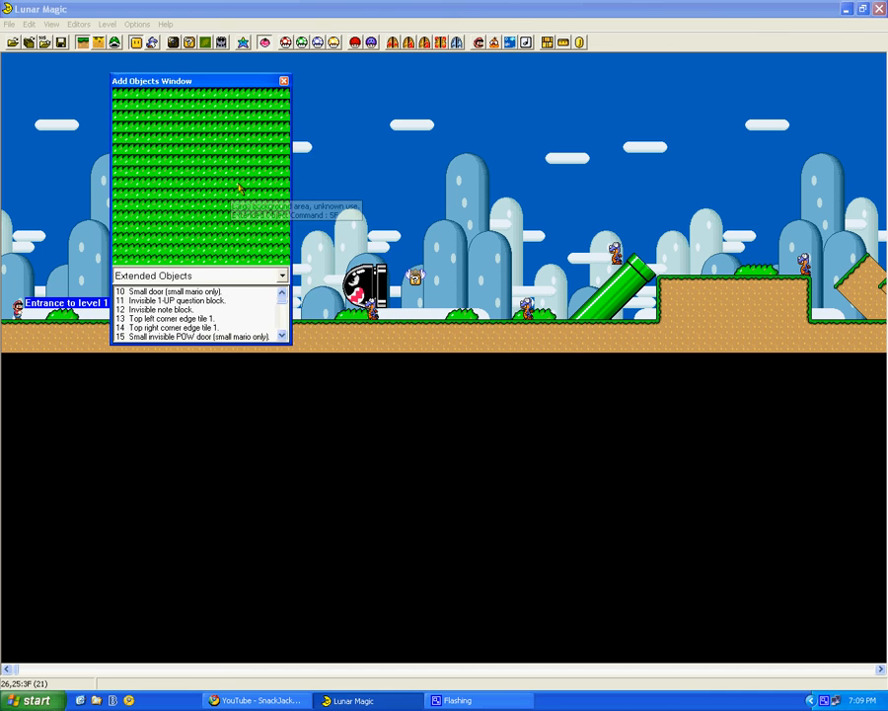
pyautogui.moveTo(220, 88); pyautogui.dragTo(331, 124)
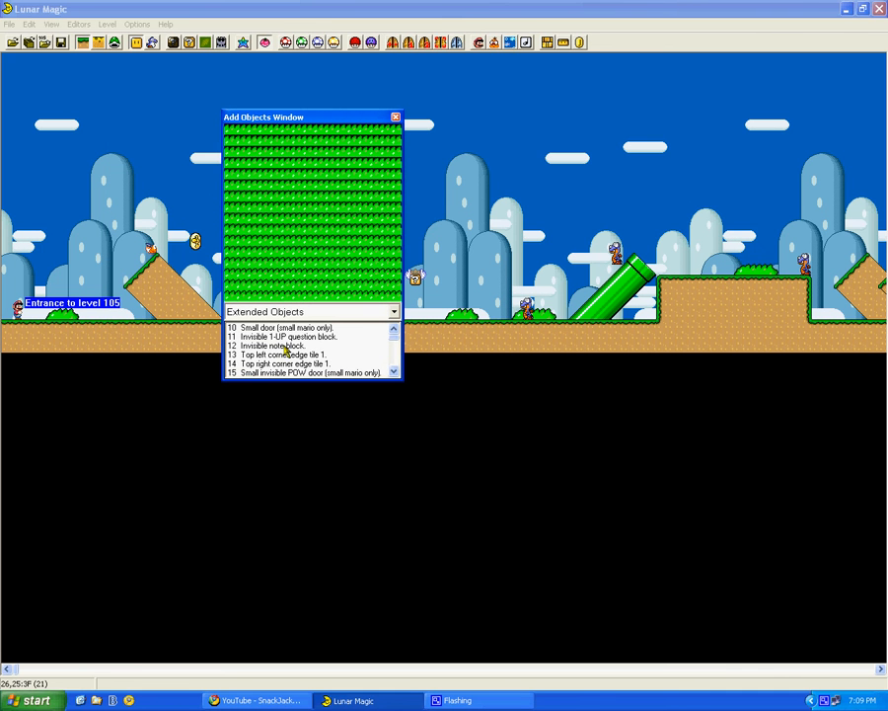
pyautogui.click(286, 346)
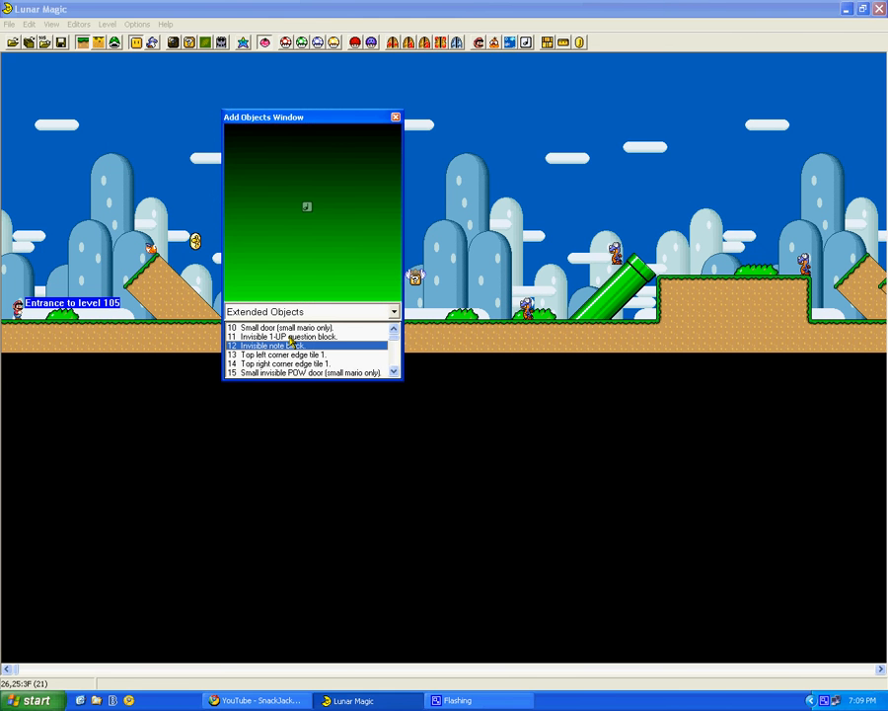
pyautogui.press('Up')
pyautogui.press('Up')
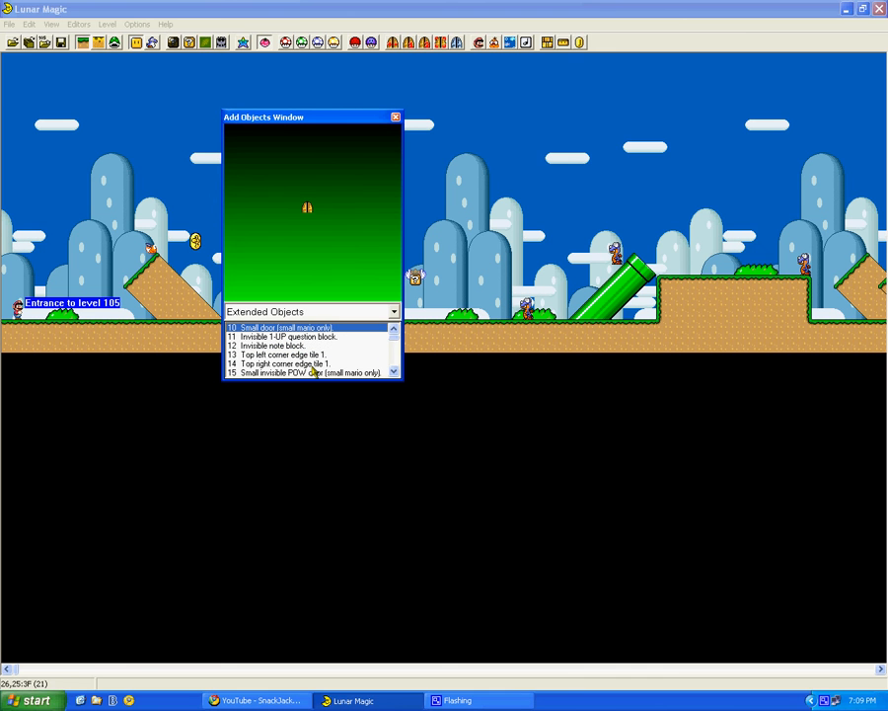
# Switch the object category to Direct Map16 Access and compare the tiles on Map16 pages 0 and 1
pyautogui.click(294, 313)
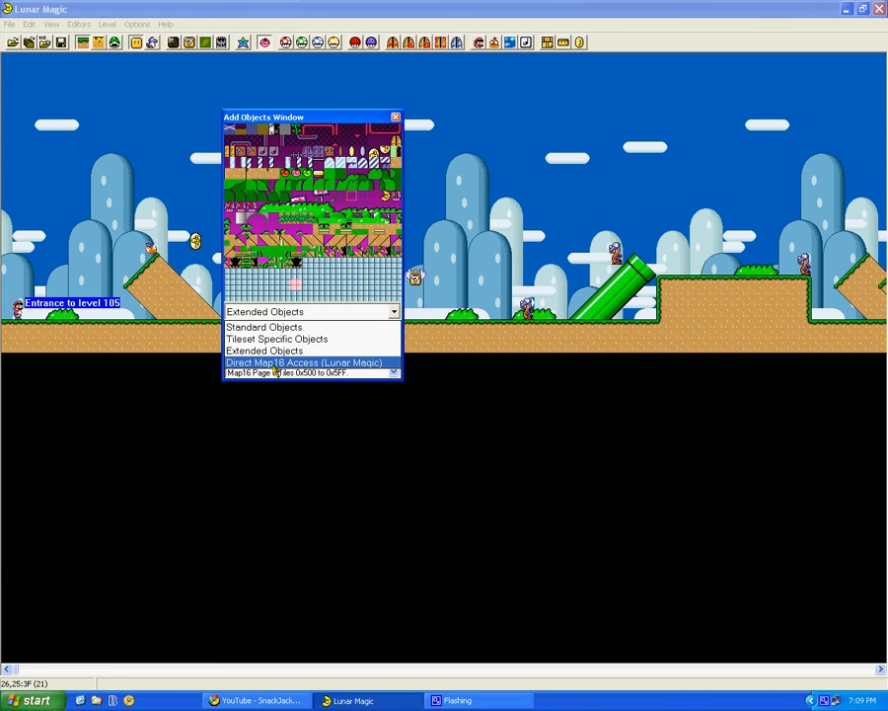
pyautogui.click(277, 362)
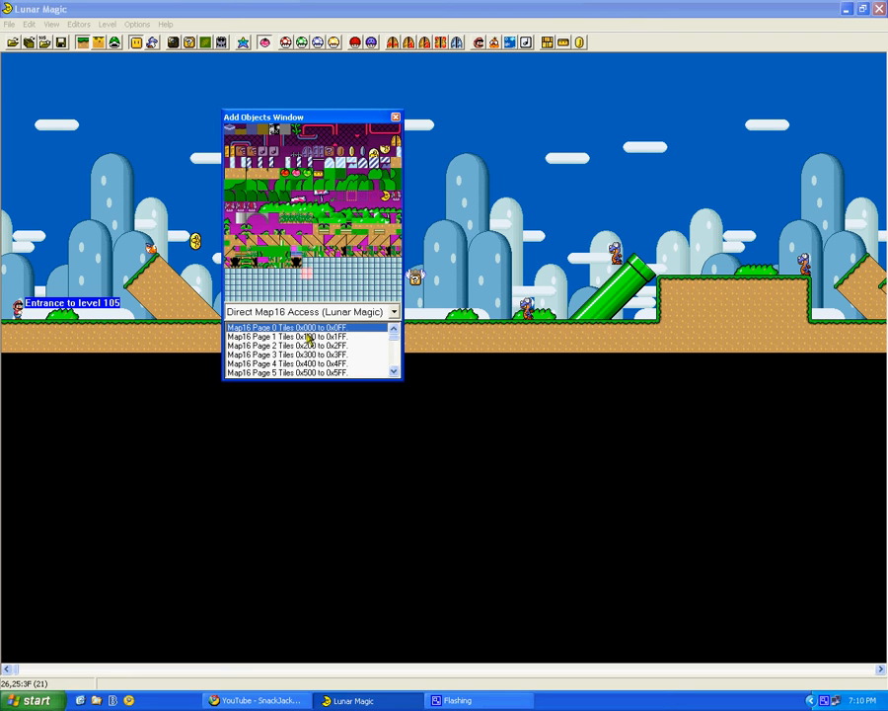
pyautogui.click(309, 337)
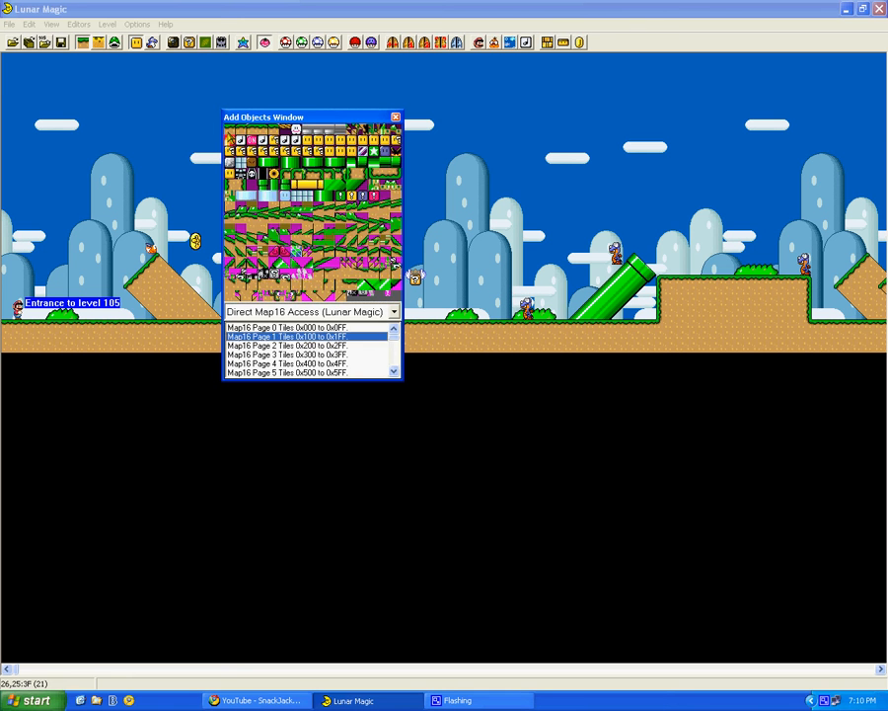
pyautogui.click(332, 253)
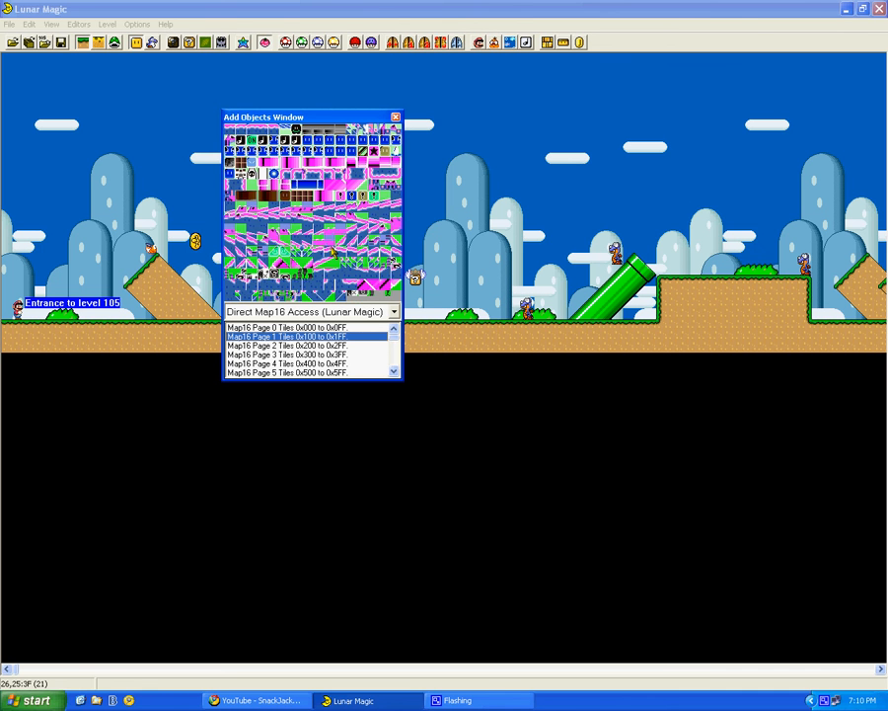
pyautogui.click(287, 338)
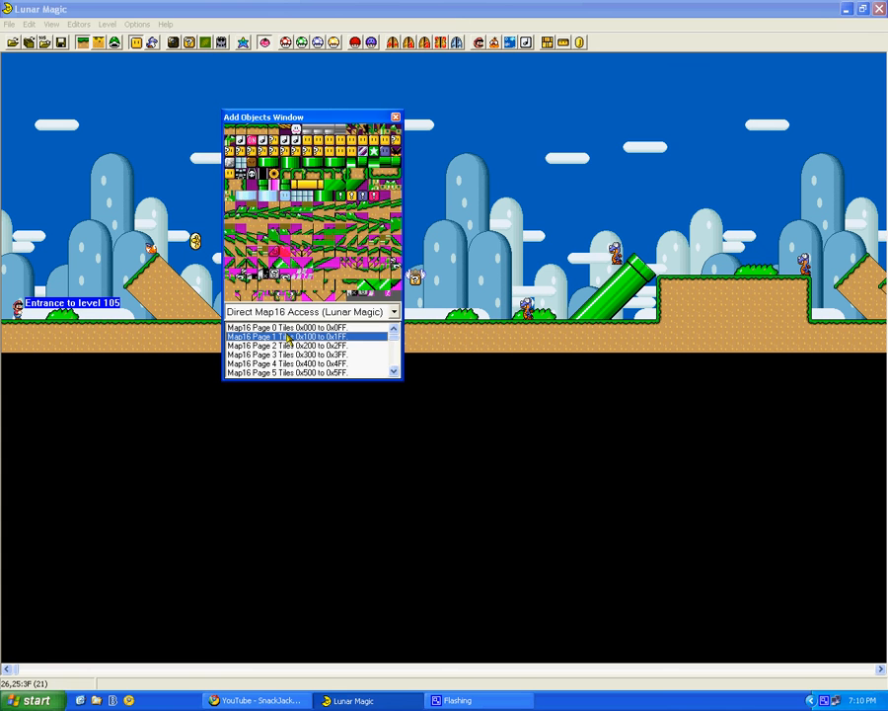
pyautogui.click(288, 329)
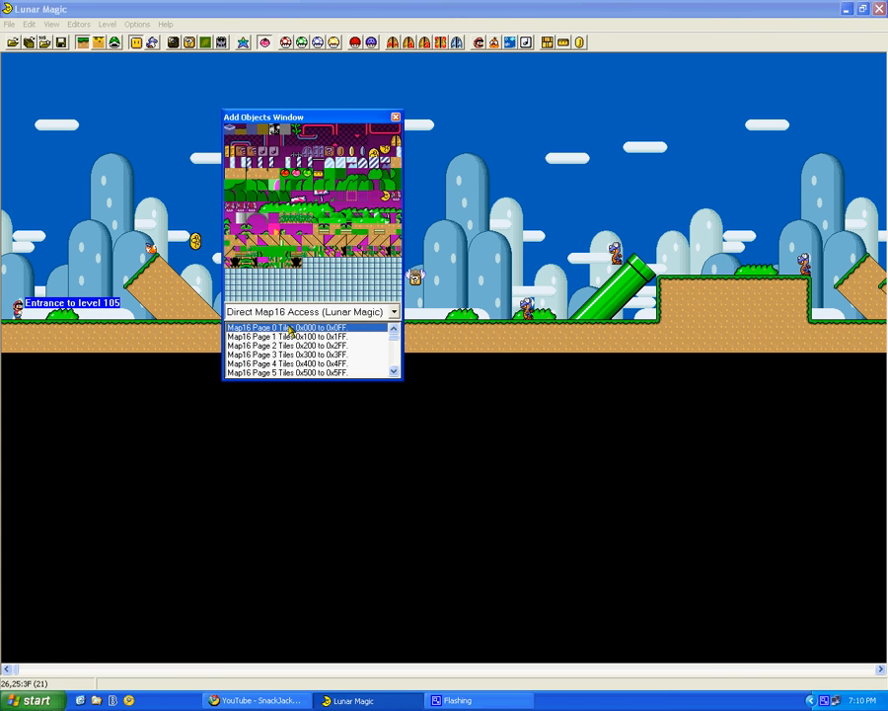
pyautogui.click(290, 337)
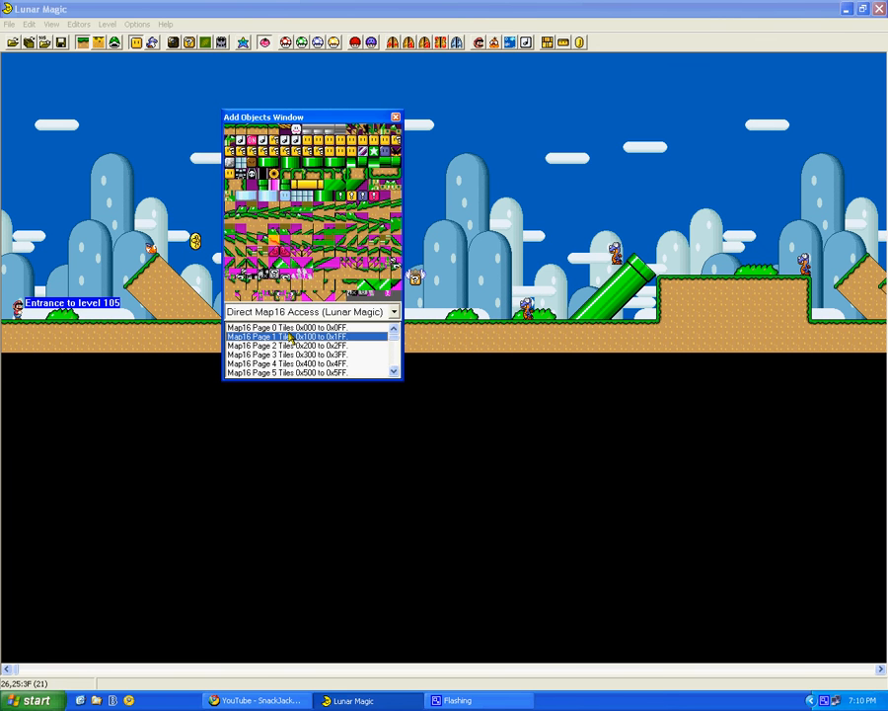
pyautogui.click(288, 328)
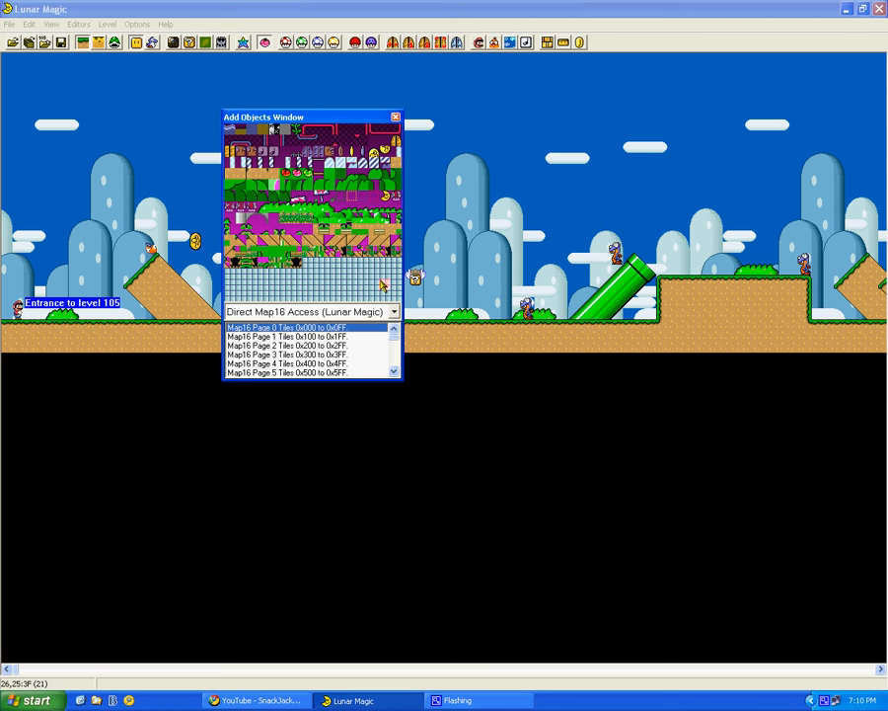
# Select several blank tiles in the last rows of Map16 page 0 to examine them
pyautogui.click(317, 284)
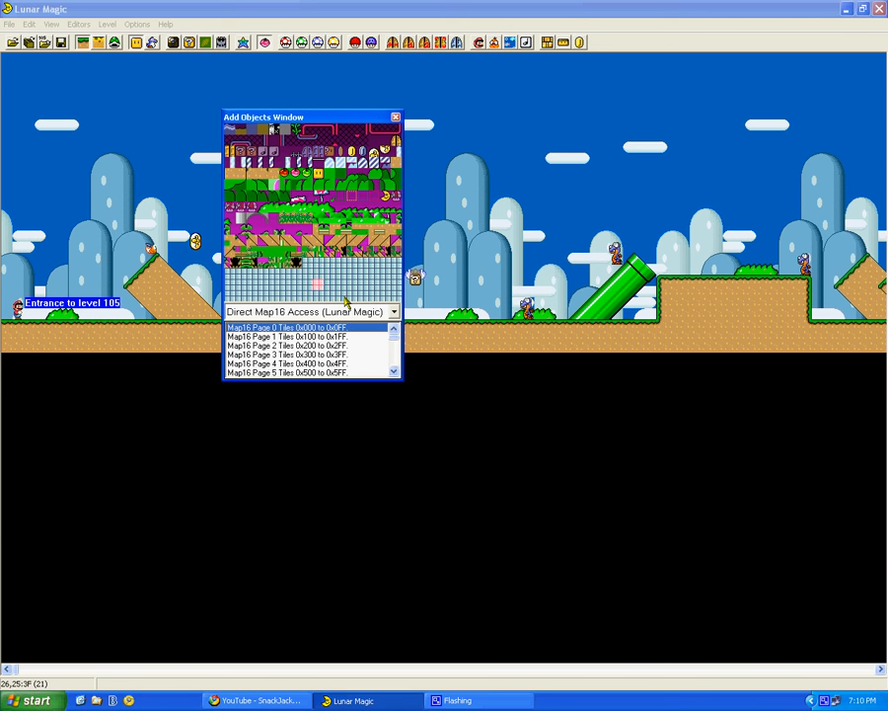
pyautogui.click(259, 296)
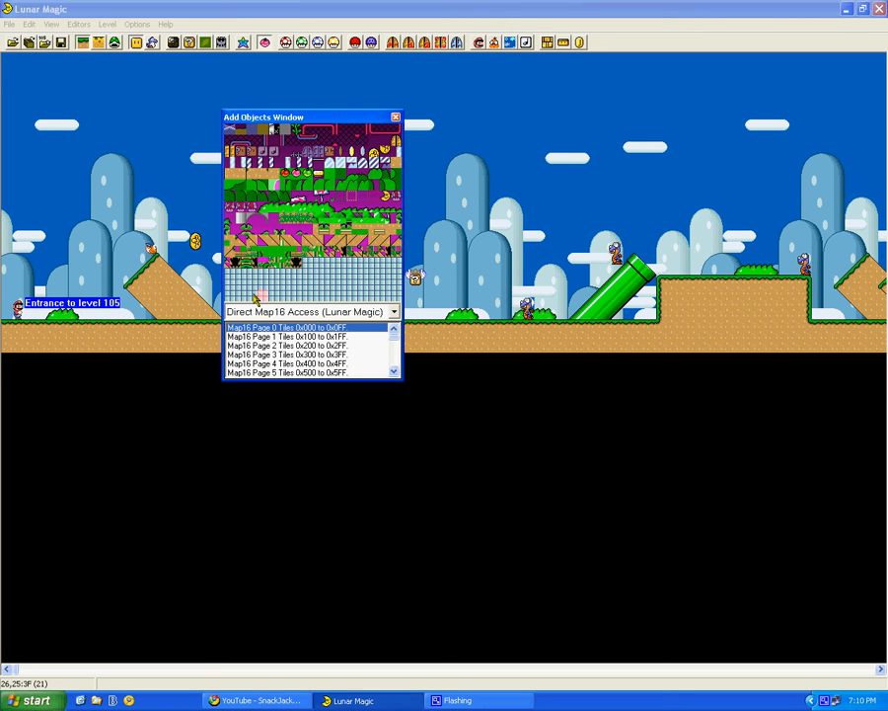
pyautogui.click(232, 276)
pyautogui.click(285, 293)
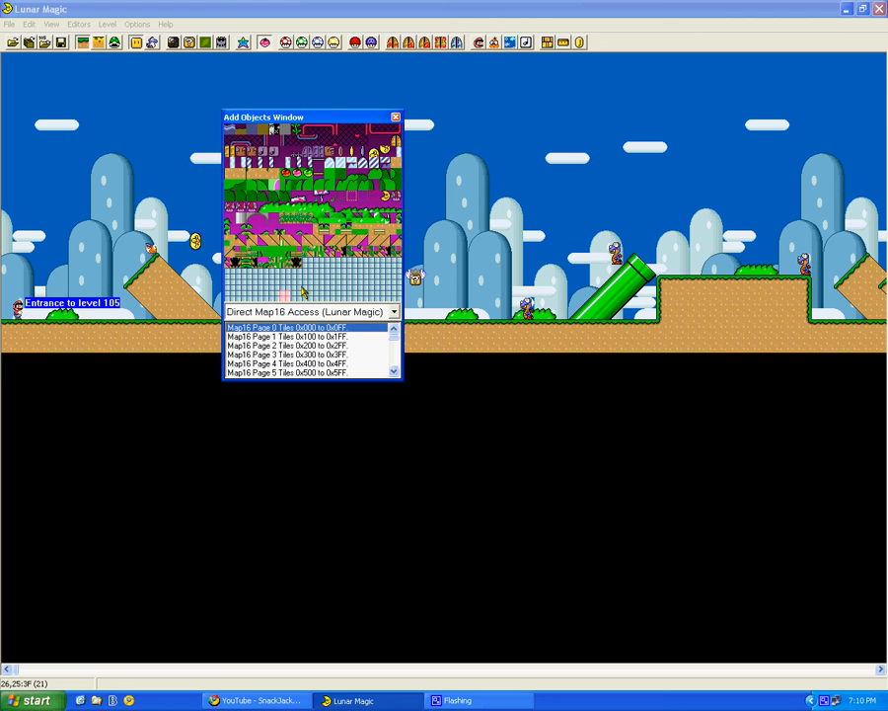
pyautogui.click(306, 262)
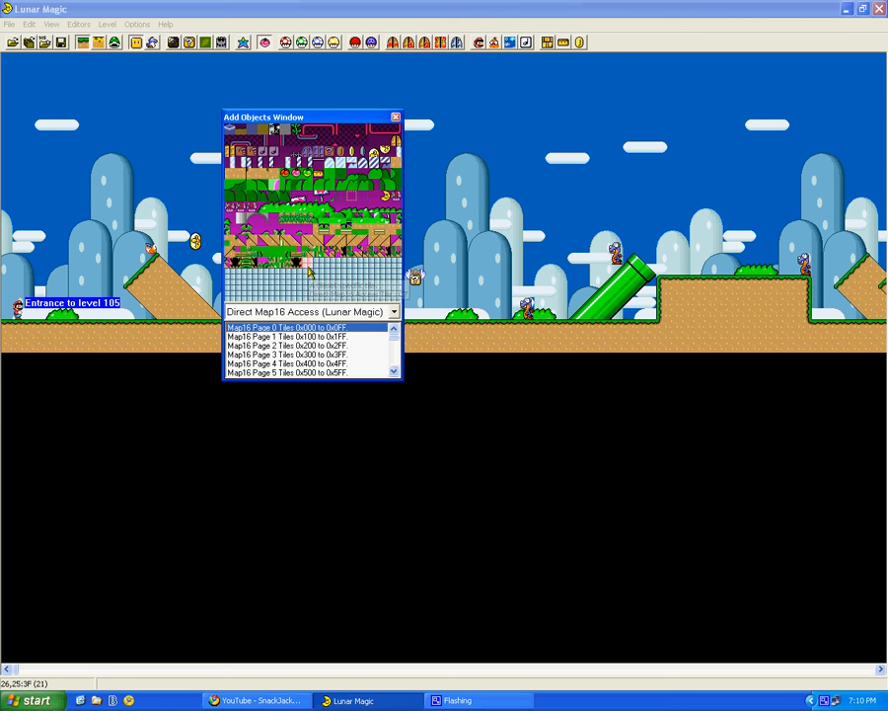
pyautogui.click(373, 272)
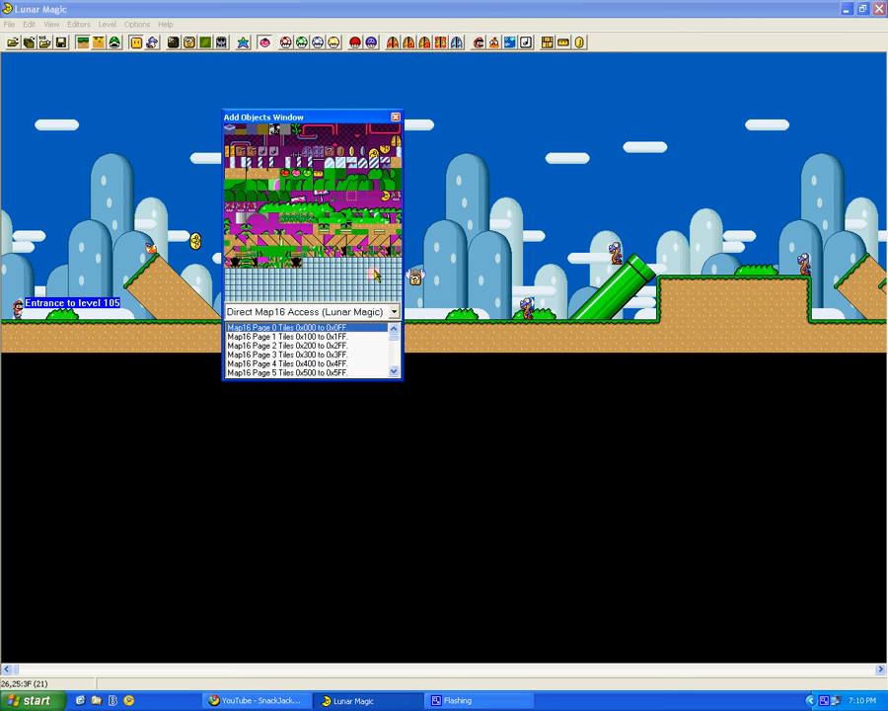
pyautogui.click(391, 296)
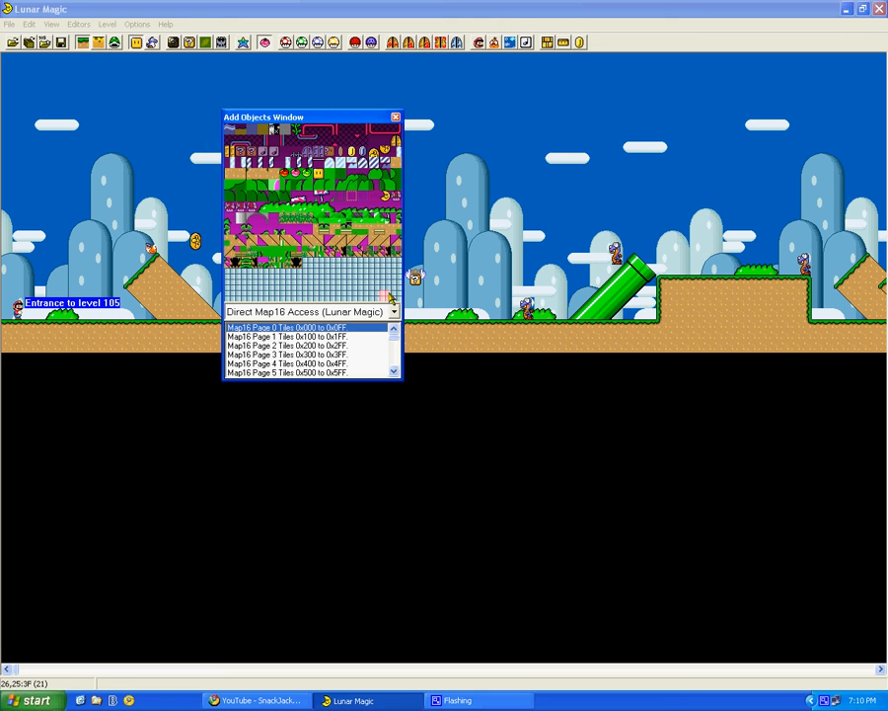
# Inspect tile CB on Map16 page 0, and look through Map16 page 4 and the pages up to 3F
pyautogui.click(354, 265)
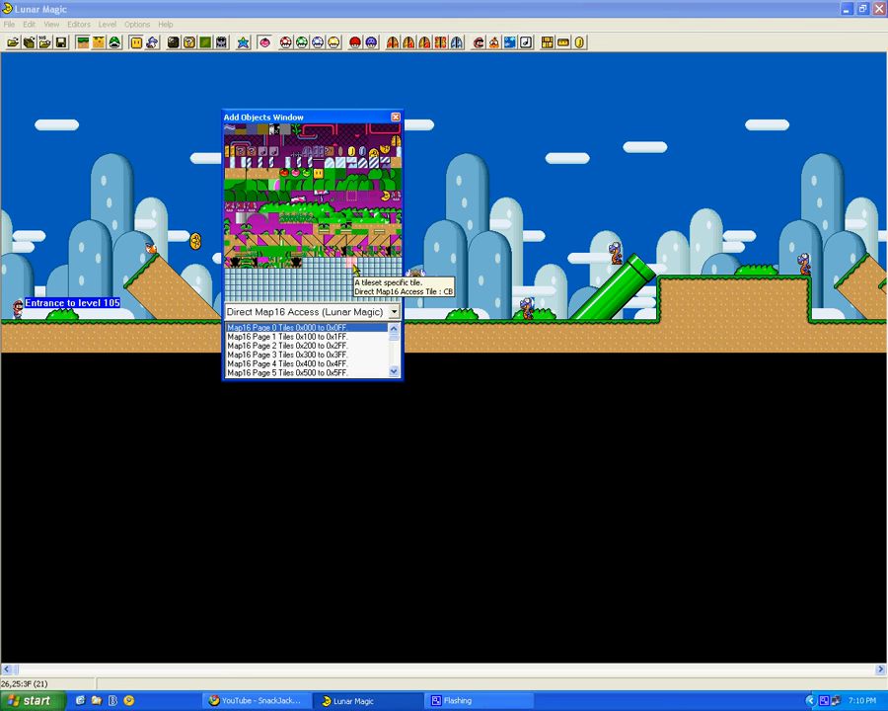
pyautogui.click(336, 363)
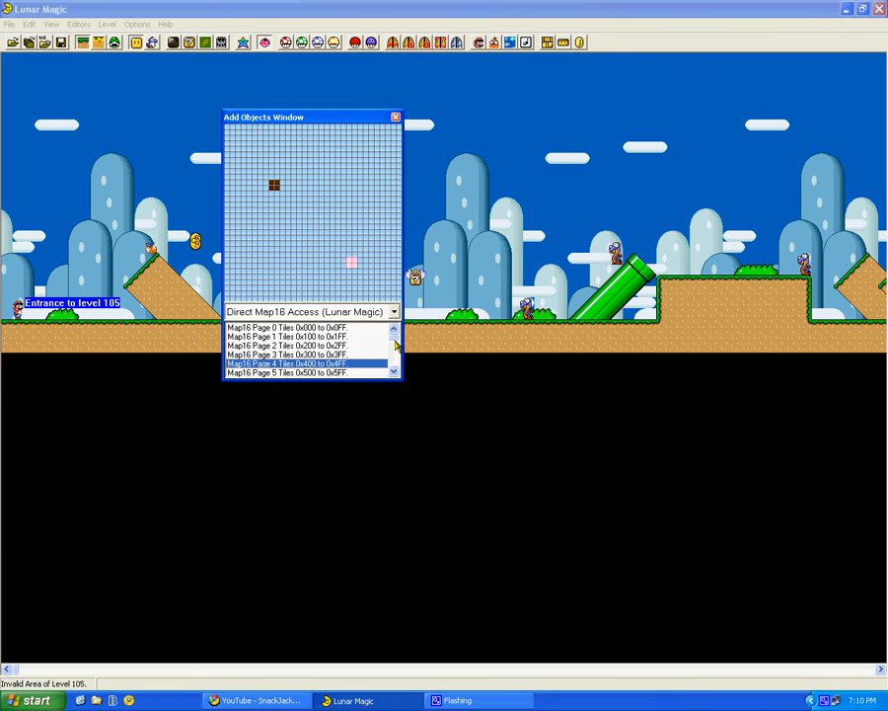
pyautogui.scroll(-4, 393, 355)
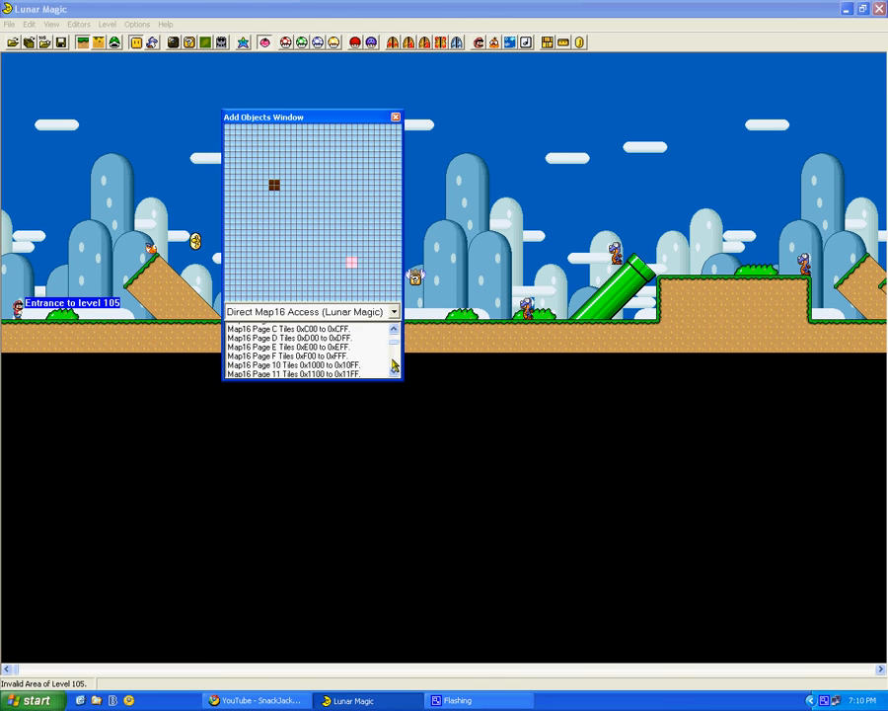
pyautogui.scroll(-15, 393, 365)
pyautogui.click(332, 355)
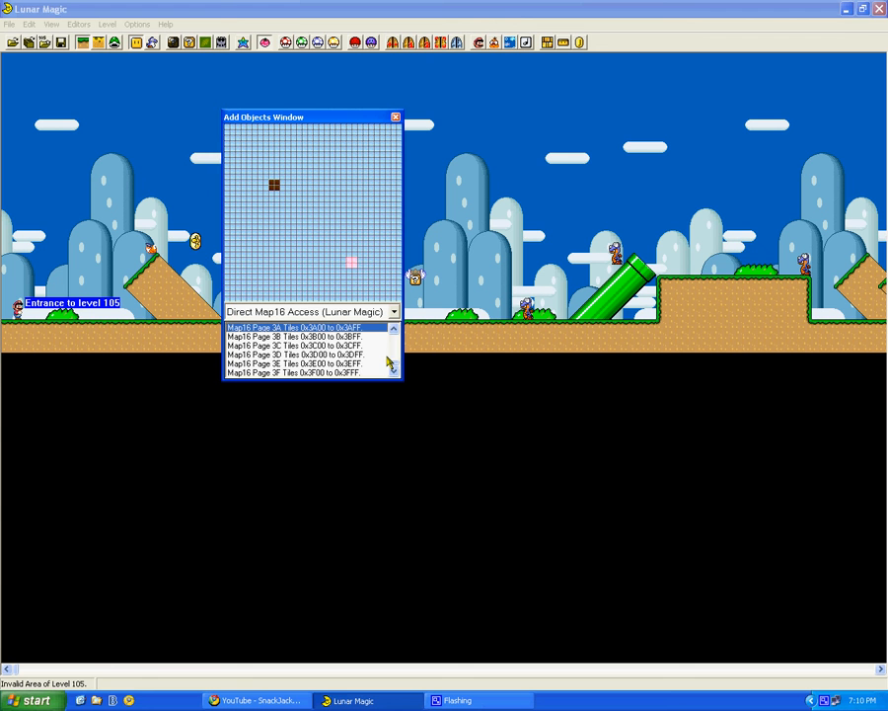
pyautogui.moveTo(392, 363); pyautogui.dragTo(371, 130)
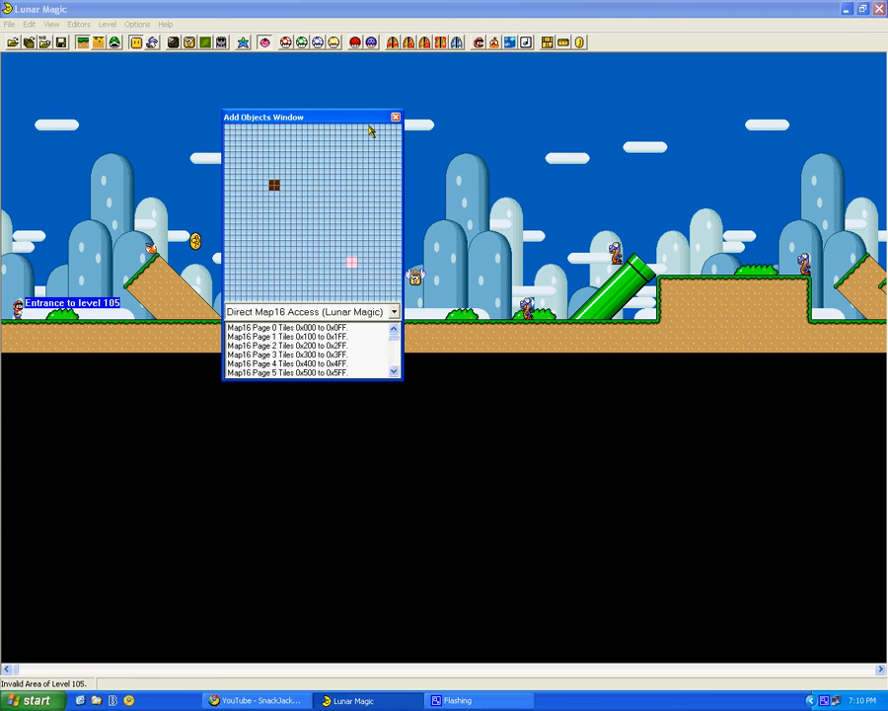
# Place a 2x2 group of grey cement blocks from the Standard Objects on the raised ledge beside the diagonal pipe, and close the Add Objects window
pyautogui.click(363, 312)
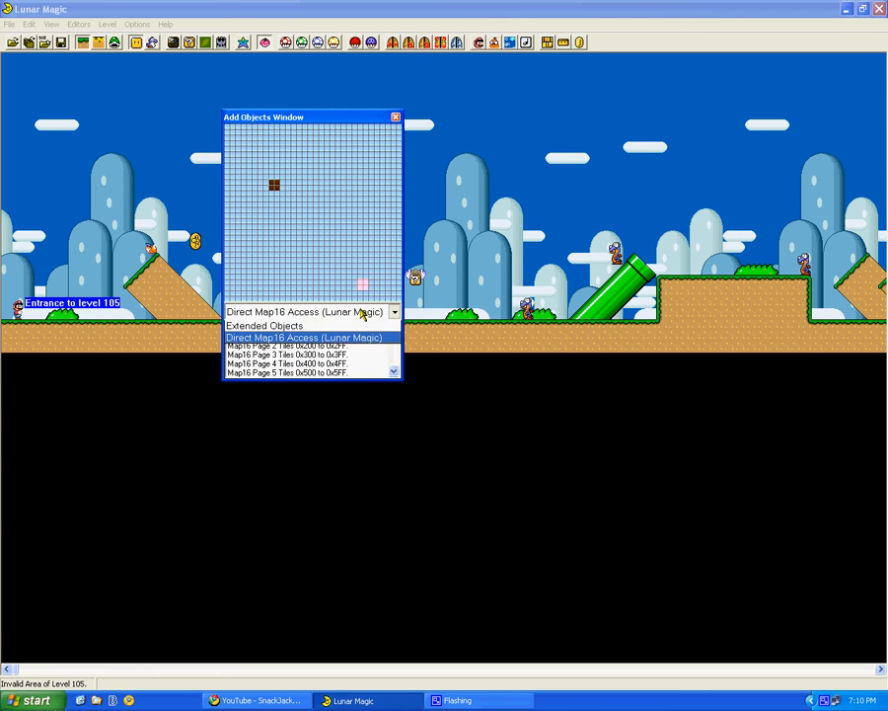
pyautogui.scroll(1, 355, 318)
pyautogui.click(340, 326)
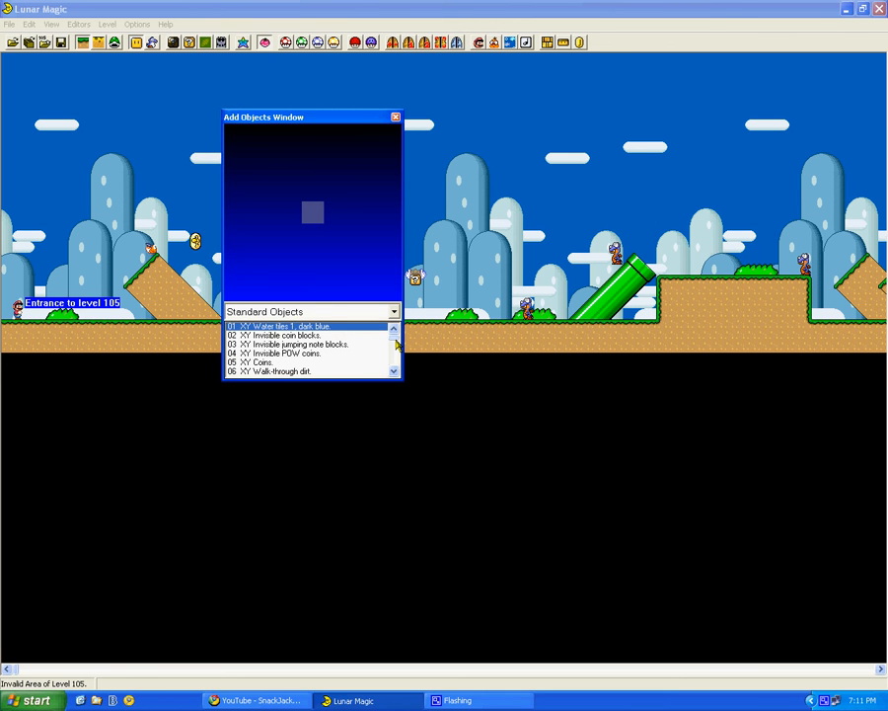
pyautogui.scroll(-5, 395, 337)
pyautogui.scroll(1, 394, 335)
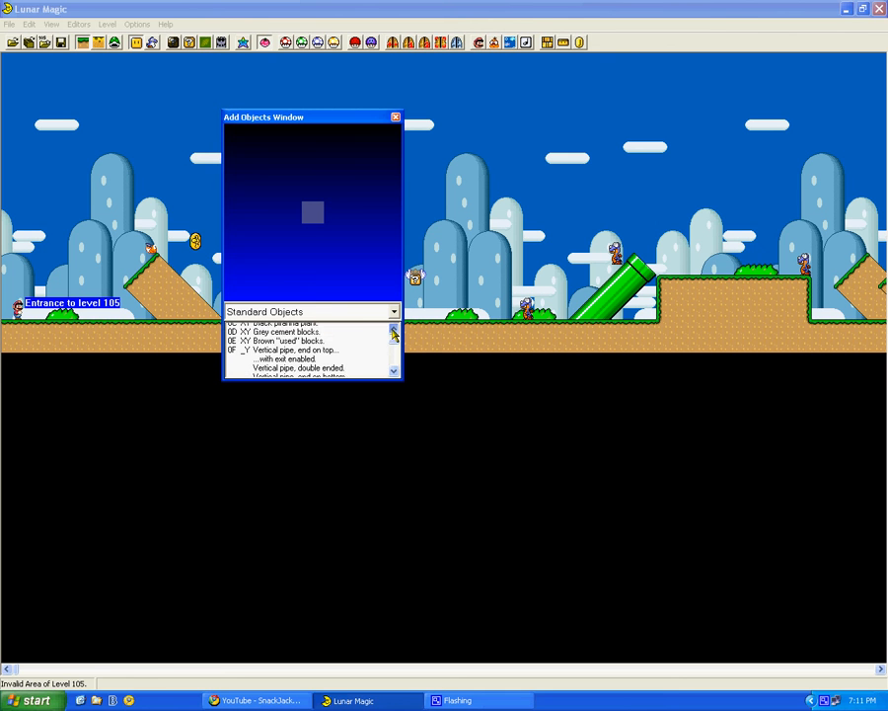
pyautogui.scroll(1, 394, 336)
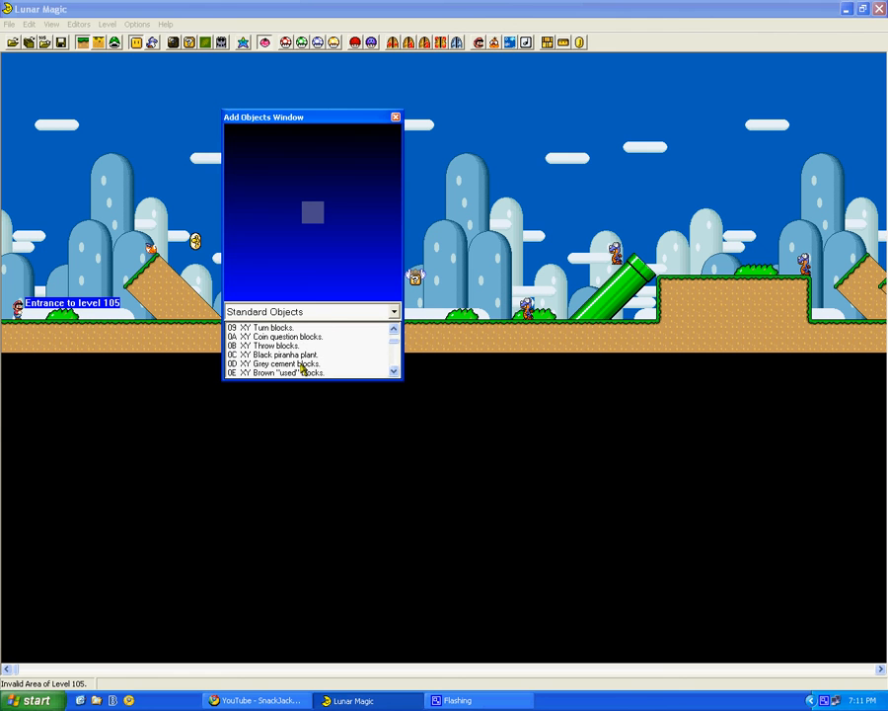
pyautogui.click(301, 364)
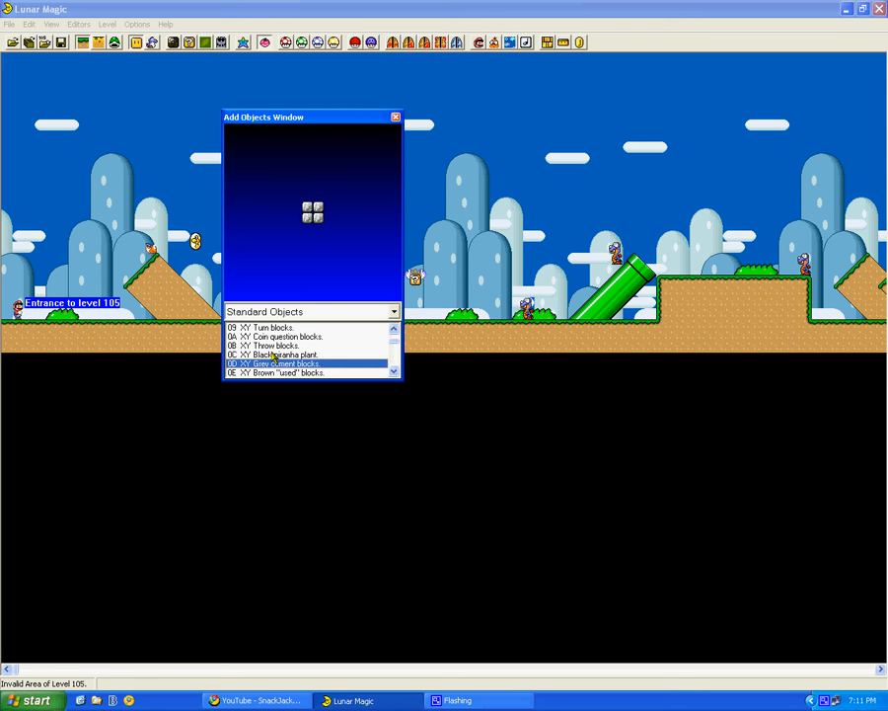
pyautogui.rightClick(679, 263)
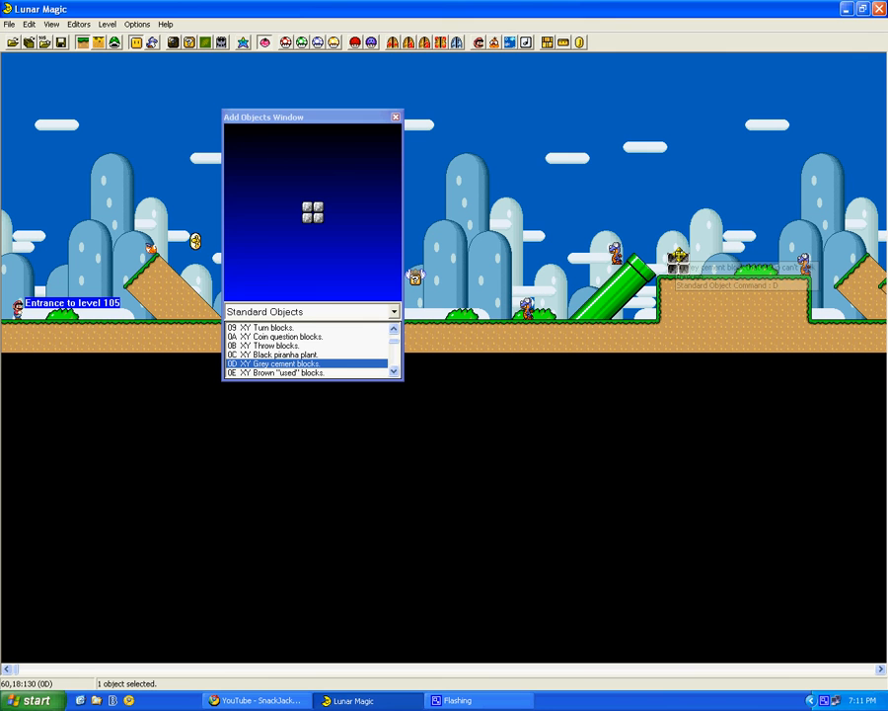
pyautogui.click(670, 276)
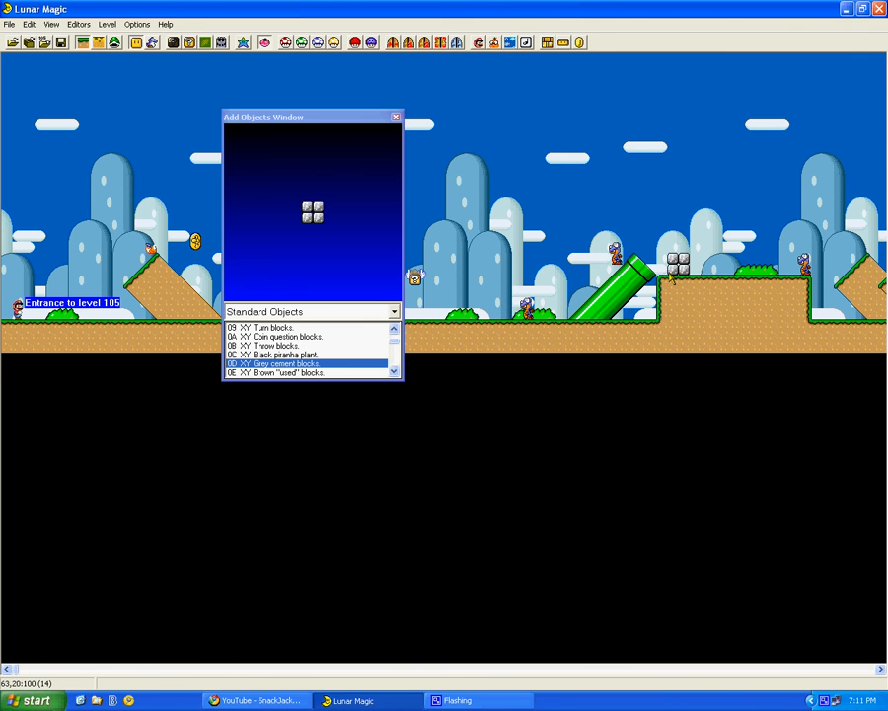
pyautogui.press('Escape')
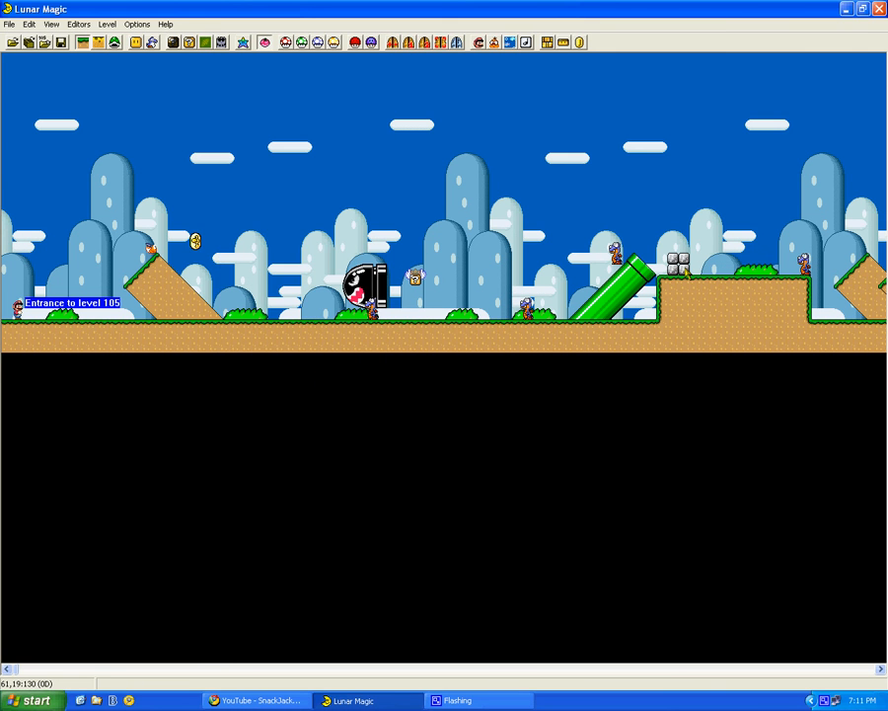
# Move and resize the grey cement blocks into a one-tile-high row about 16 blocks long above the level's start, and delete the row
pyautogui.click(681, 261)
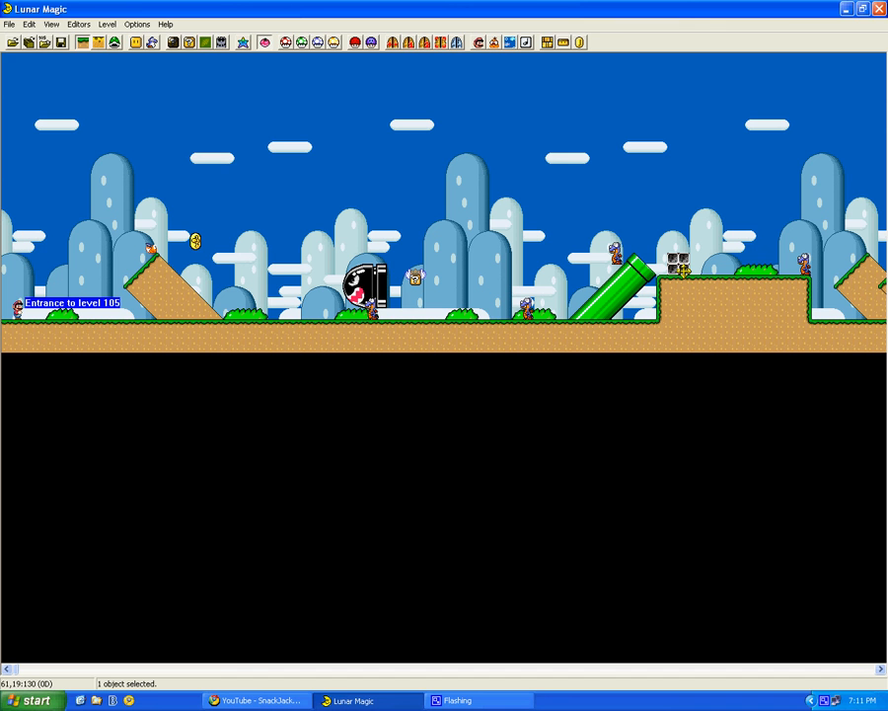
pyautogui.moveTo(684, 270); pyautogui.dragTo(668, 267)
pyautogui.click(672, 263)
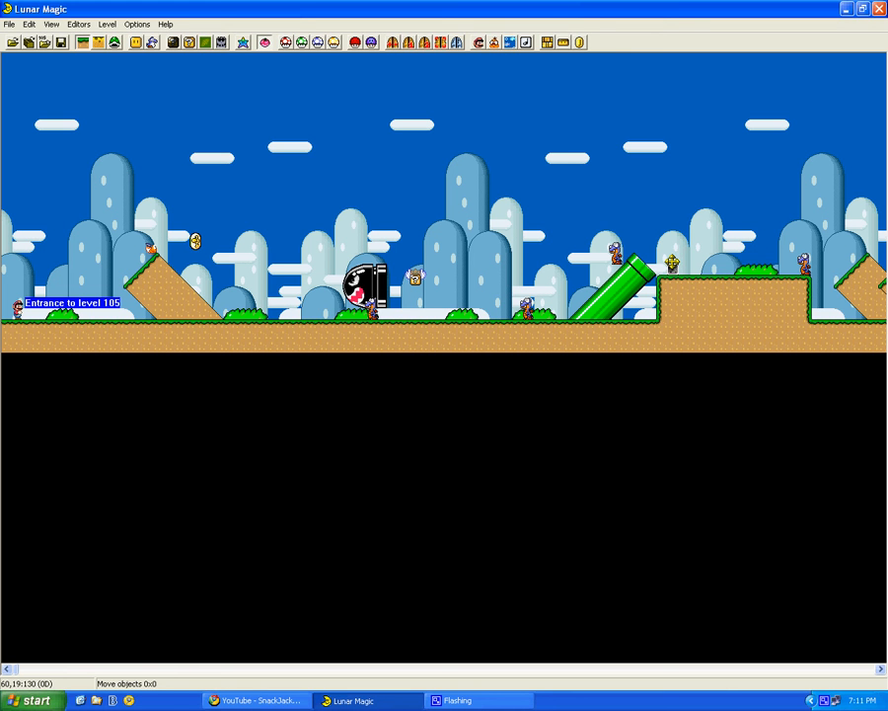
pyautogui.moveTo(672, 263); pyautogui.dragTo(278, 176)
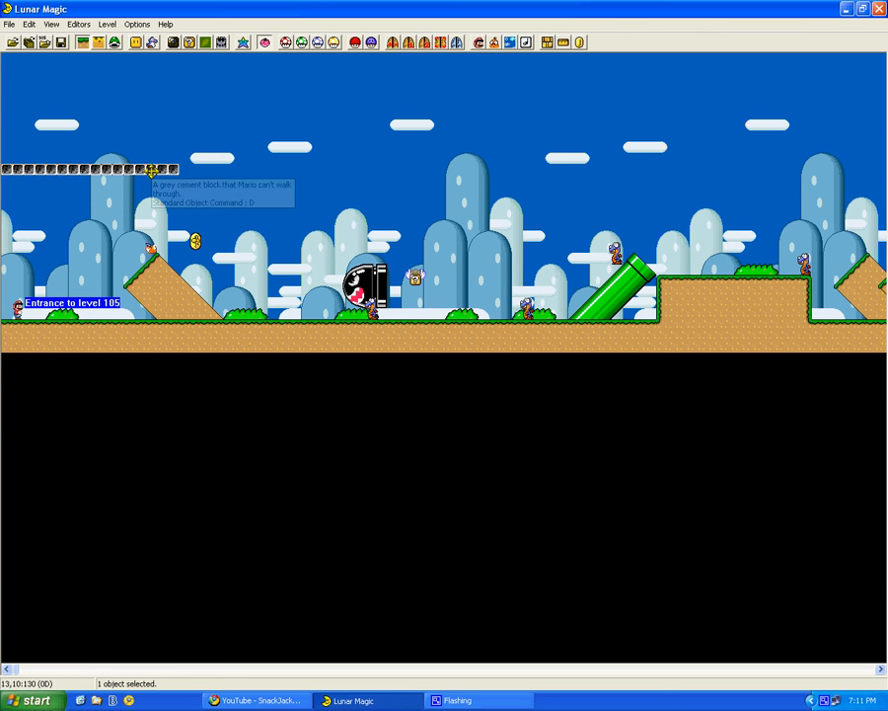
pyautogui.press('Delete')
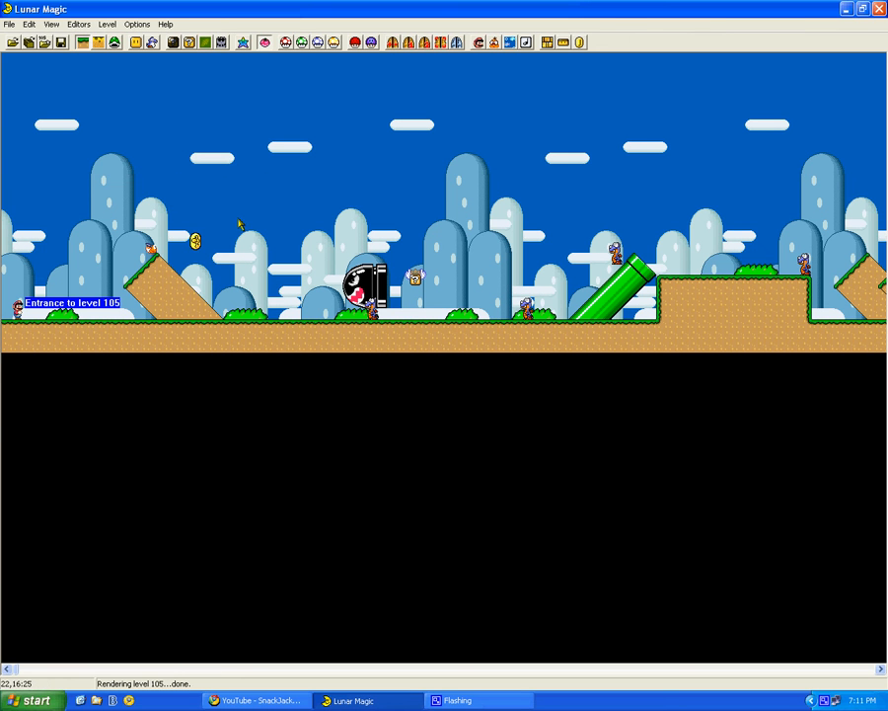
# Place another 2x2 group of grey cement blocks in the sky above the diagonal pipe, and close the Add Objects window
pyautogui.moveTo(473, 257); pyautogui.dragTo(461, 244)
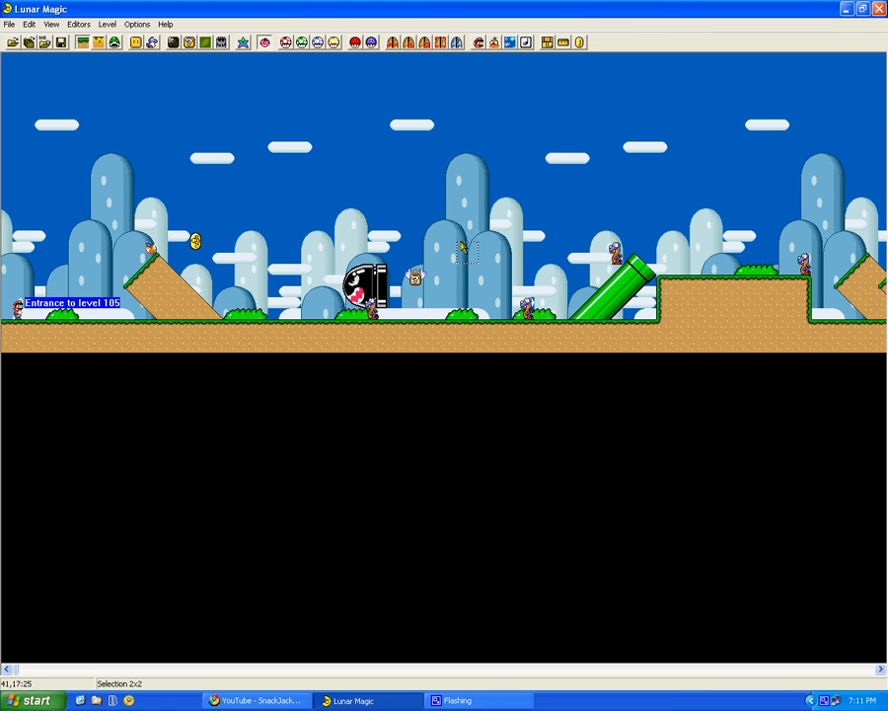
pyautogui.press('Insert')
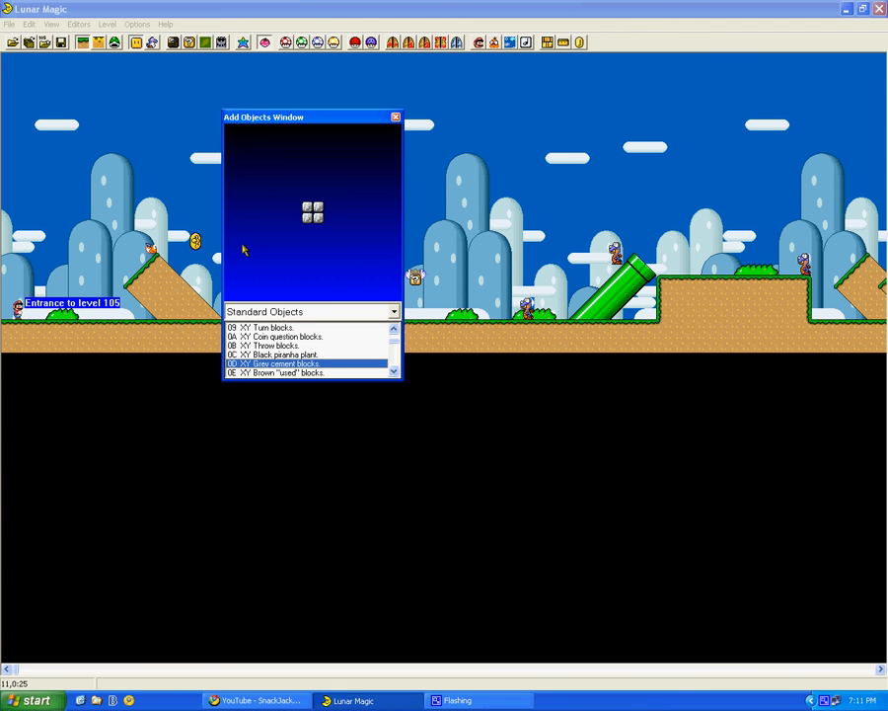
pyautogui.rightClick(563, 182)
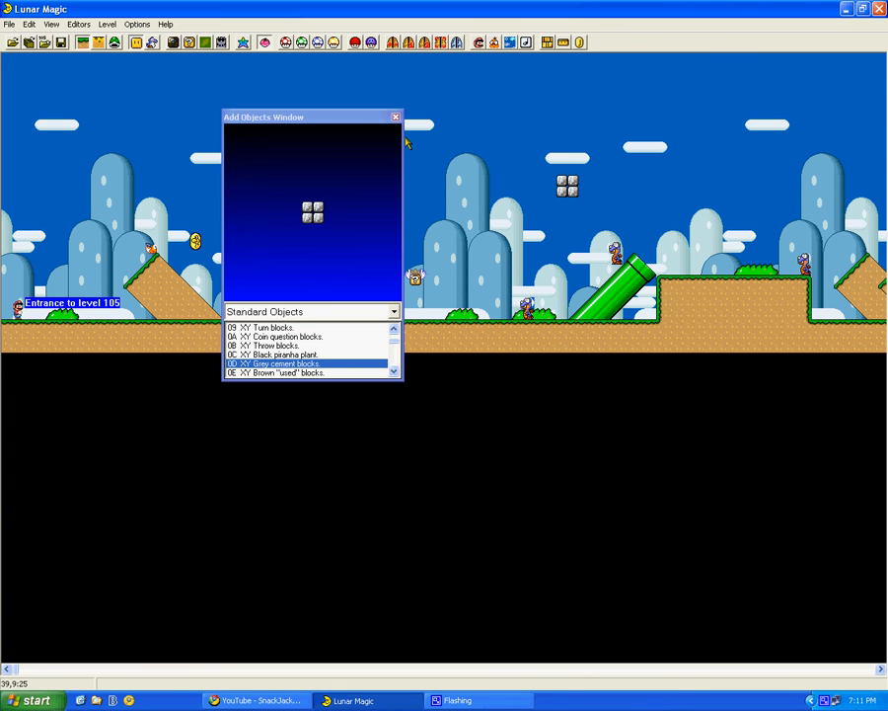
pyautogui.click(396, 117)
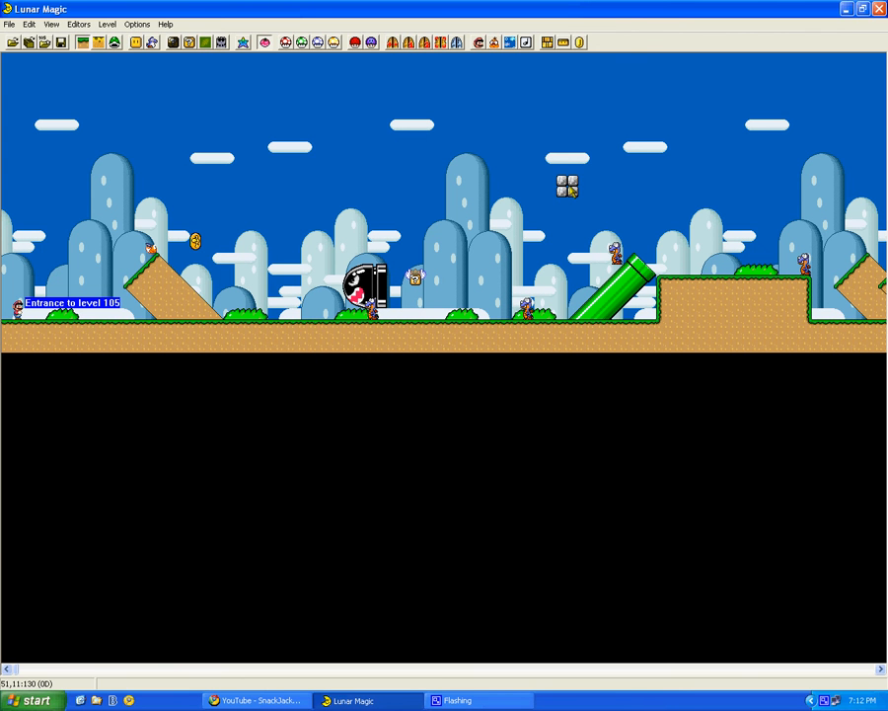
# Delete the grey cement blocks above the diagonal pipe
pyautogui.rightClick(569, 188)
pyautogui.click(568, 189)
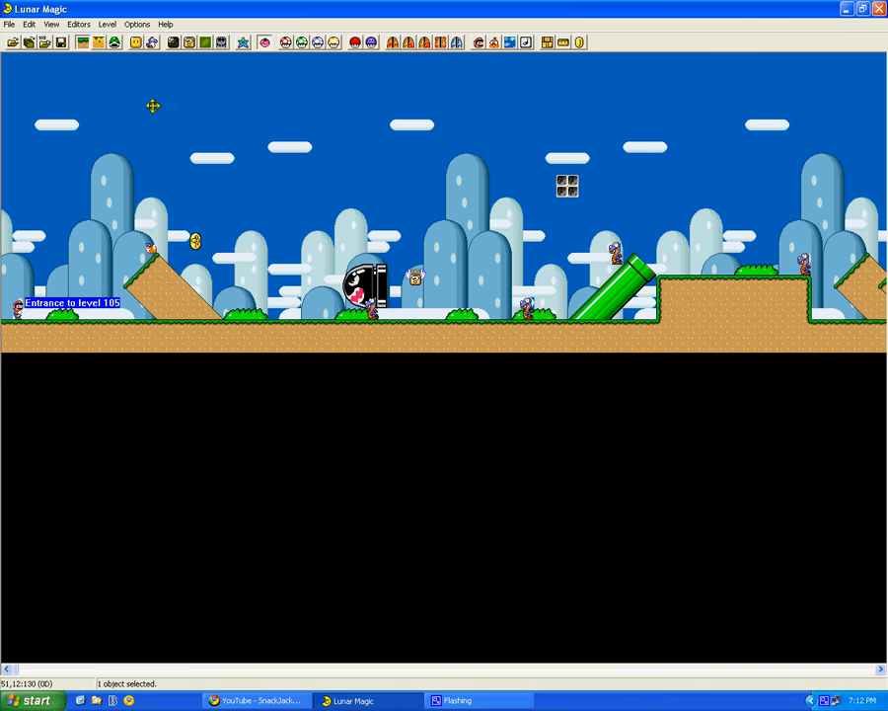
pyautogui.click(9, 24)
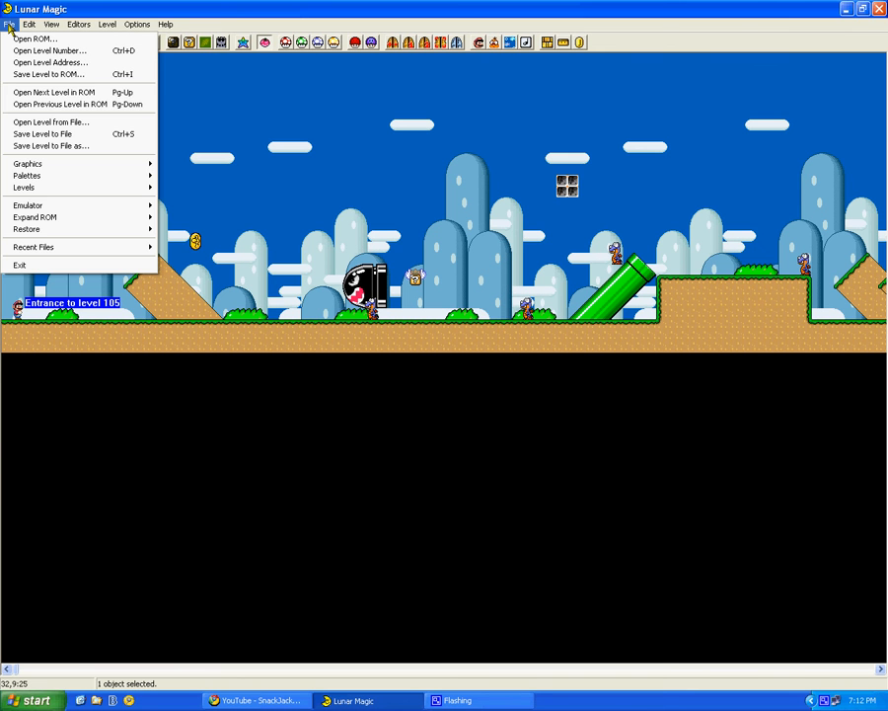
pyautogui.moveTo(29, 24)
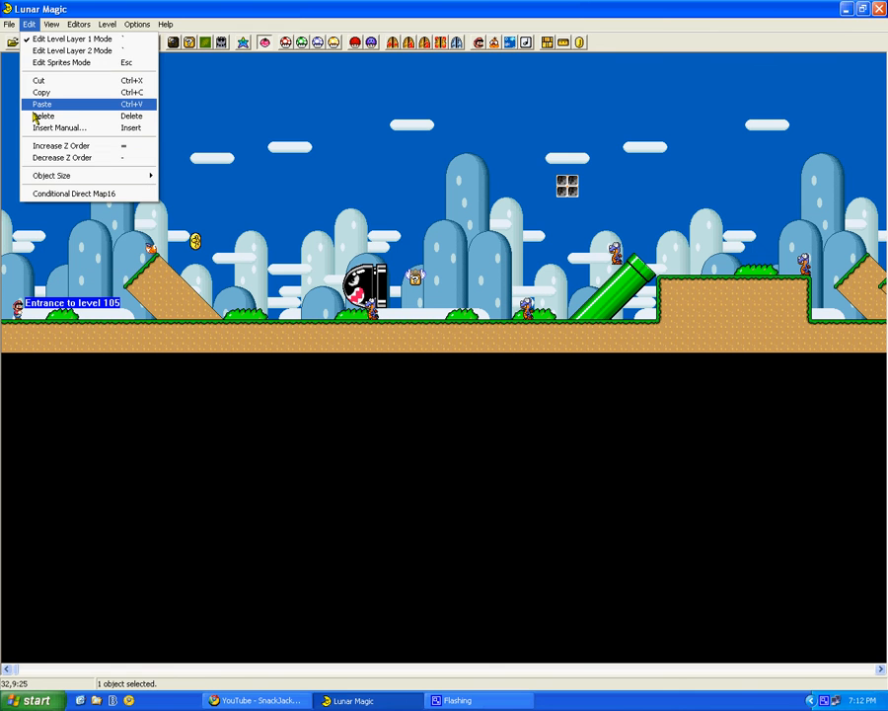
pyautogui.click(39, 116)
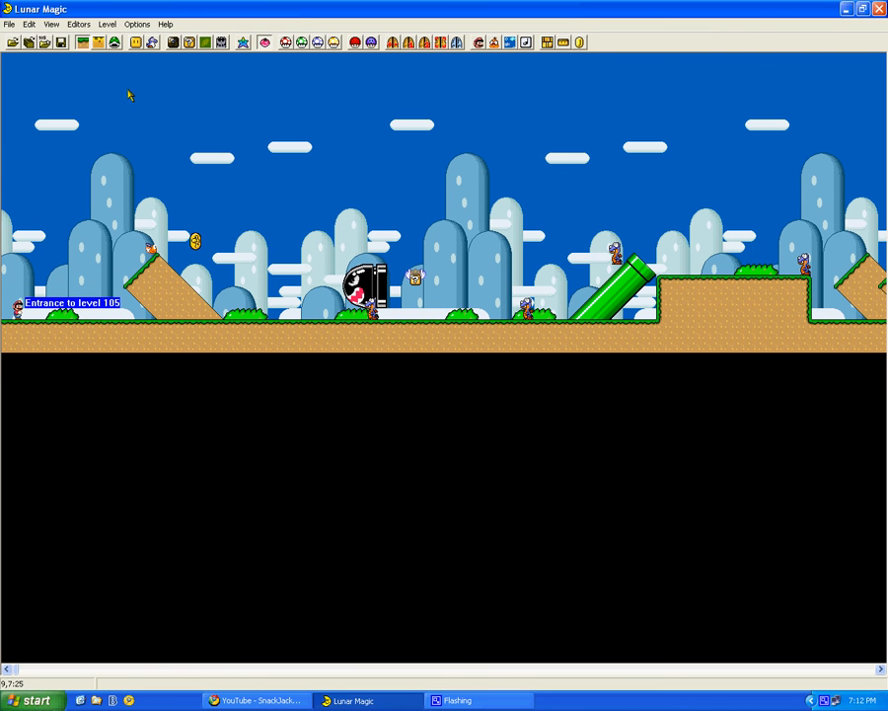
# Insert grey cement blocks at the small cloud above the diagonal pipe and delete them again
pyautogui.press('Insert')
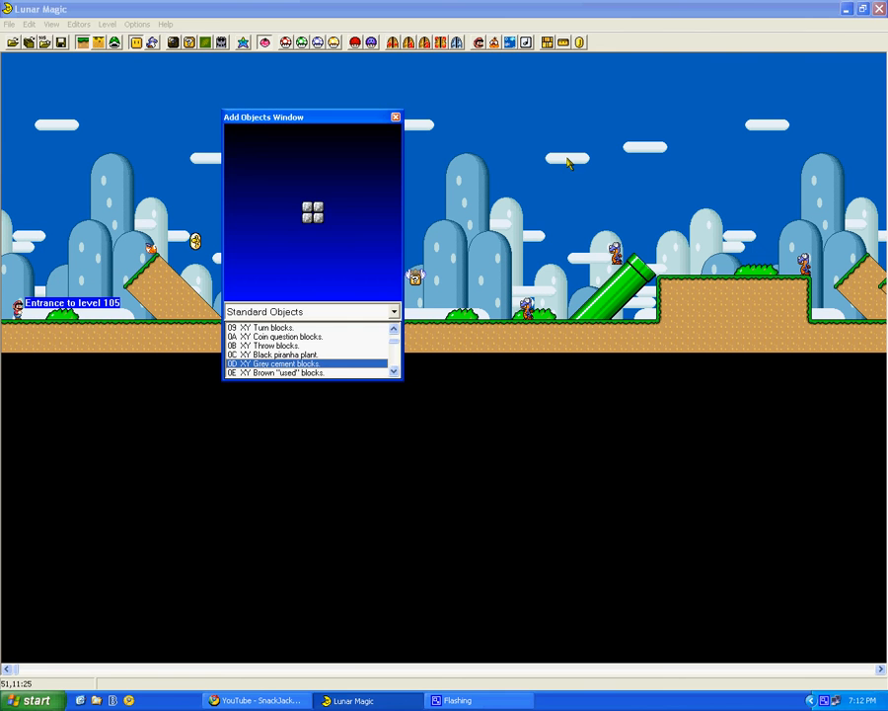
pyautogui.click(567, 163)
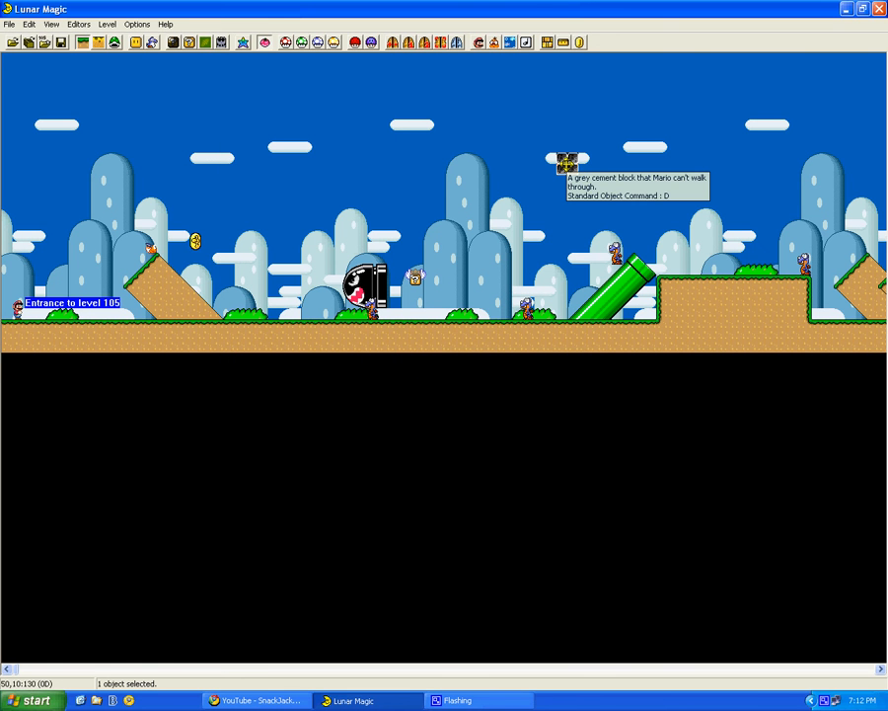
pyautogui.press('Delete')
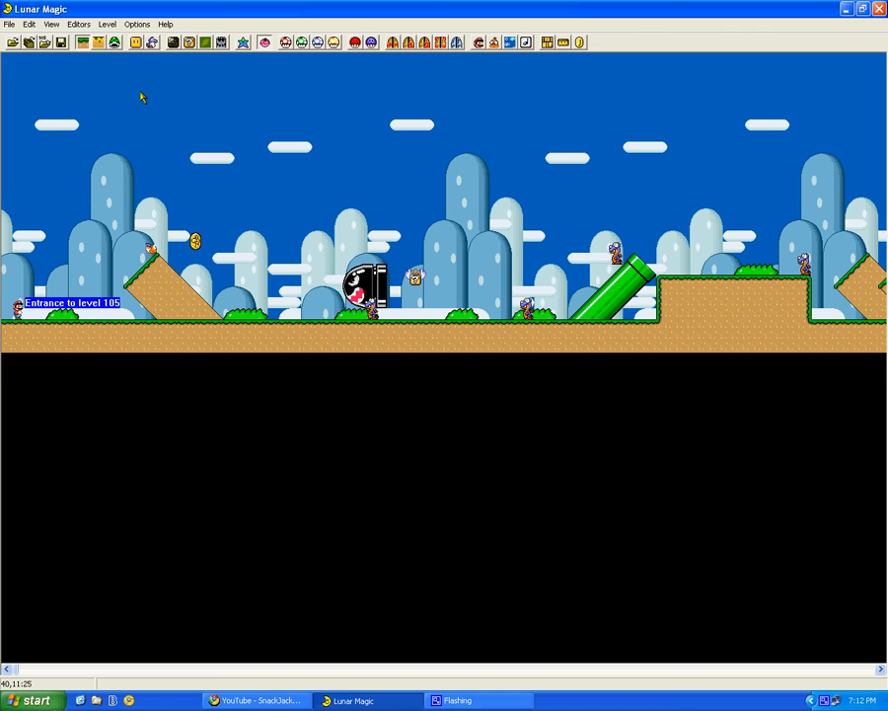
pyautogui.click(29, 23)
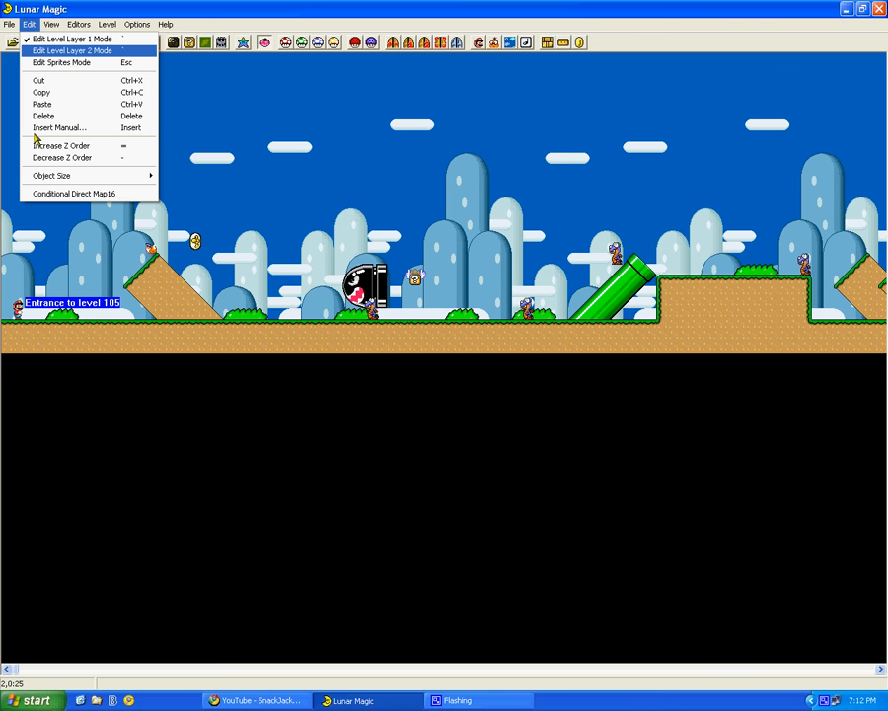
pyautogui.click(403, 306)
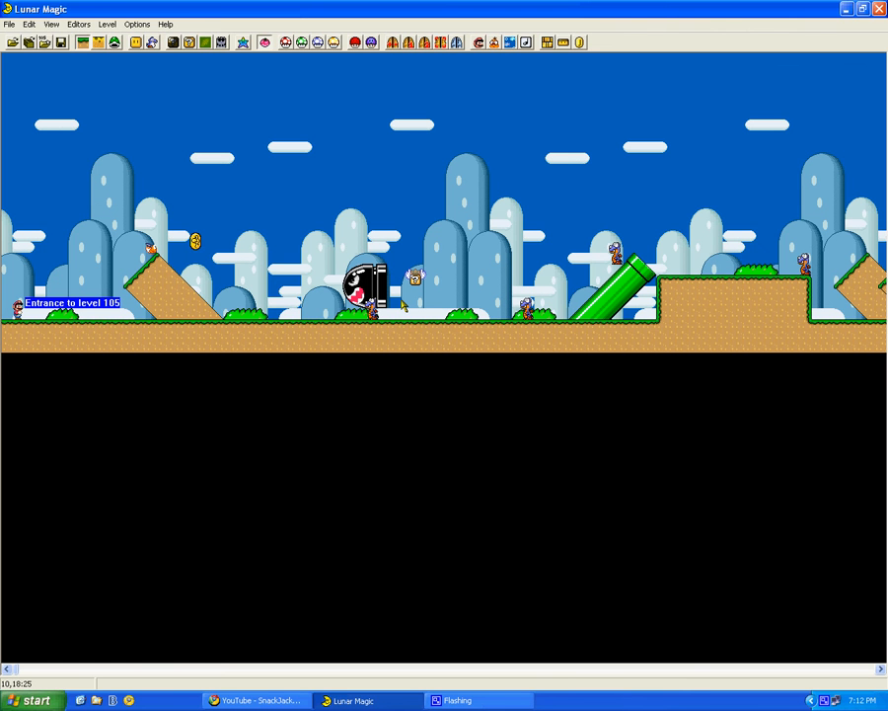
# Place the black piranha plant, tile 12F from Direct Map16 Access page 1, on the raised ledge beside the diagonal pipe
pyautogui.click(136, 43)
pyautogui.click(348, 312)
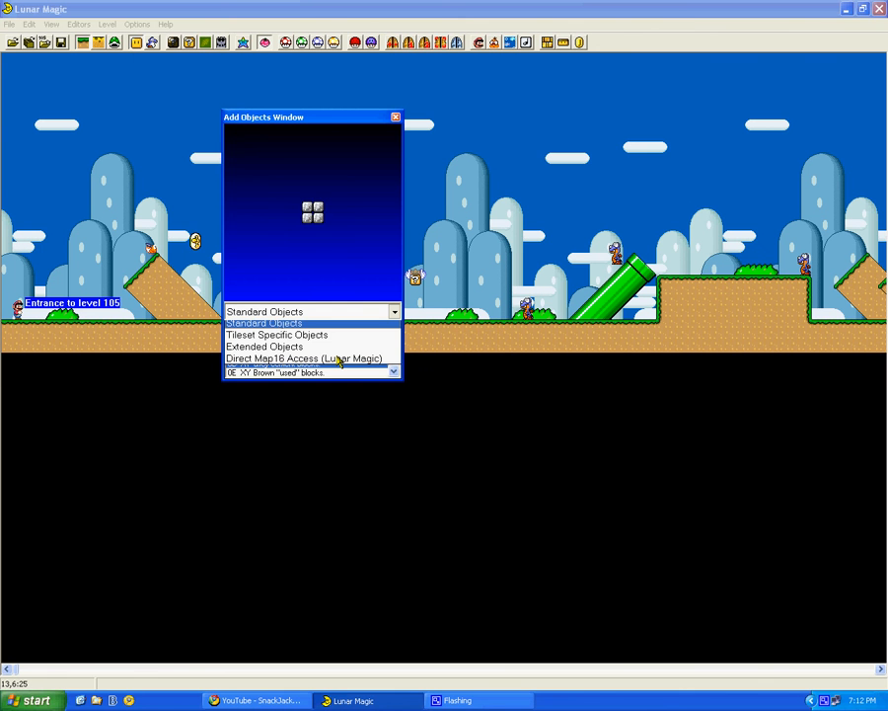
pyautogui.click(339, 360)
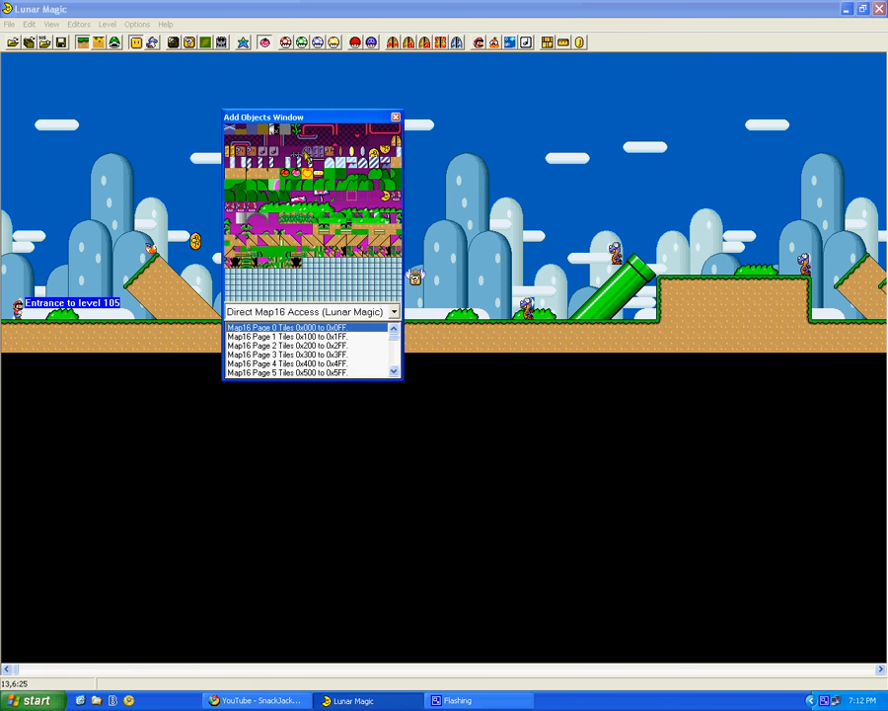
pyautogui.click(319, 345)
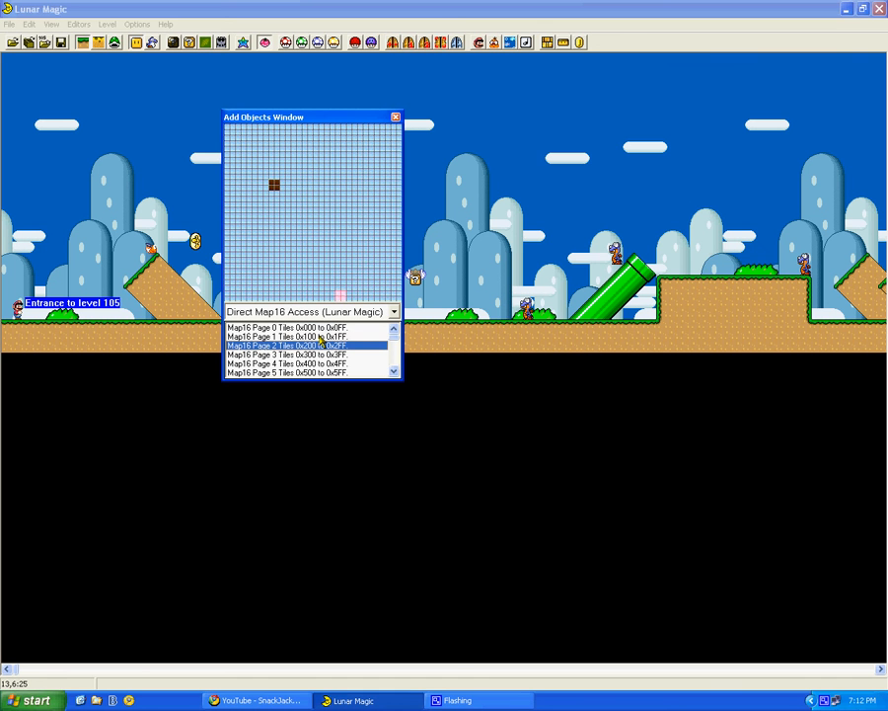
pyautogui.click(318, 336)
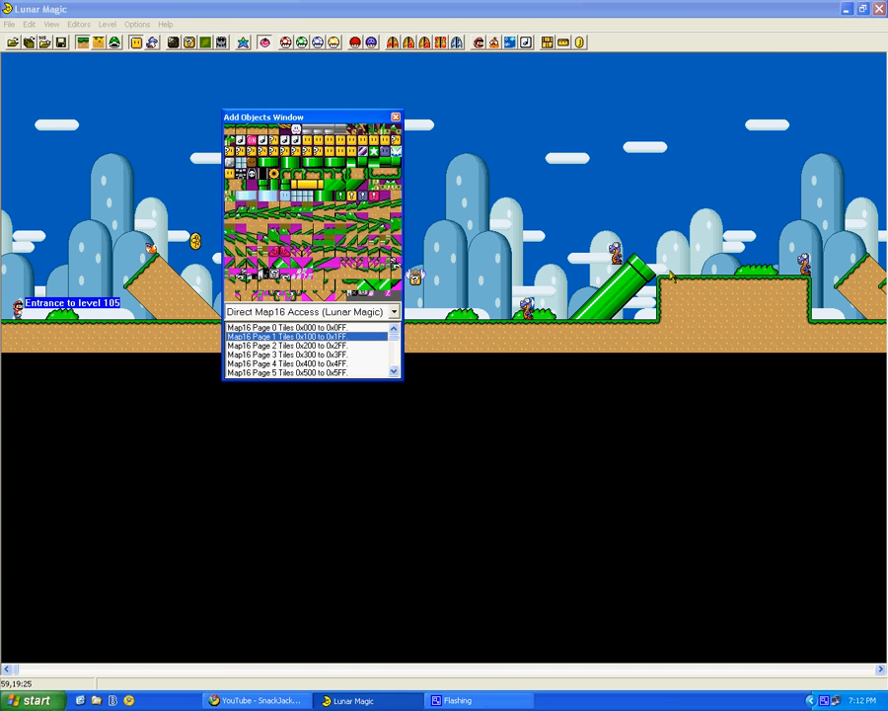
pyautogui.rightClick(683, 268)
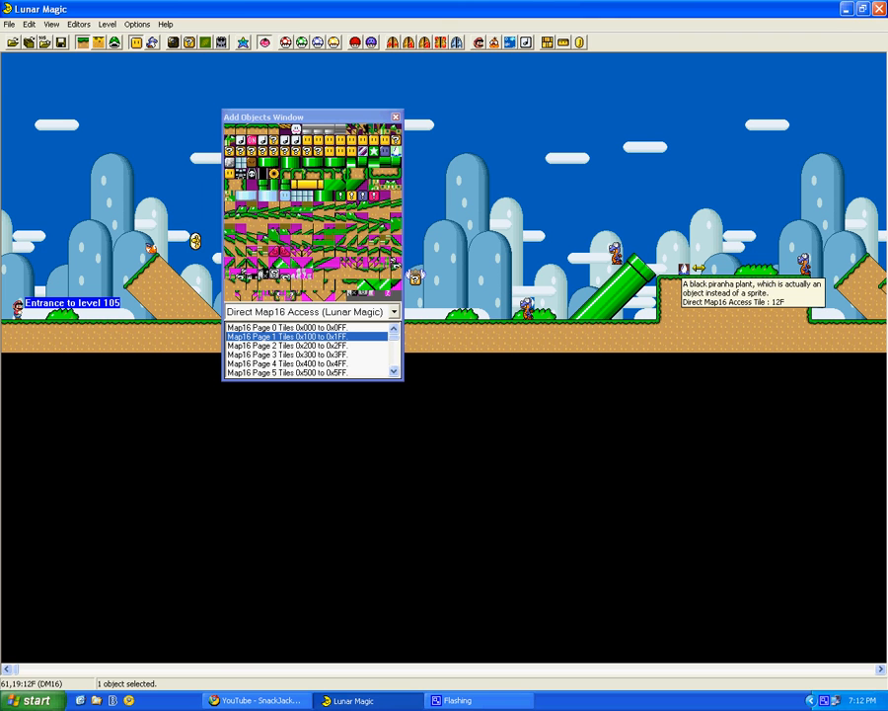
# Make rows of three black piranha plants on the raised ledge and on the ground before the diagonal pipe, and close the Add Objects window
pyautogui.moveTo(697, 268); pyautogui.dragTo(506, 315)
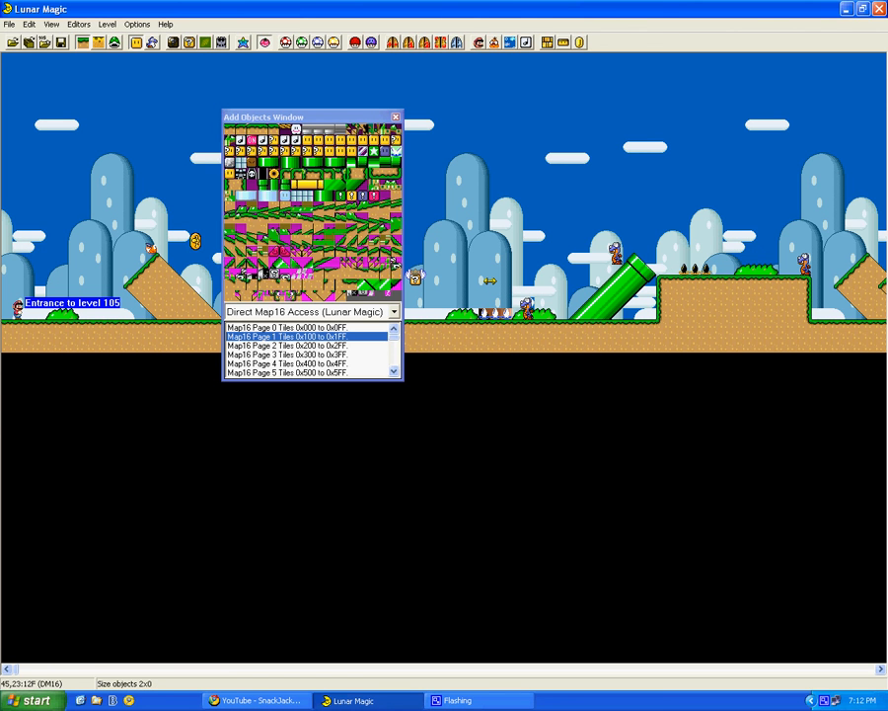
pyautogui.click(583, 257)
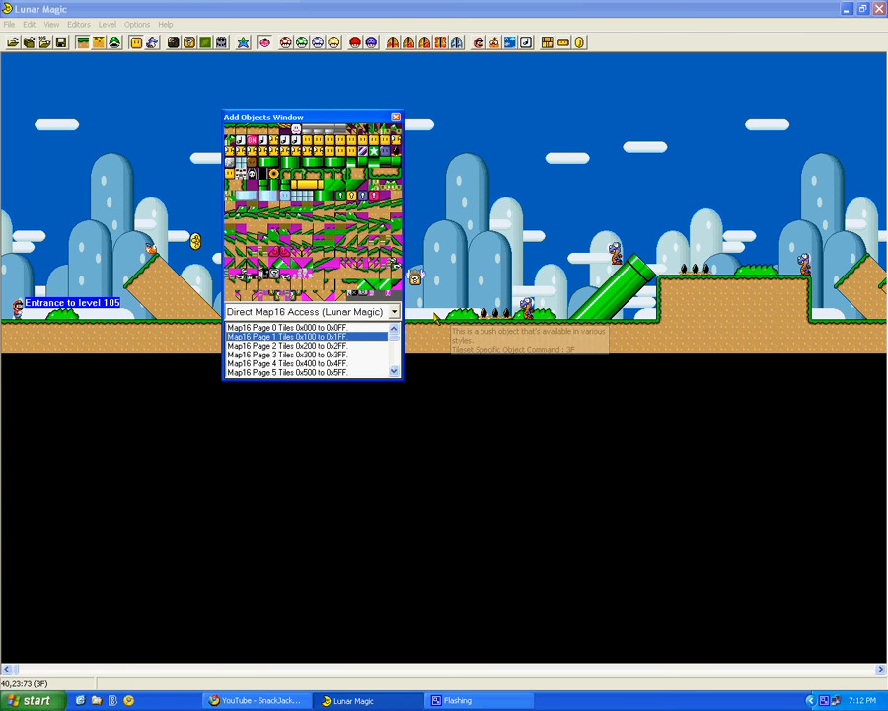
pyautogui.click(430, 313)
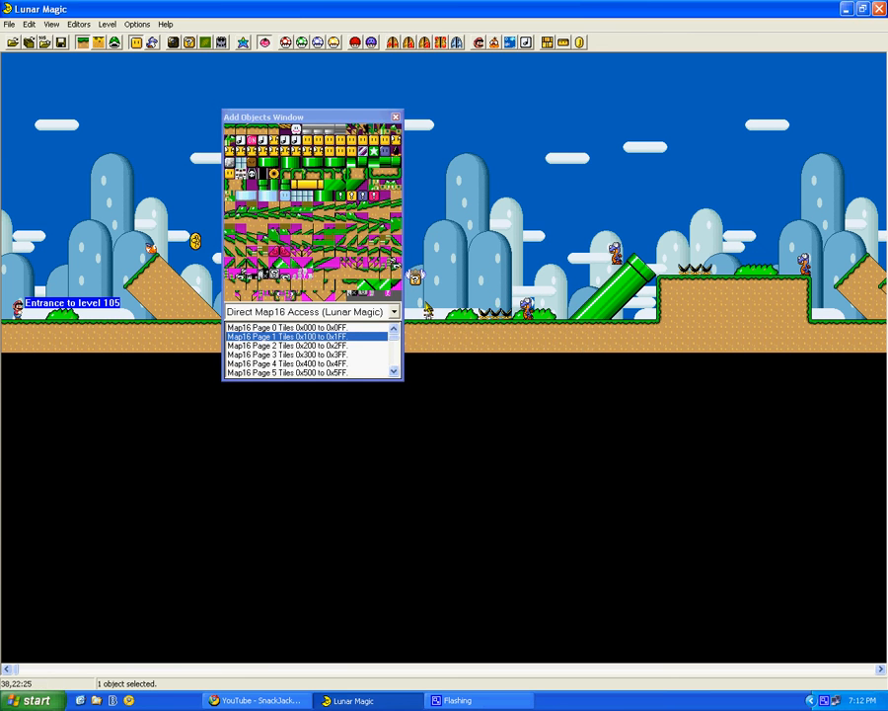
pyautogui.press('Delete')
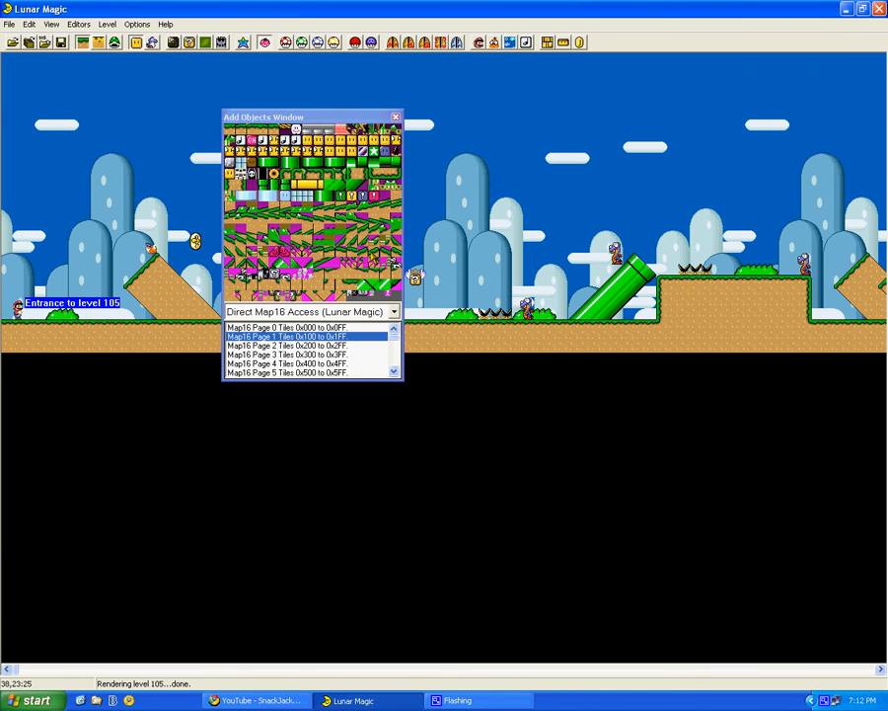
pyautogui.click(396, 116)
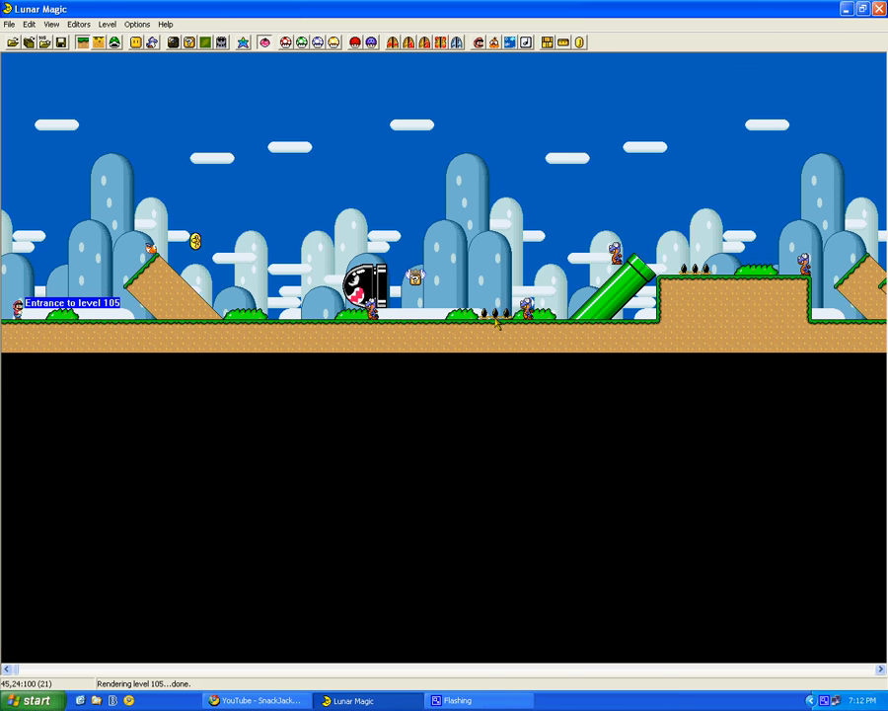
# Move the row of black piranha plants from the raised ledge into the sky and back to the same spot on the ledge
pyautogui.moveTo(497, 323)
pyautogui.mouseDown()
pyautogui.moveTo(445, 242)
pyautogui.moveTo(451, 209)
pyautogui.moveTo(492, 319)
pyautogui.mouseUp()
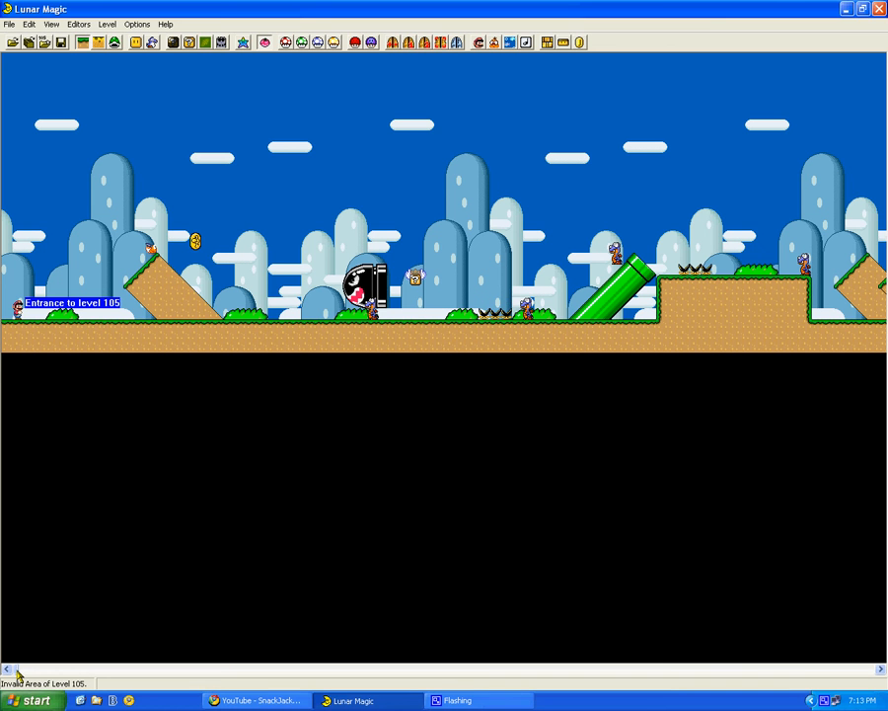
pyautogui.moveTo(17, 671); pyautogui.dragTo(78, 707)
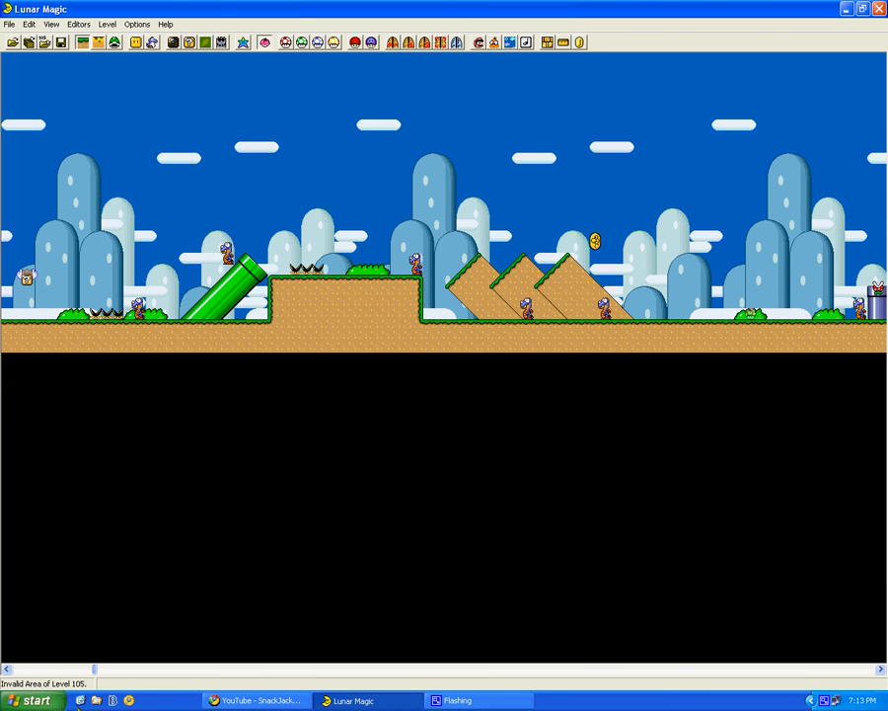
pyautogui.moveTo(350, 269); pyautogui.dragTo(339, 113)
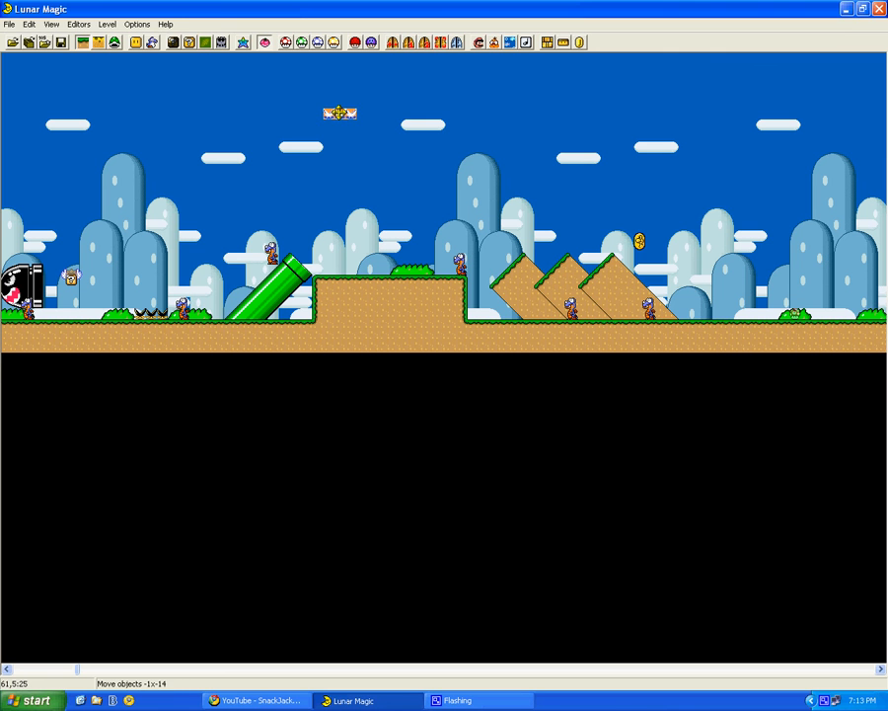
pyautogui.click(389, 182)
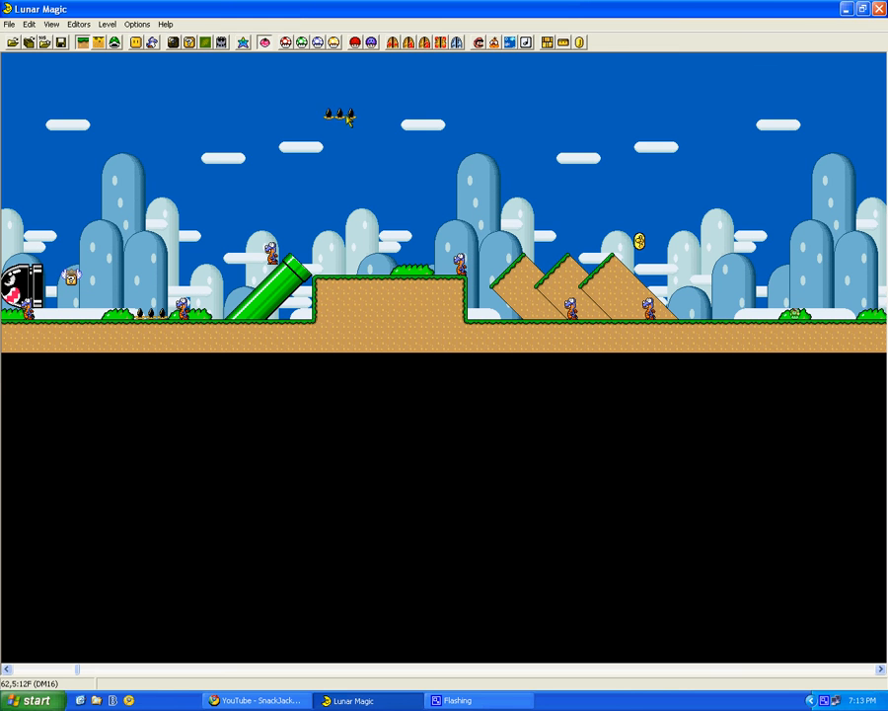
pyautogui.moveTo(348, 118); pyautogui.dragTo(367, 269)
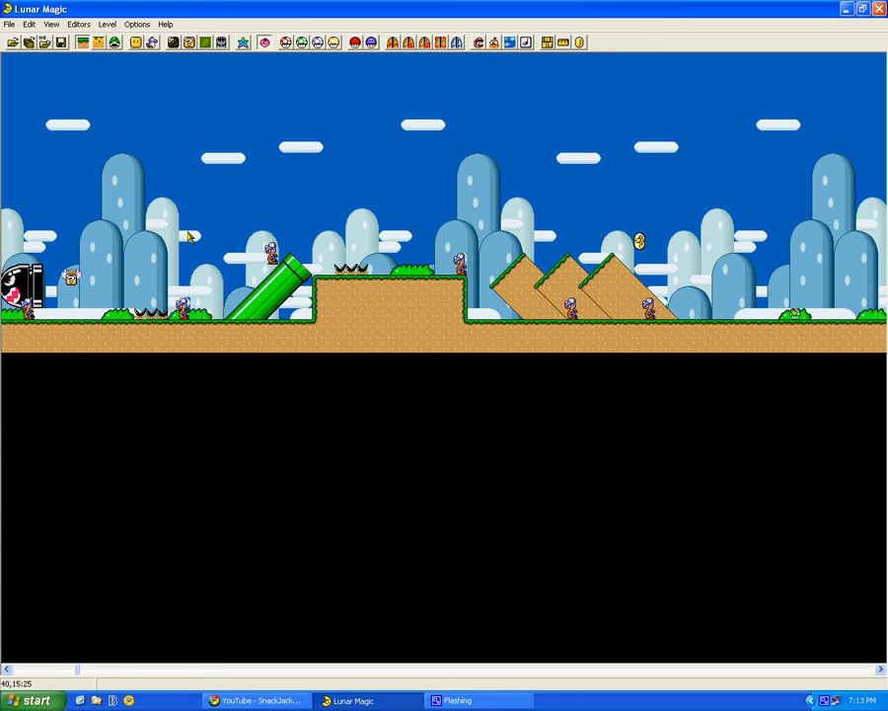
# Try to select the dinosaur sprite beside the diagonal pipe, and switch the level to Sprite Editing Mode
pyautogui.click(280, 263)
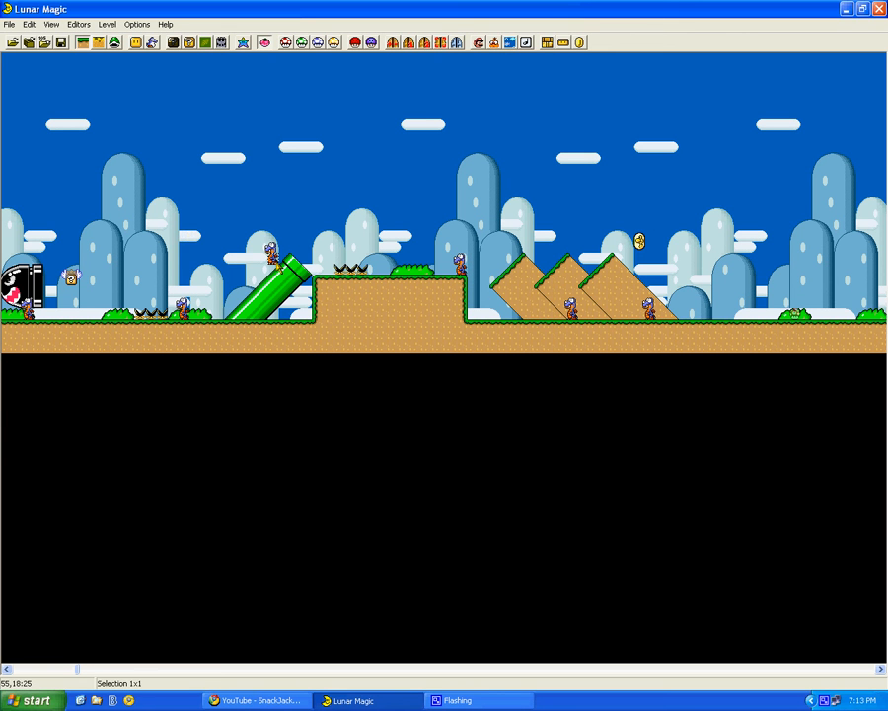
pyautogui.click(115, 44)
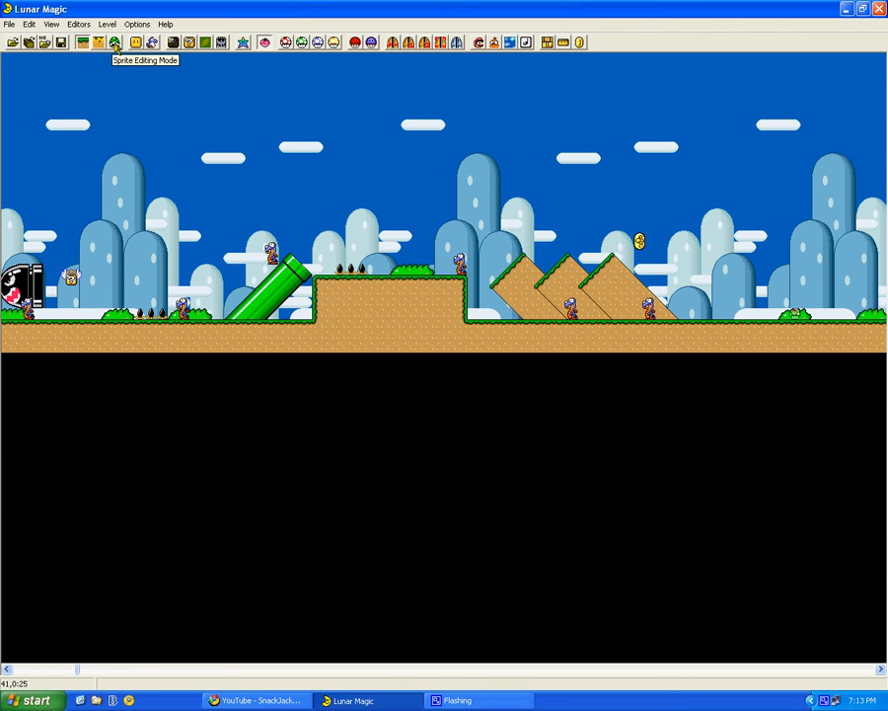
pyautogui.click(115, 43)
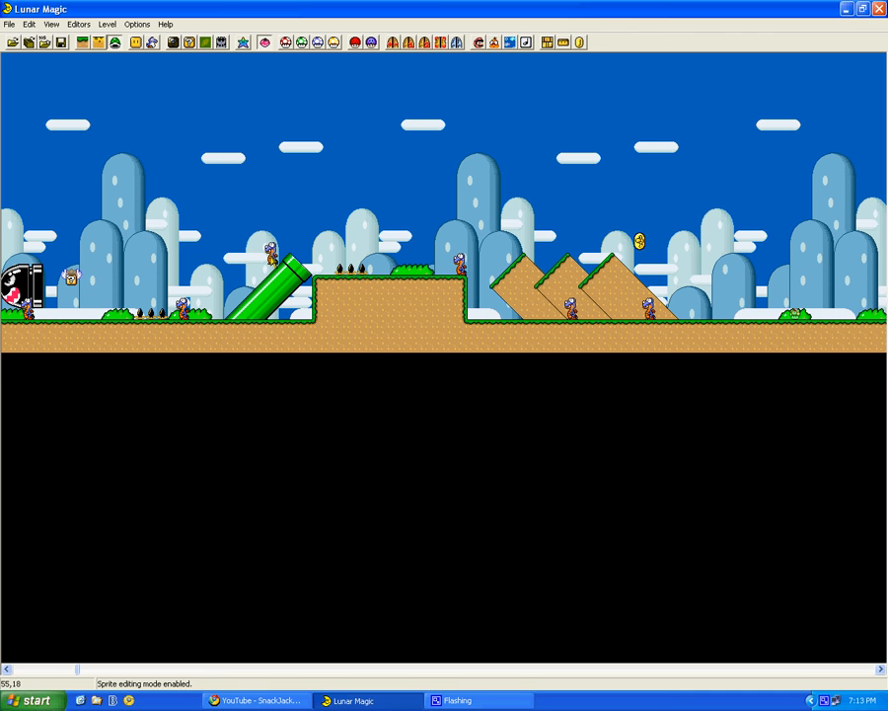
# Try moving the dinosaur sprite above the diagonal pipe and the Banzai Bill, returning each to its original position
pyautogui.moveTo(271, 251); pyautogui.dragTo(282, 229)
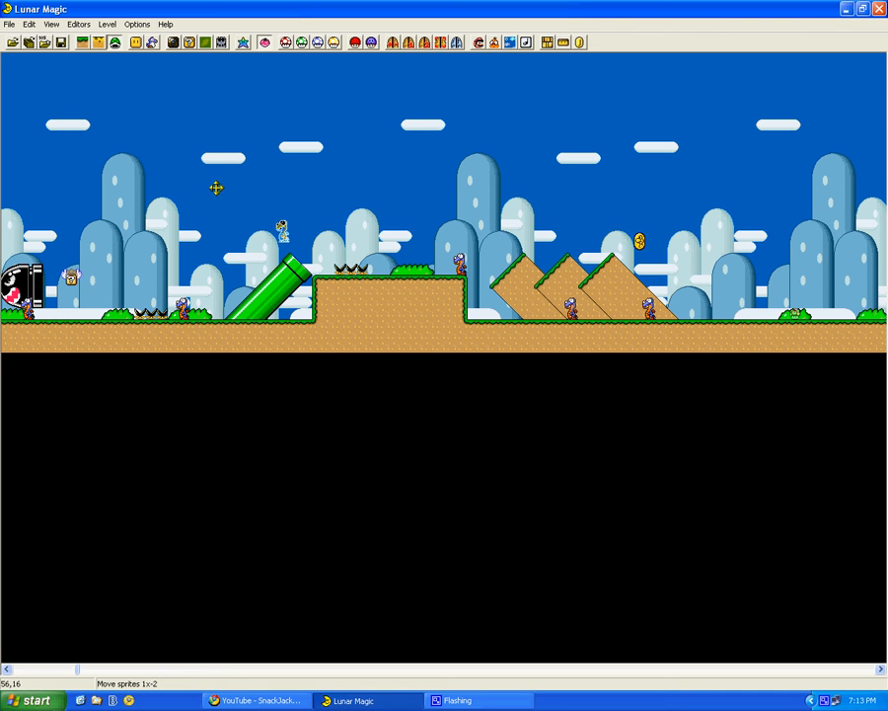
pyautogui.hotkey('ctrl', 'z')
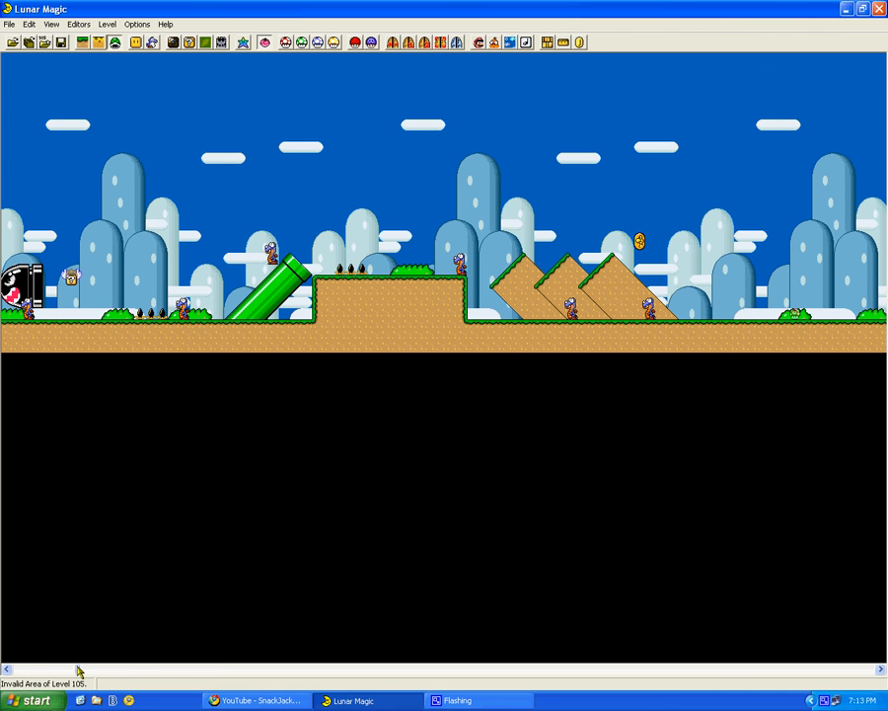
pyautogui.moveTo(78, 668); pyautogui.dragTo(49, 668)
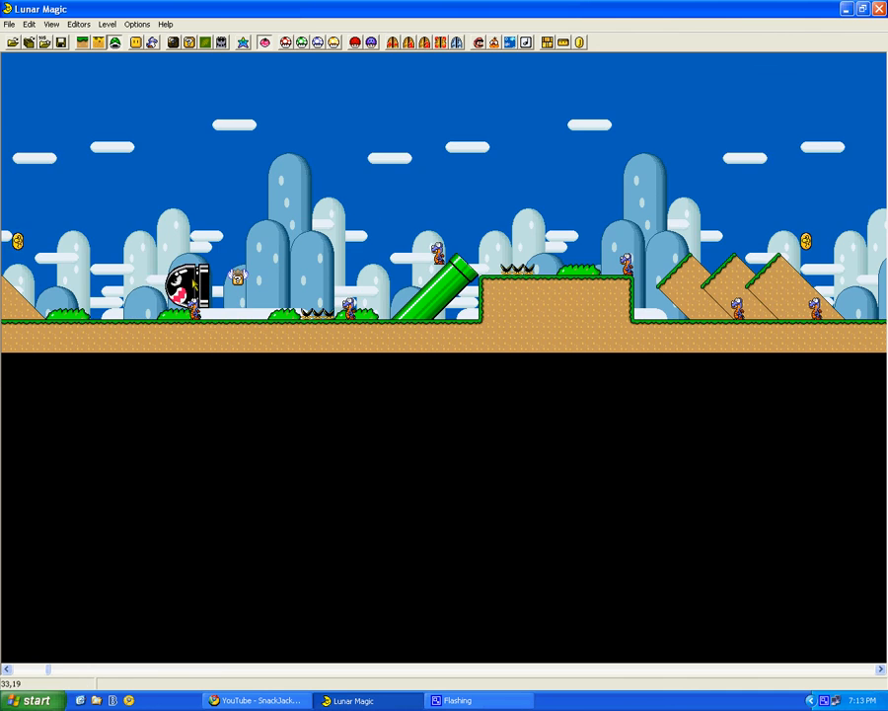
pyautogui.moveTo(194, 287); pyautogui.dragTo(163, 290)
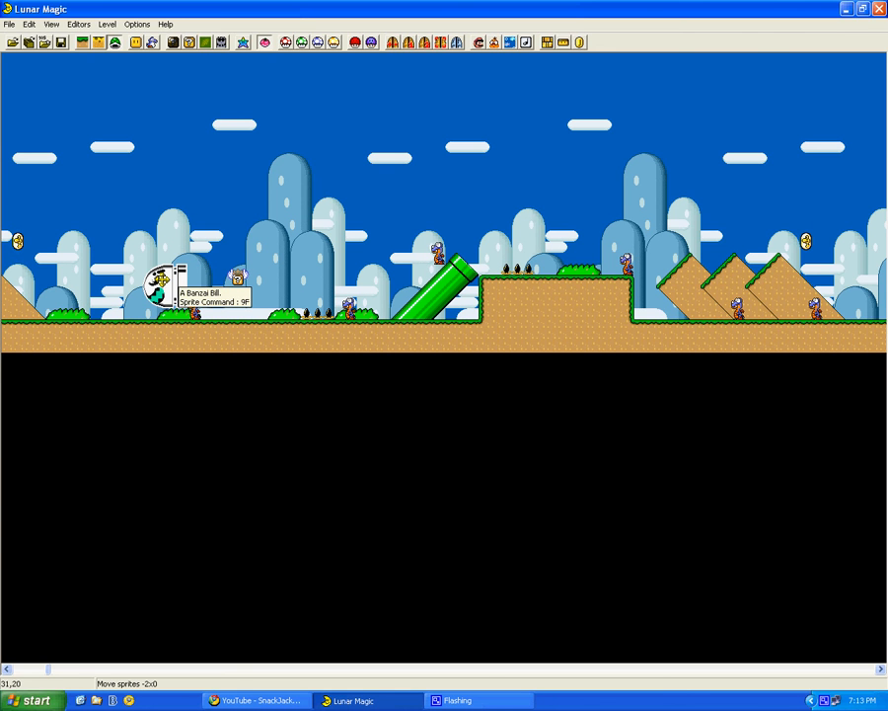
pyautogui.click(165, 226)
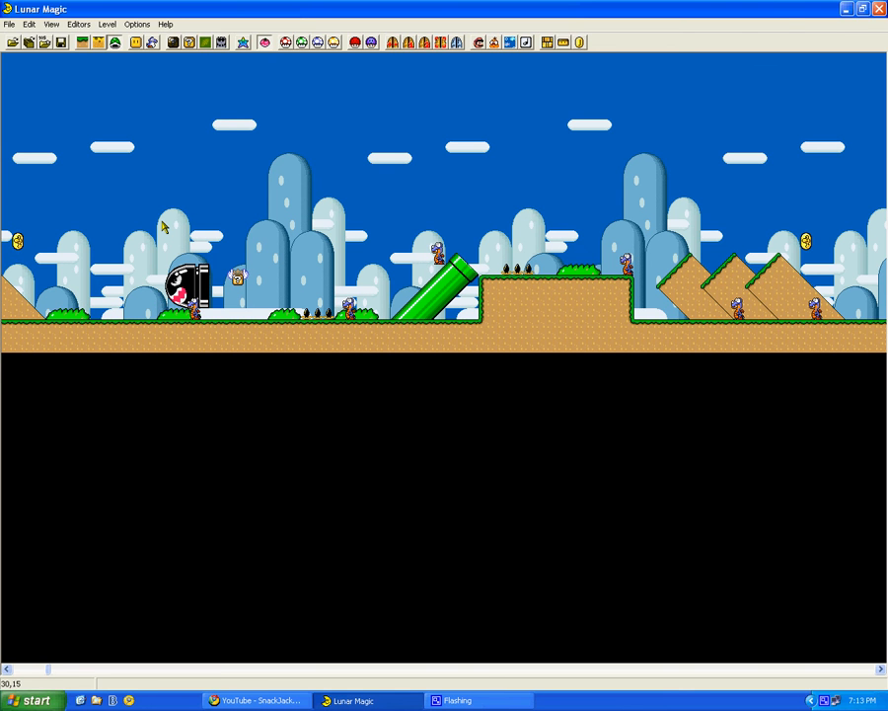
# Open the Add Sprites window with the Standard Sprites category
pyautogui.click(6, 669)
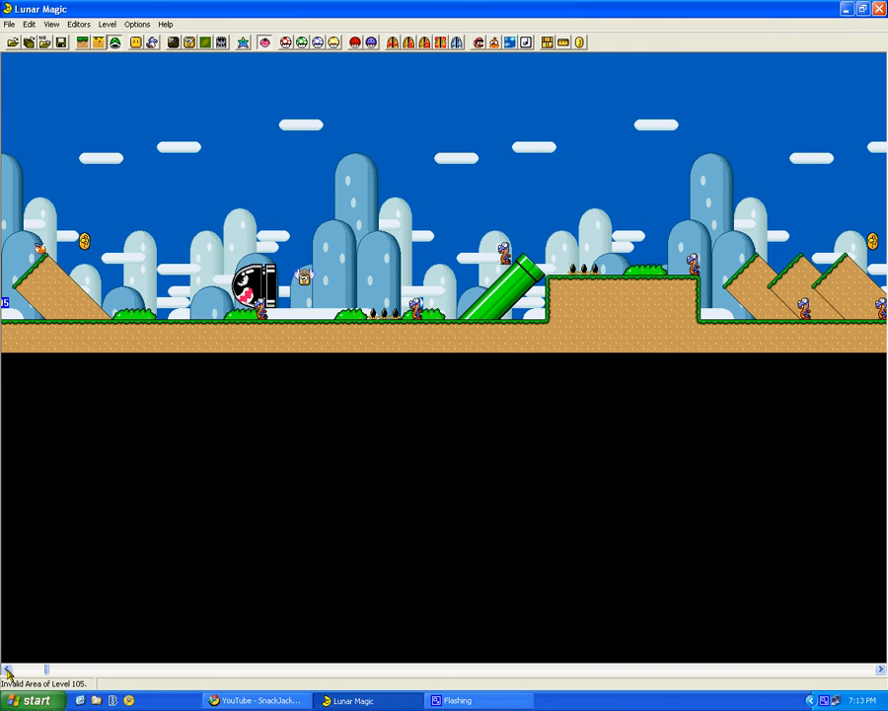
pyautogui.click(6, 669)
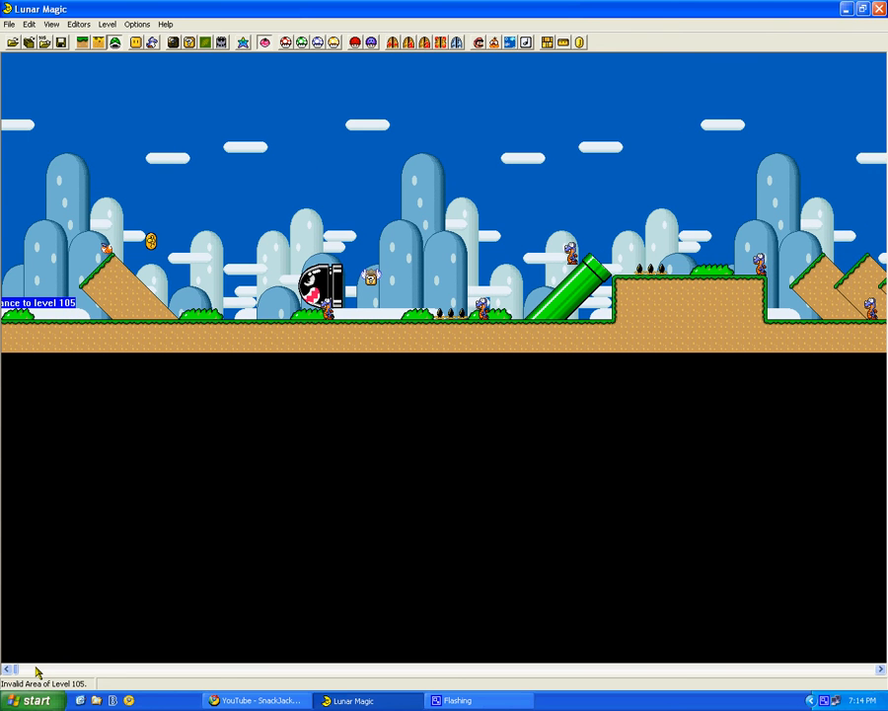
pyautogui.click(37, 672)
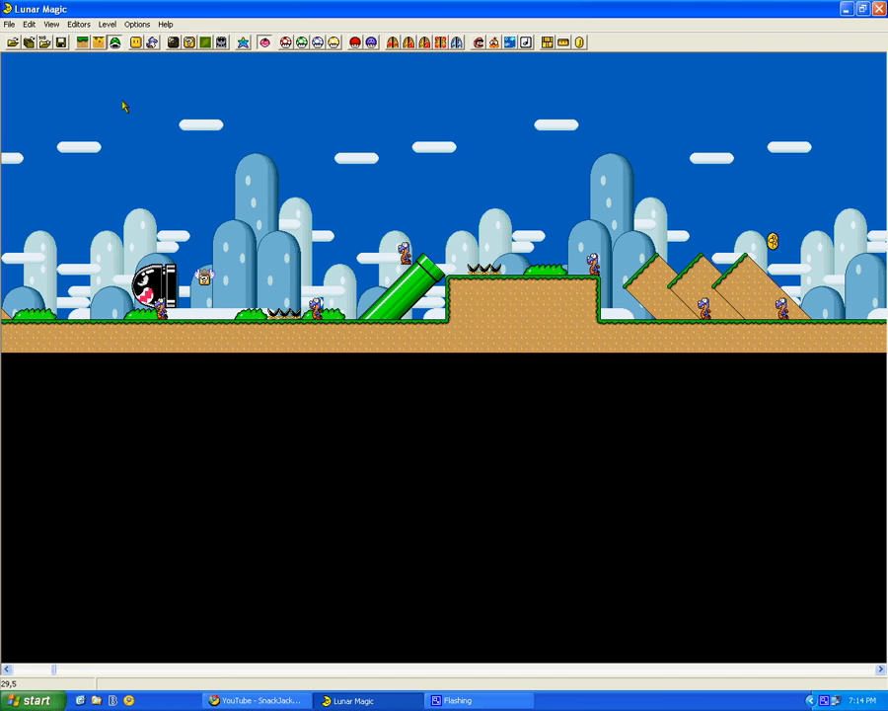
pyautogui.click(153, 43)
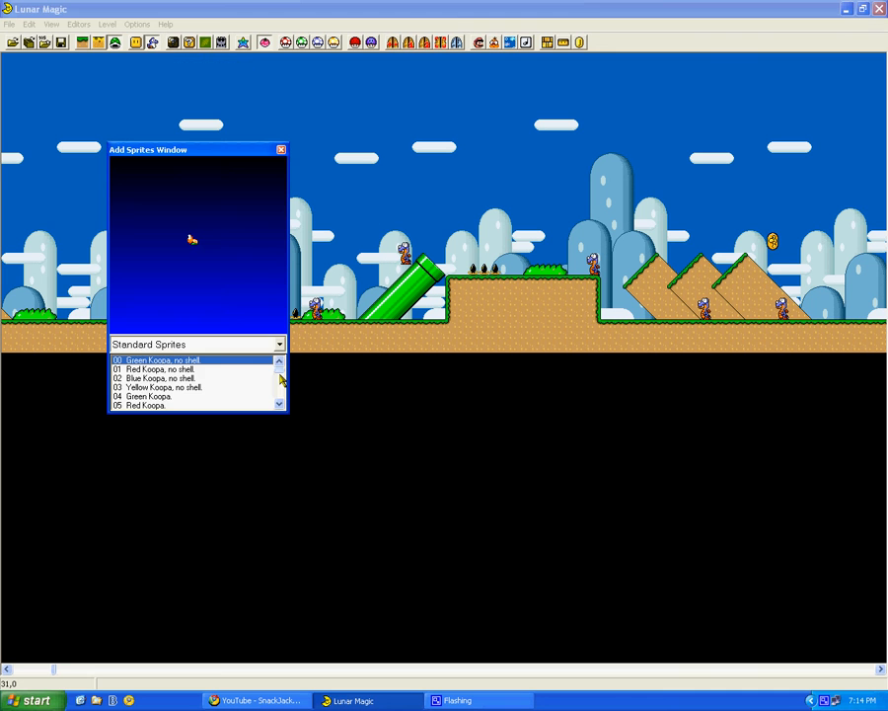
# Preview the standard sprites one by one, from the shell-less Koopas through the Parakoopas to the Bullet Bill
pyautogui.click(175, 368)
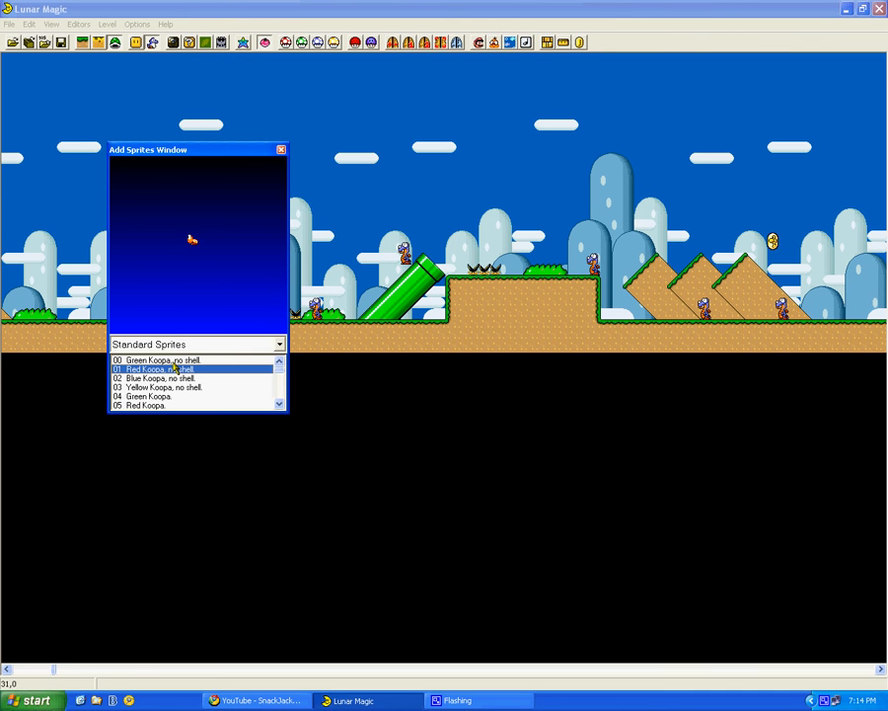
pyautogui.scroll(-1, 177, 370)
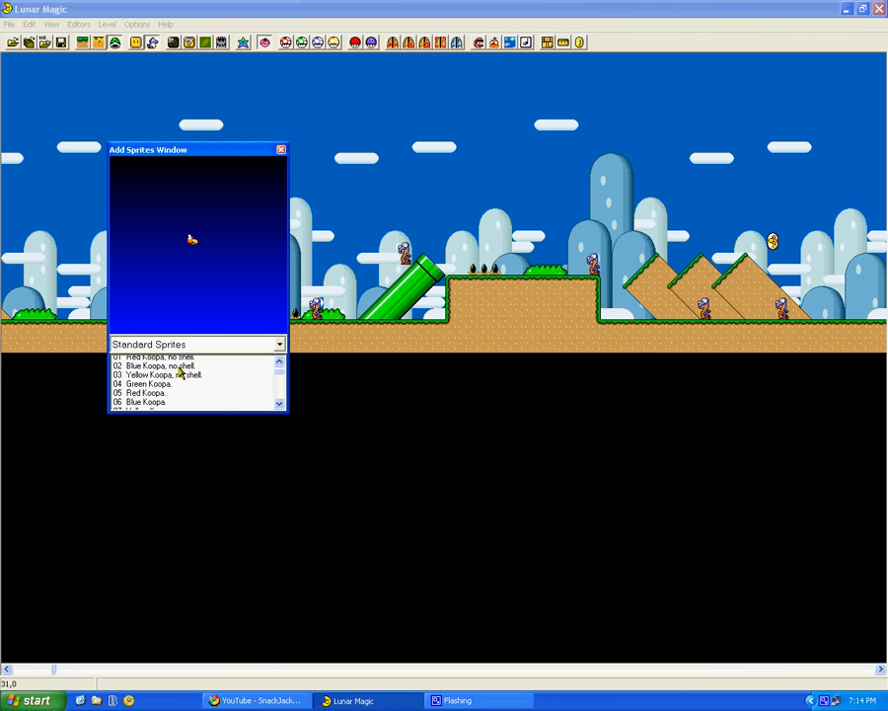
pyautogui.scroll(1, 180, 371)
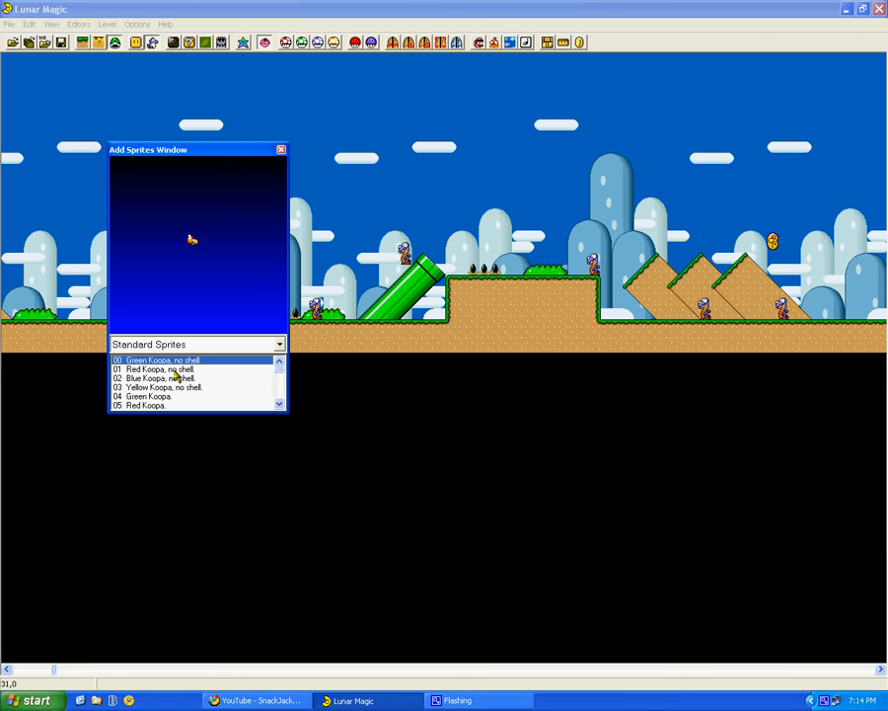
pyautogui.click(174, 378)
pyautogui.press('Down')
pyautogui.press('Down')
pyautogui.press('Down')
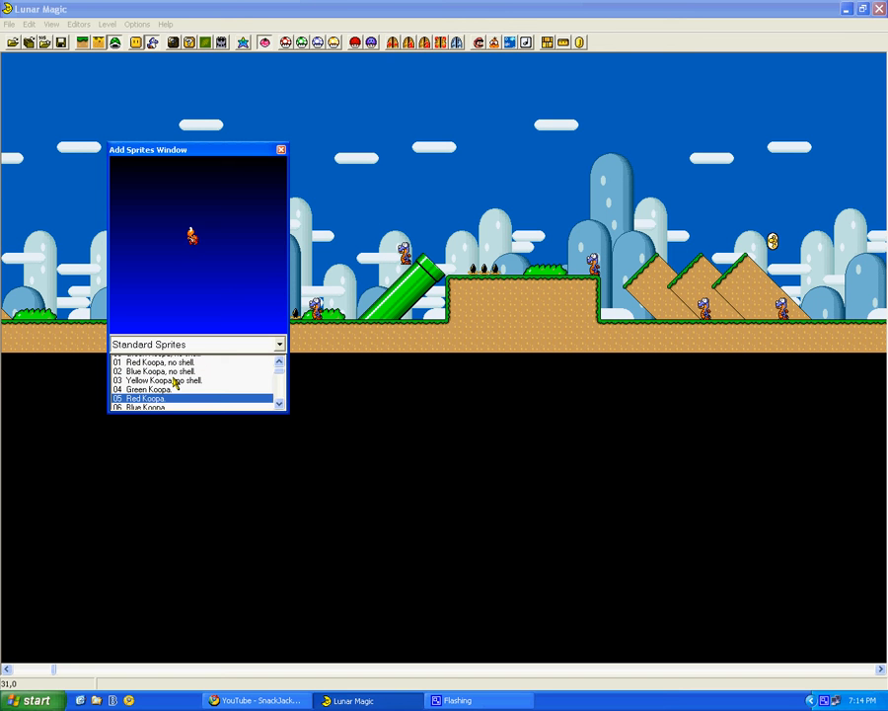
pyautogui.press('Down')
pyautogui.press('Down')
pyautogui.press('Down')
pyautogui.press('Down')
pyautogui.press('Down')
pyautogui.press('Down')
pyautogui.press('Down')
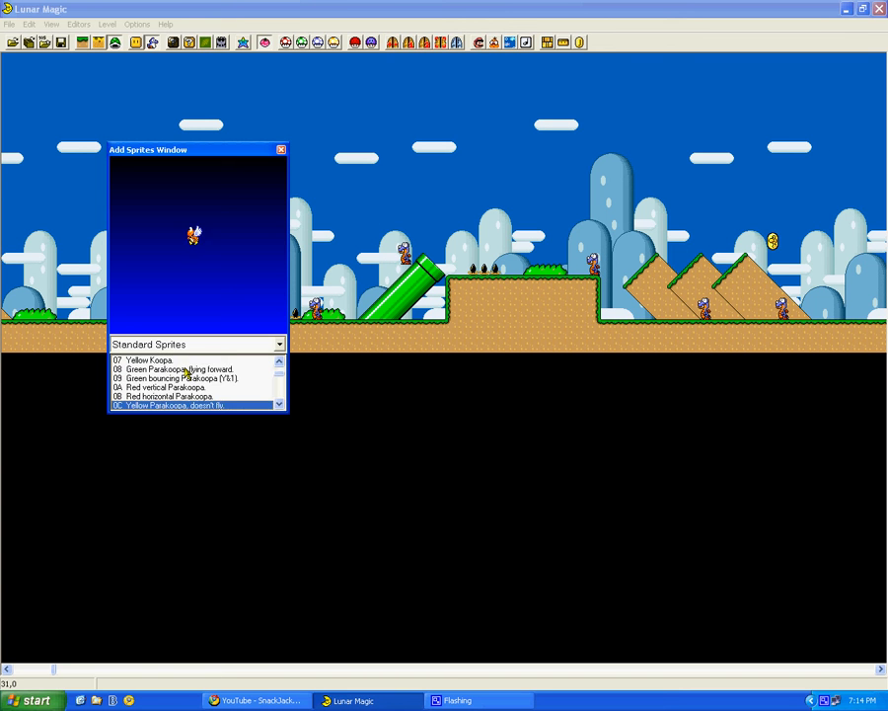
pyautogui.press('Down')
pyautogui.press('Down')
pyautogui.press('Down')
pyautogui.press('Down')
pyautogui.press('Down')
pyautogui.press('Down')
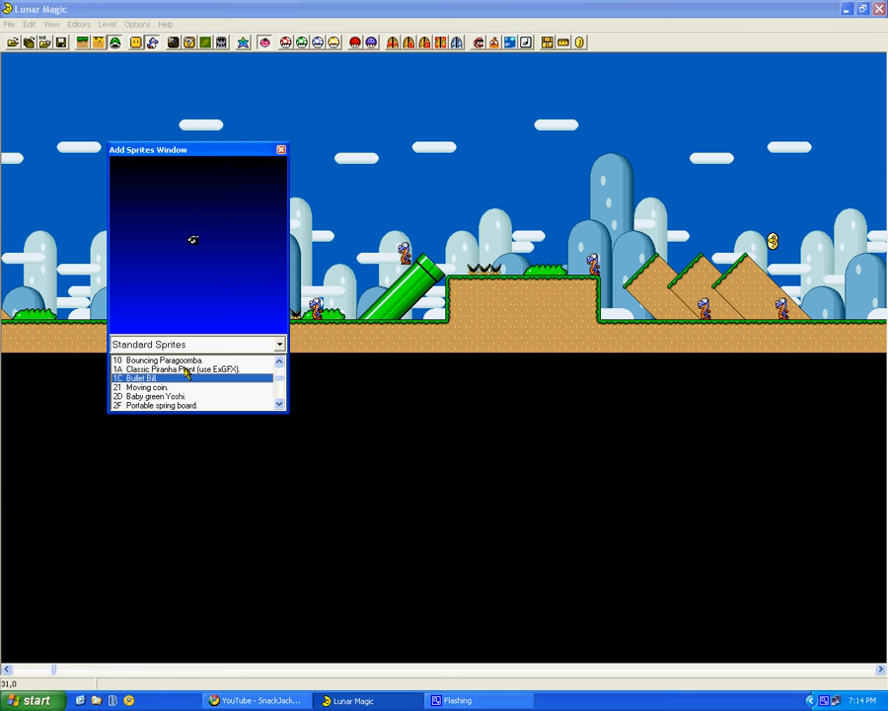
# Go back to the Keyhole sprite and preview the entries from there to Classic Piranha Plant (use ExGFX)
pyautogui.scroll(1, 185, 370)
pyautogui.click(185, 370)
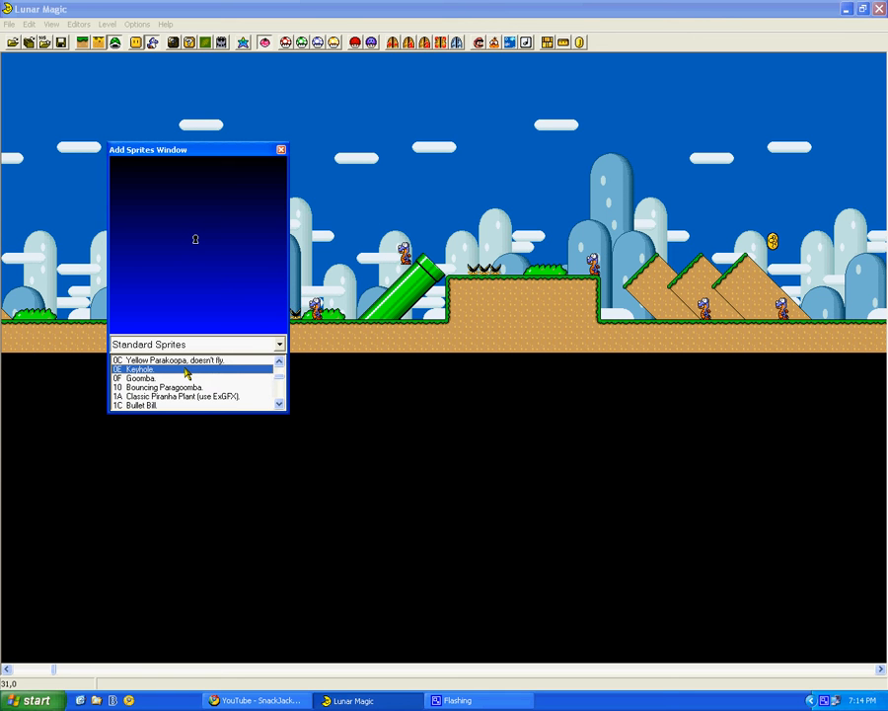
pyautogui.press('Down')
pyautogui.press('Down')
pyautogui.press('Down')
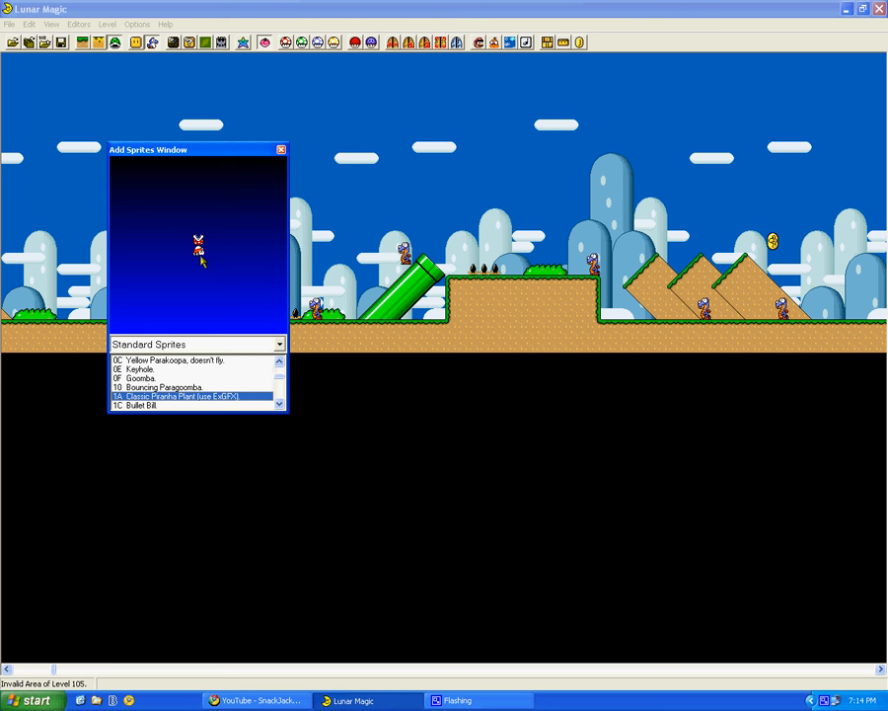
# Browse the remaining standard sprites, previewing the horizontal and vertical turn block bridge and the fire-spitting Jumping Piranha Plant
pyautogui.moveTo(200, 259)
pyautogui.click(280, 404)
pyautogui.click(279, 405)
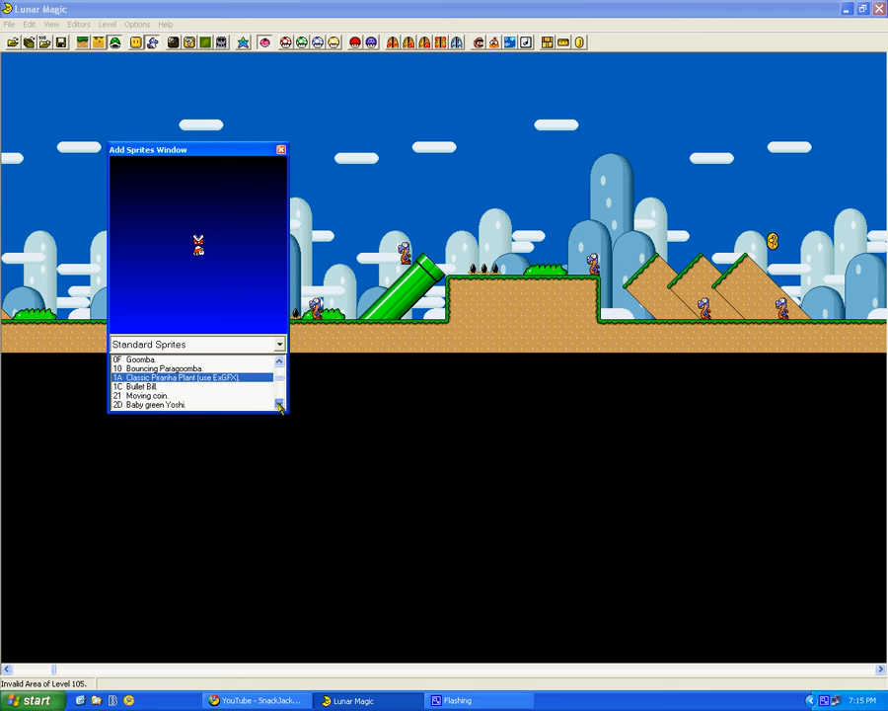
pyautogui.click(280, 405)
pyautogui.click(279, 405)
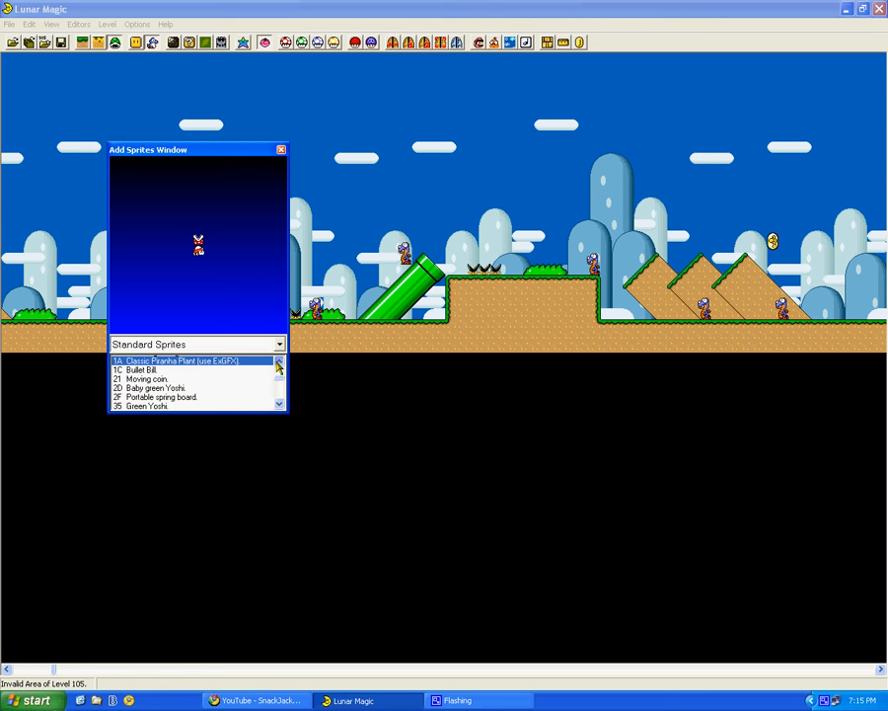
pyautogui.click(279, 361)
pyautogui.click(279, 404)
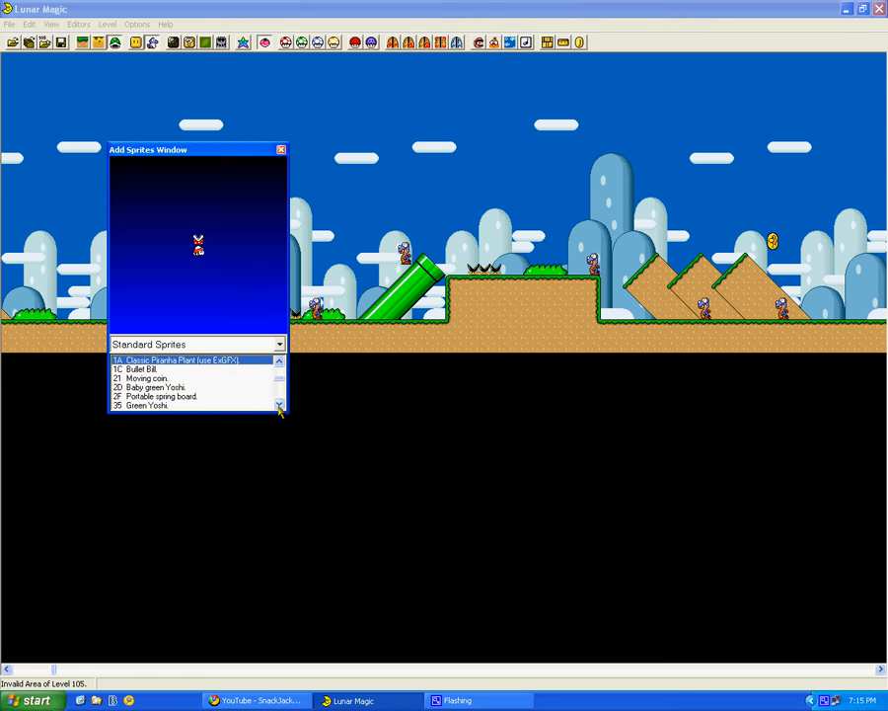
pyautogui.click(279, 405)
pyautogui.click(279, 405)
pyautogui.click(279, 404)
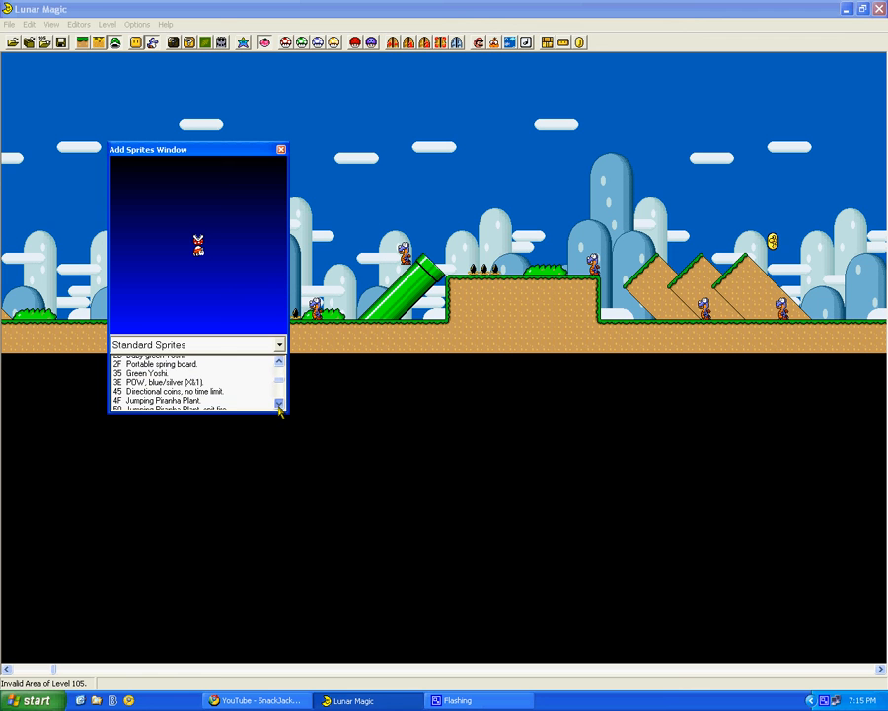
pyautogui.click(280, 404)
pyautogui.click(279, 405)
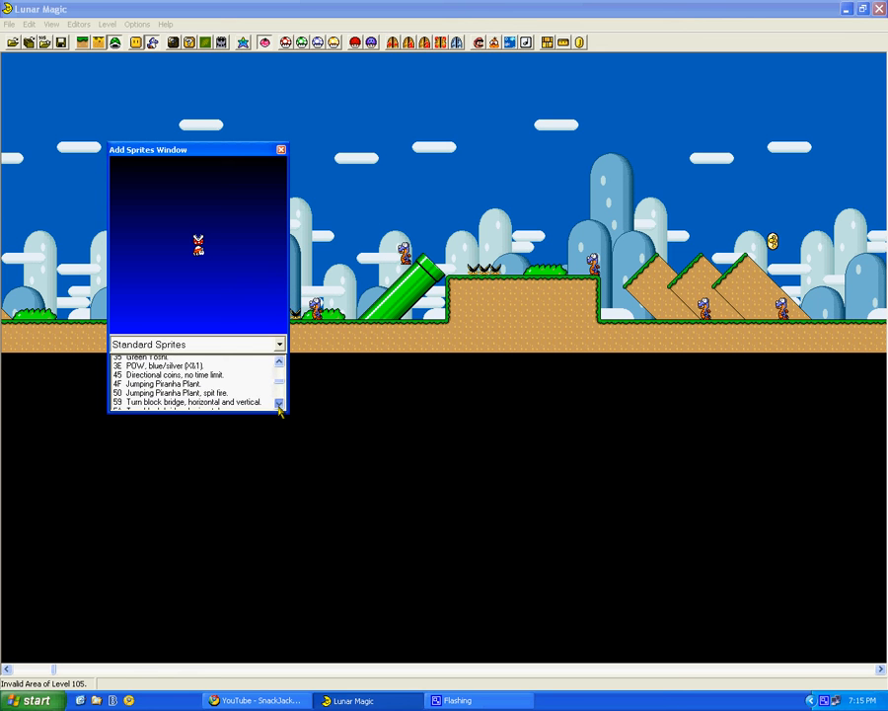
pyautogui.click(280, 405)
pyautogui.click(279, 405)
pyautogui.click(190, 376)
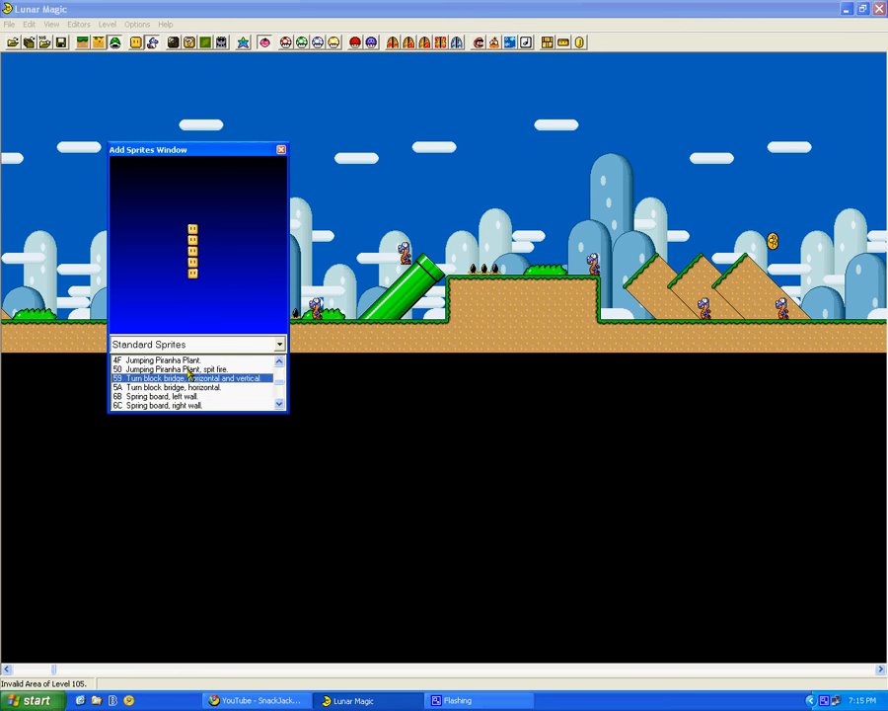
pyautogui.click(189, 369)
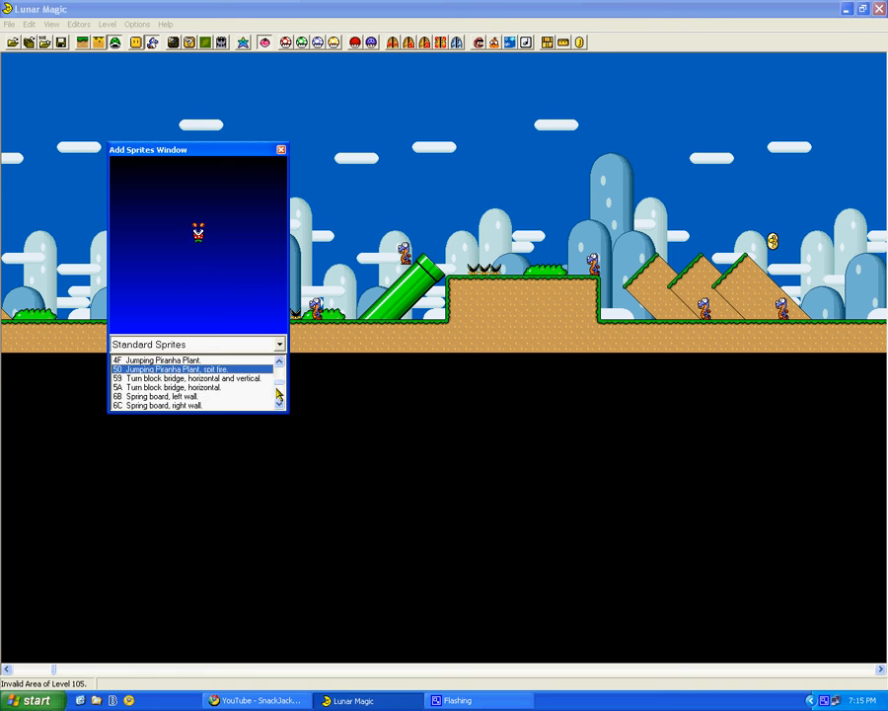
pyautogui.click(278, 395)
# Look through the sprite categories, including Special Commands and Generators, and settle on Tileset Specific Sprites
pyautogui.click(265, 344)
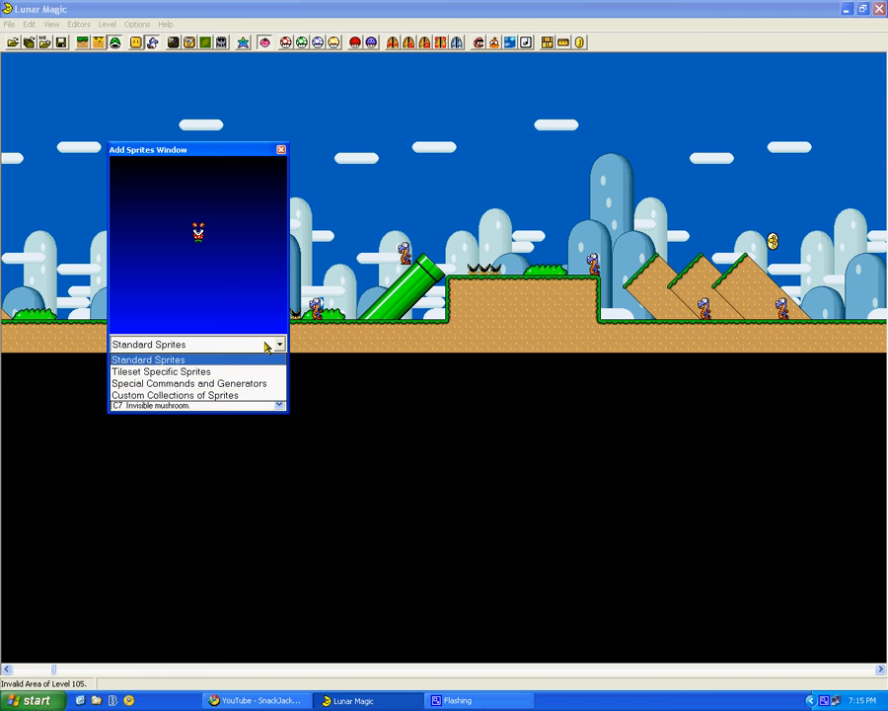
pyautogui.click(177, 374)
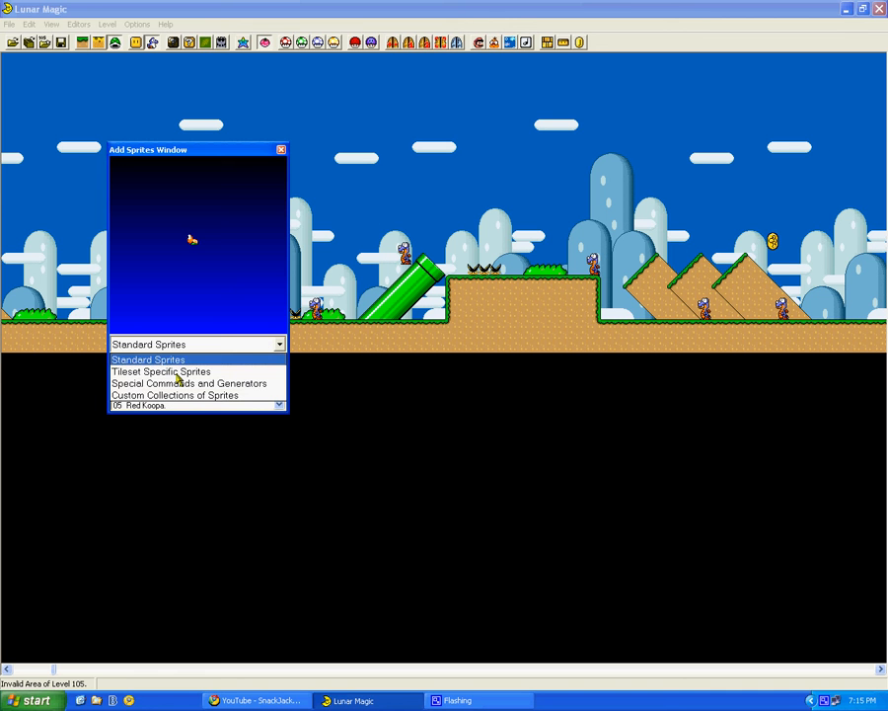
pyautogui.click(179, 383)
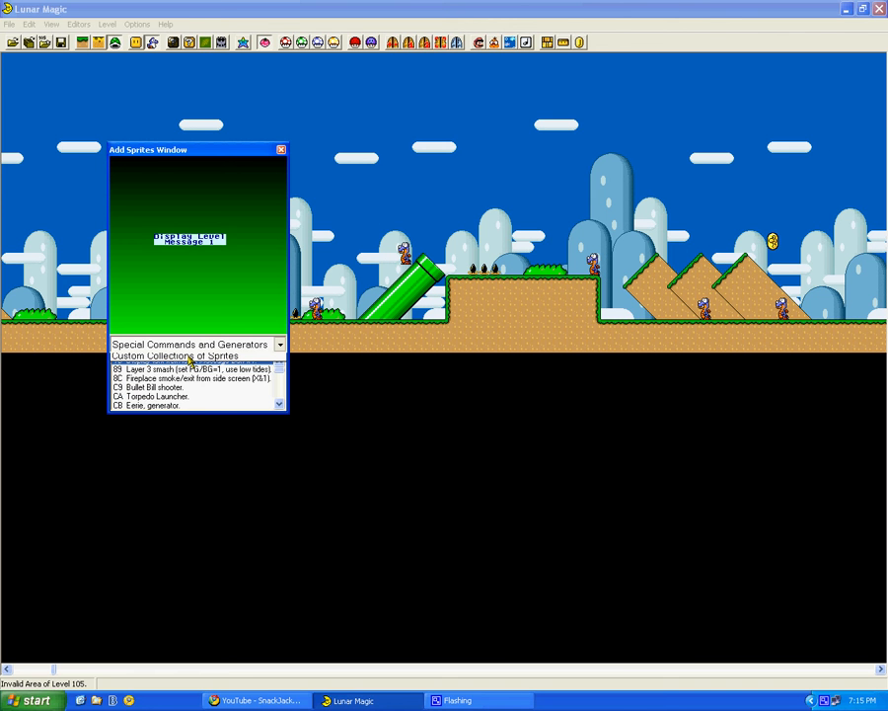
pyautogui.click(189, 363)
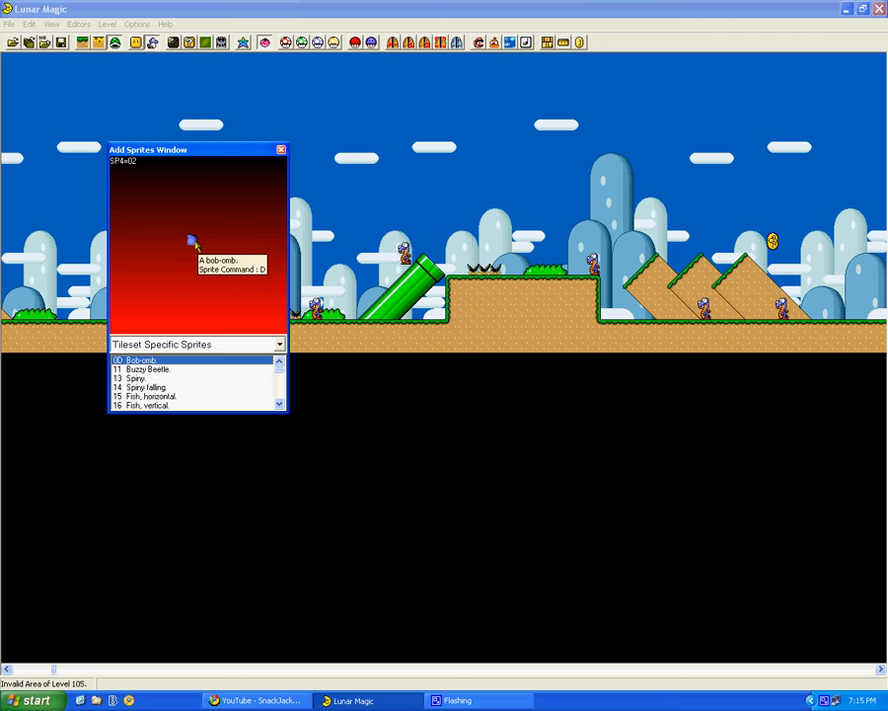
# Preview the Spiny, Spiny falling and vertical Fish sprites among the tileset specific sprites
pyautogui.click(139, 378)
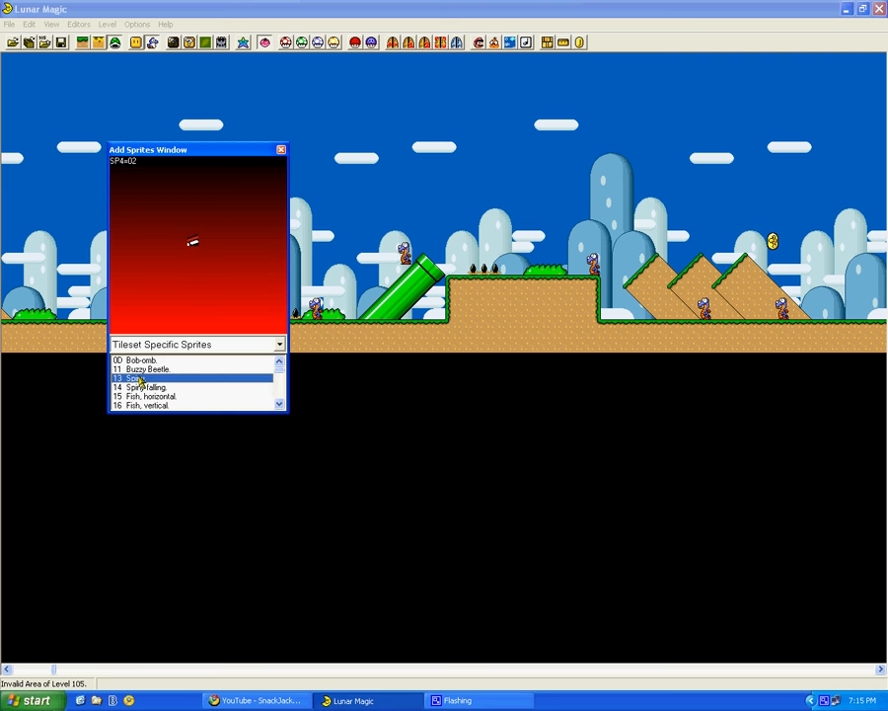
pyautogui.click(138, 388)
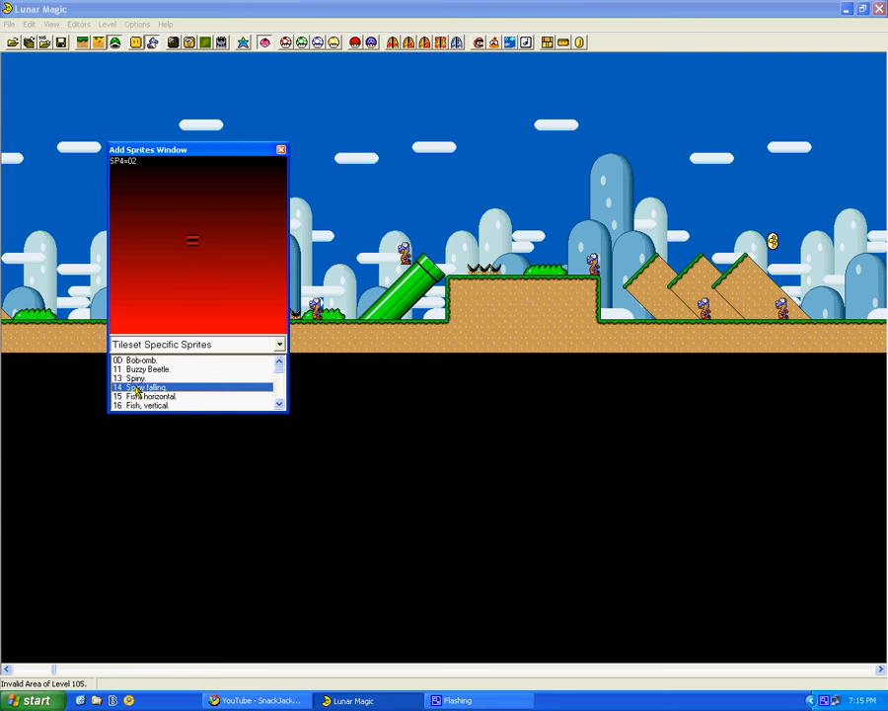
pyautogui.click(225, 406)
pyautogui.scroll(-2, 284, 378)
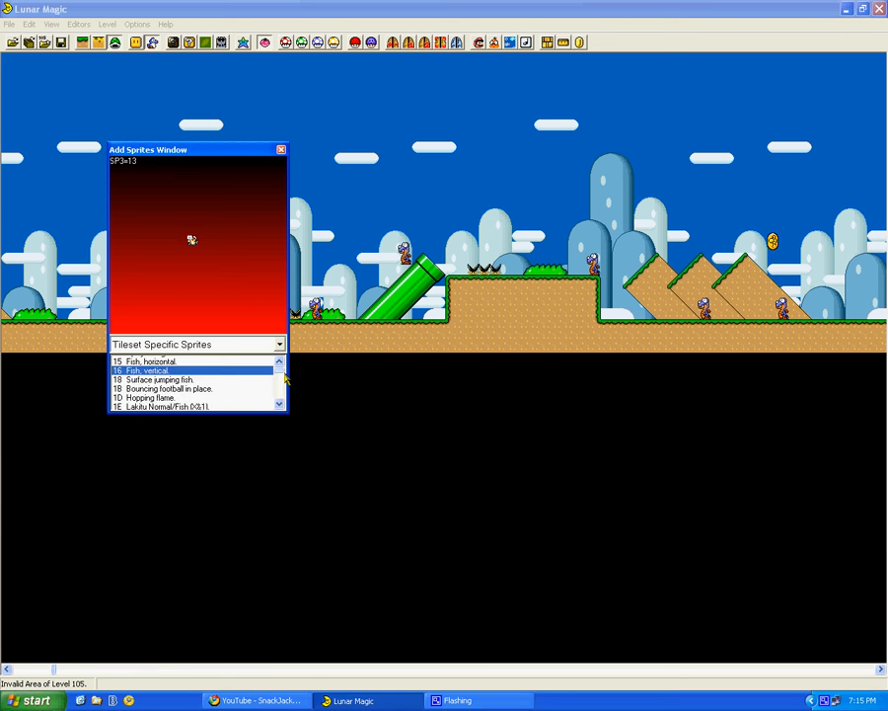
# Find the line-guided Grinder among the tileset specific sprites and preview it with its required GFX file
pyautogui.scroll(-15, 284, 379)
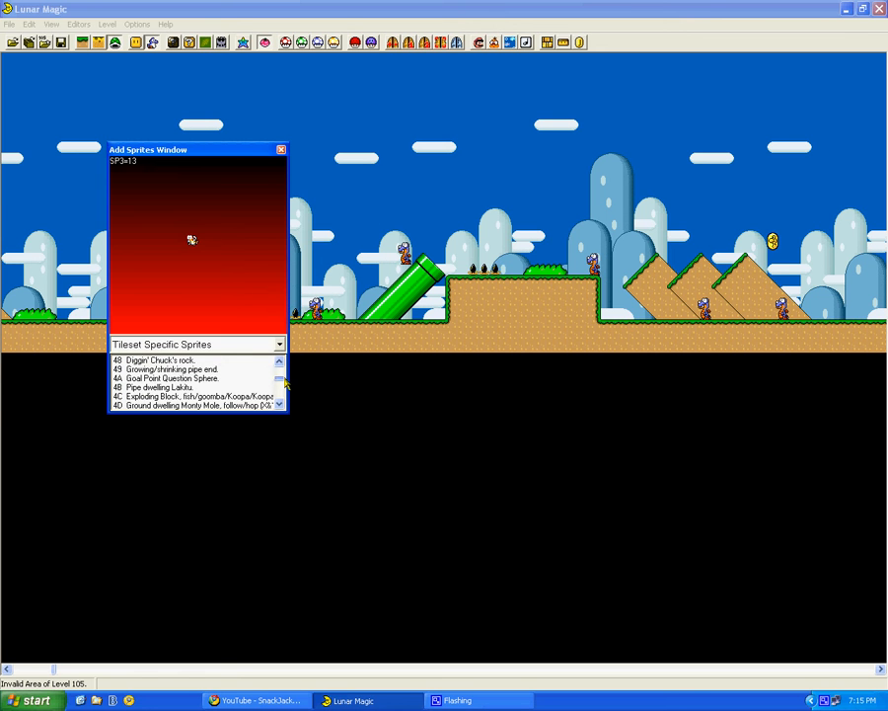
pyautogui.click(279, 405)
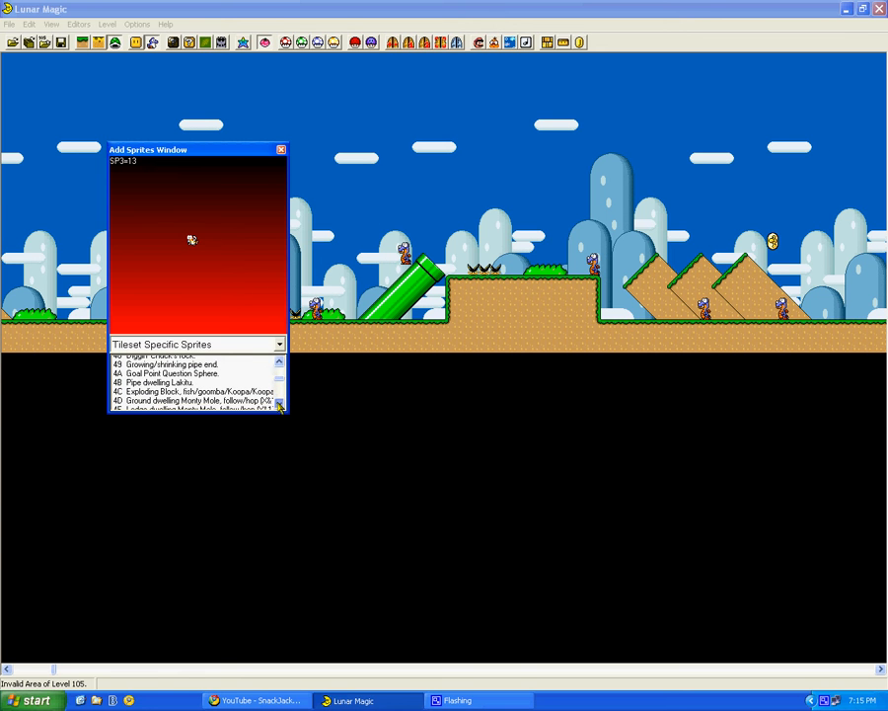
pyautogui.click(279, 405)
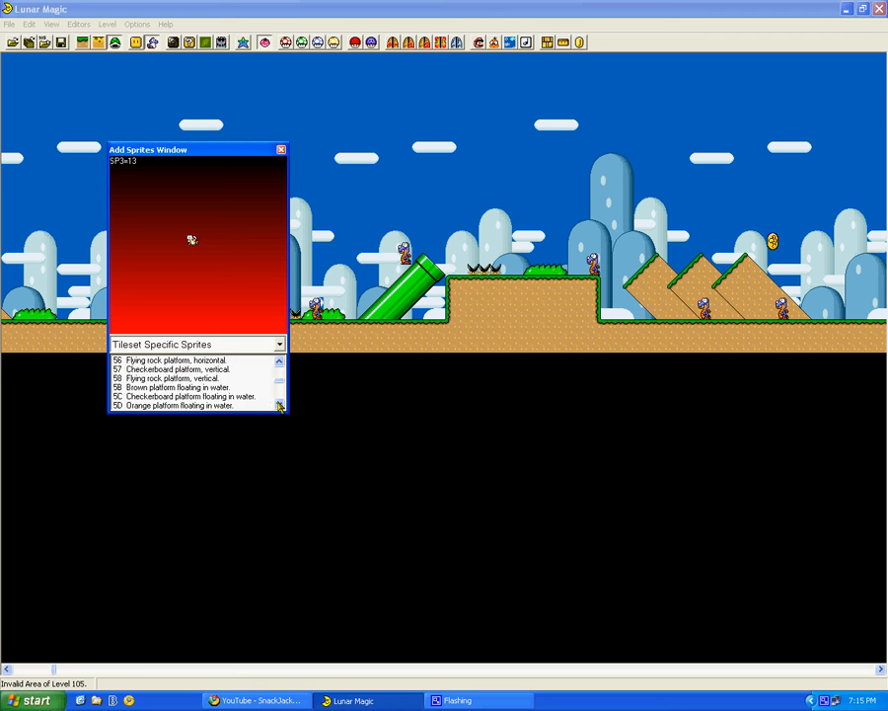
pyautogui.click(280, 404)
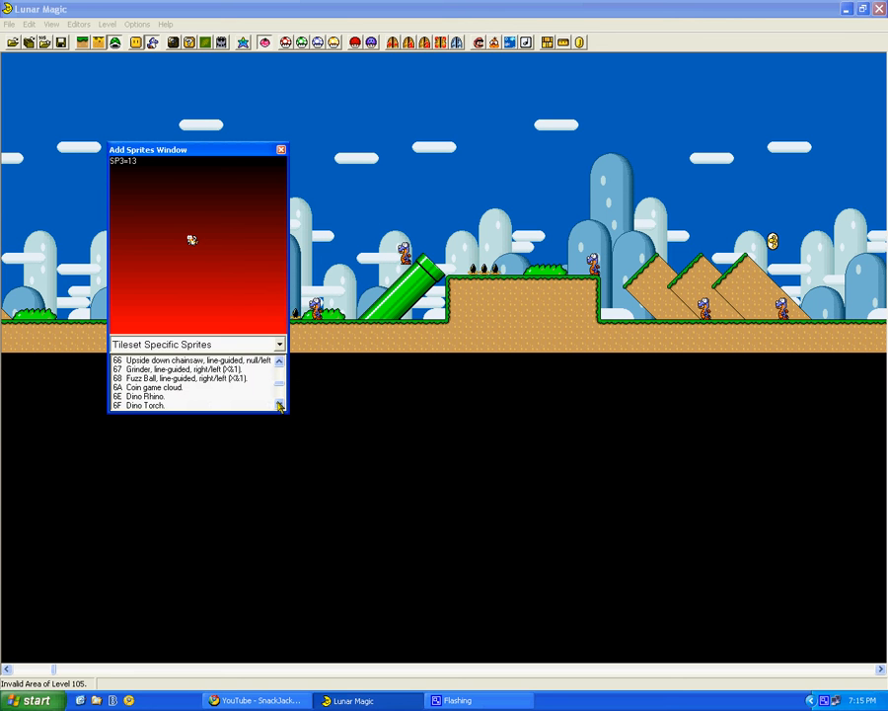
pyautogui.click(237, 370)
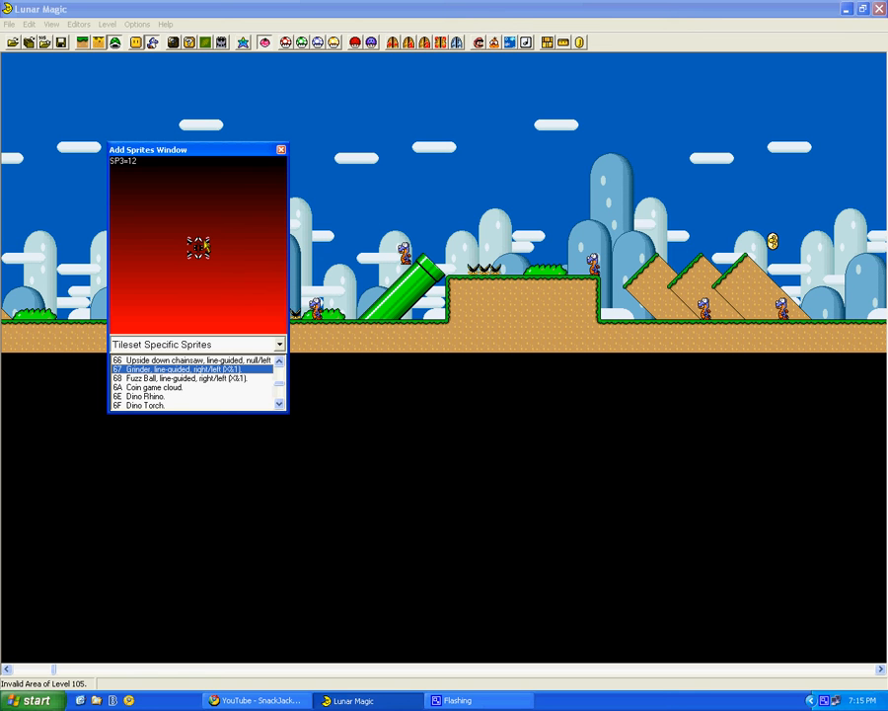
pyautogui.moveTo(200, 256)
# Open the Super GFX Bypass settings, declining the expansion of the ROM to 1 meg
pyautogui.click(355, 45)
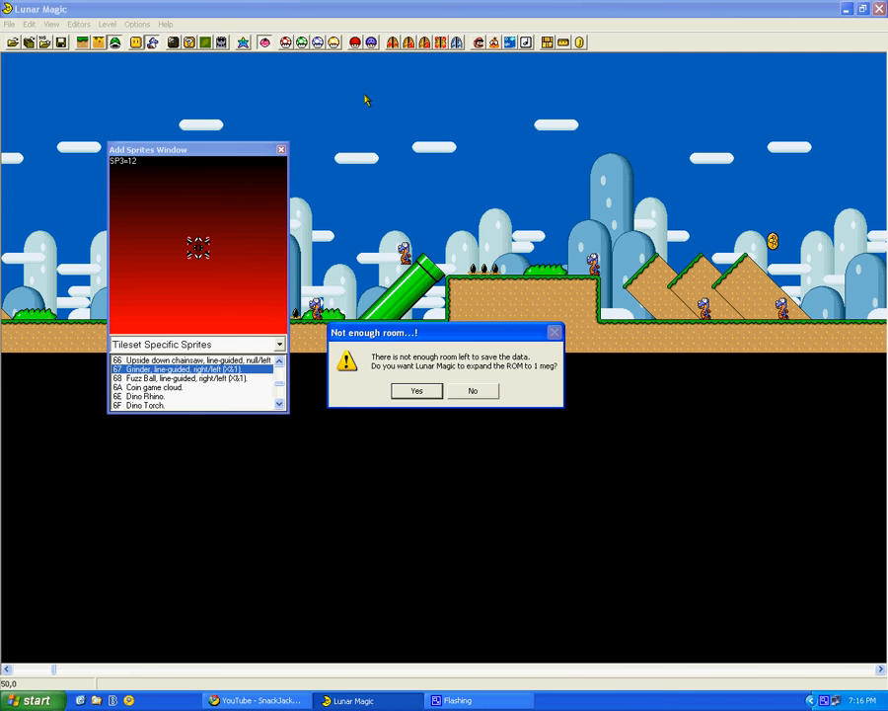
pyautogui.click(455, 394)
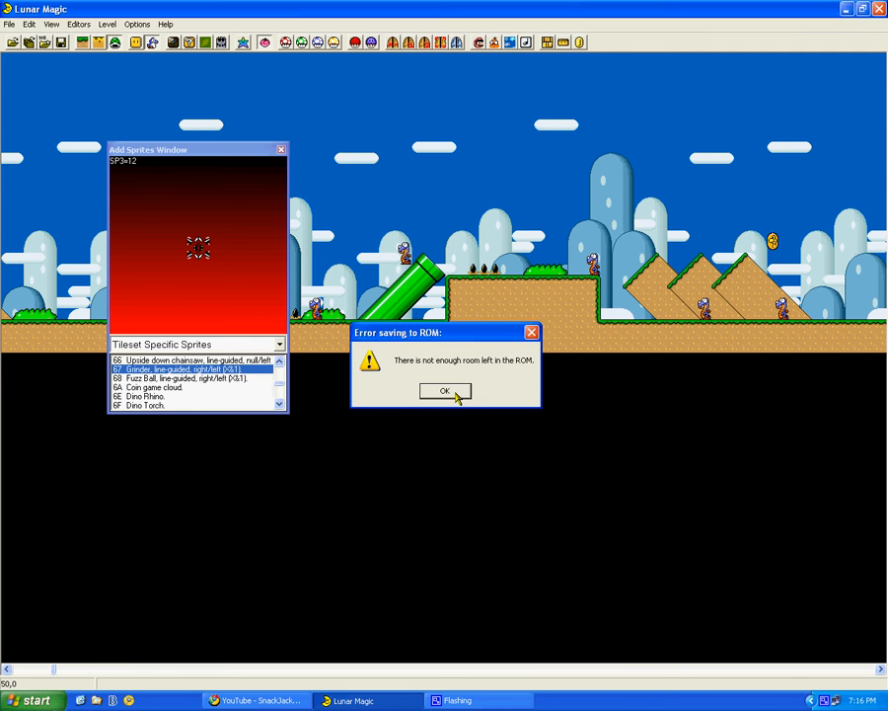
pyautogui.click(445, 391)
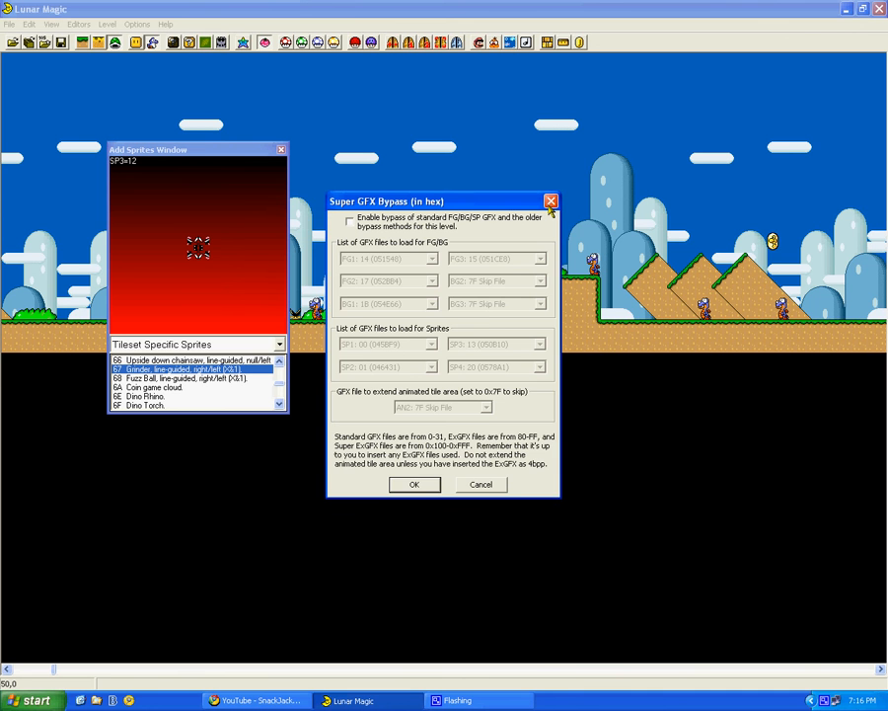
# Enable the Super GFX Bypass for this level and set the SP3 sprite graphics file to 12
pyautogui.moveTo(493, 208); pyautogui.dragTo(484, 128)
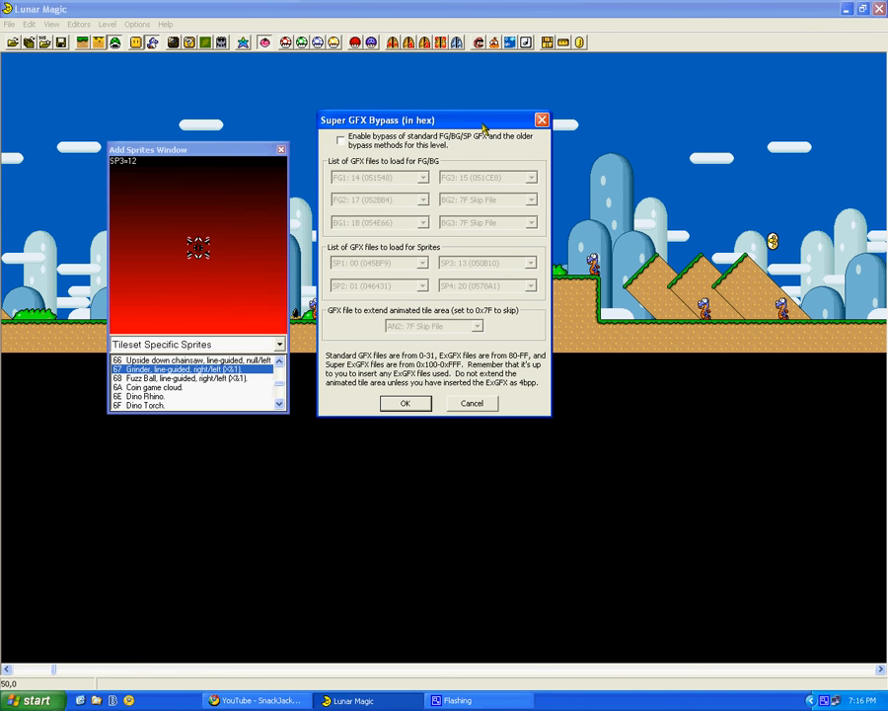
pyautogui.click(340, 140)
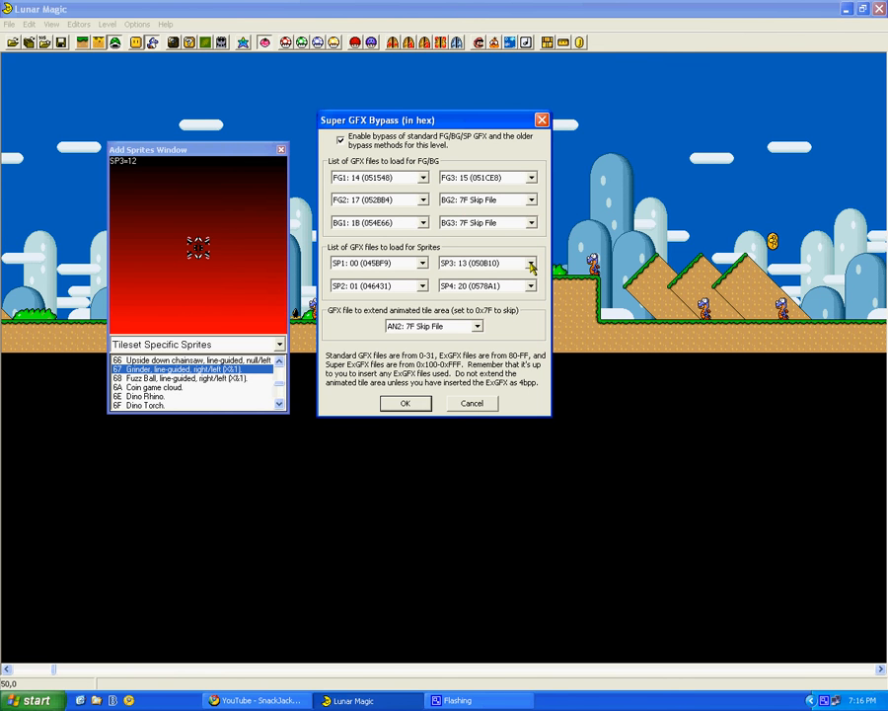
pyautogui.click(530, 263)
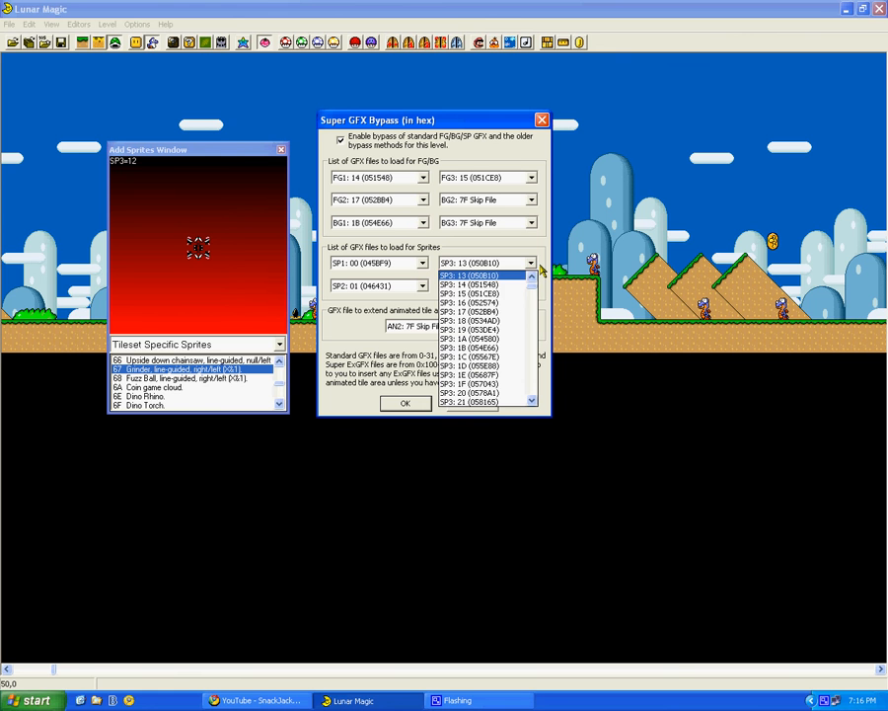
pyautogui.scroll(1, 541, 269)
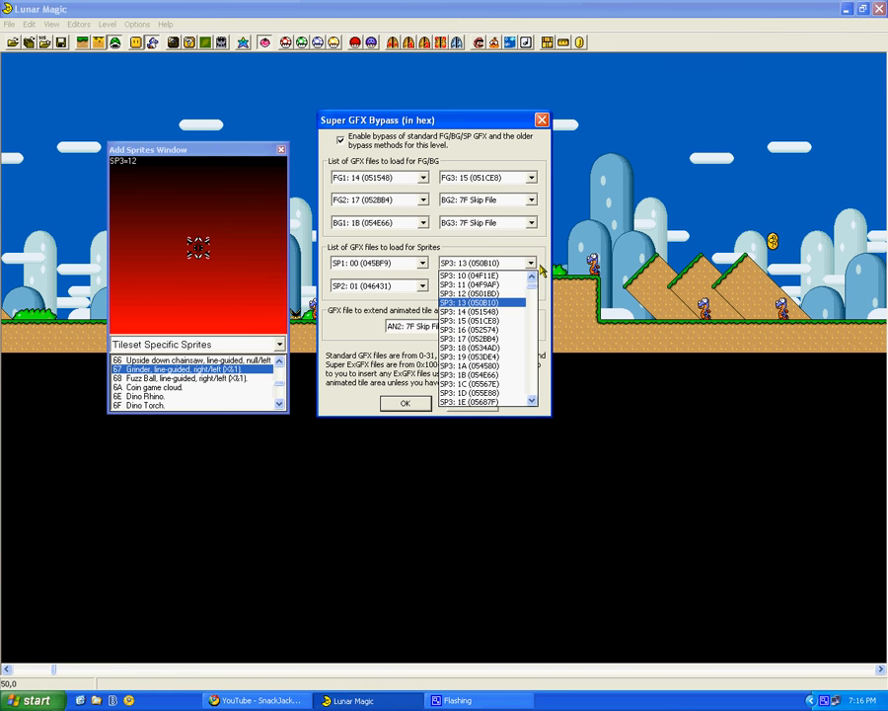
pyautogui.click(483, 293)
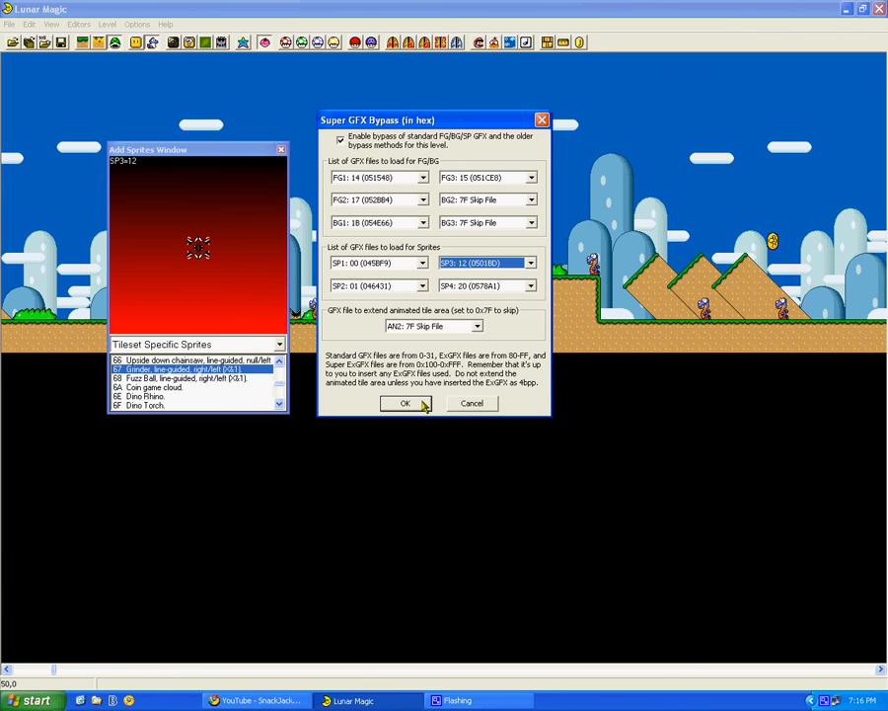
pyautogui.click(404, 403)
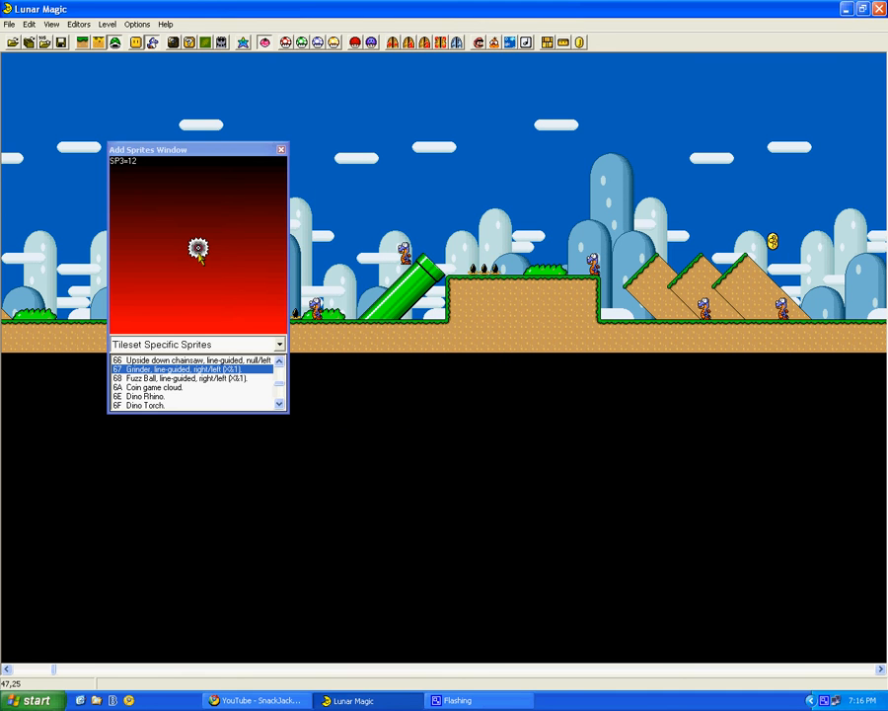
# Recheck the Grinder in the sprite preview, and close the Add Sprites window with the level's goal area in view
pyautogui.click(199, 256)
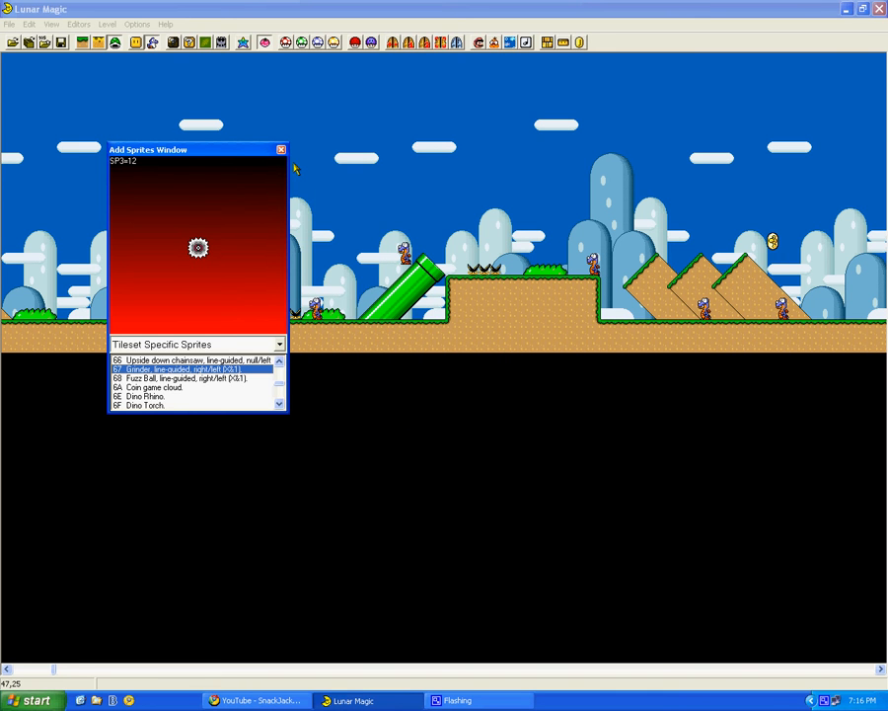
pyautogui.moveTo(237, 149); pyautogui.dragTo(380, 164)
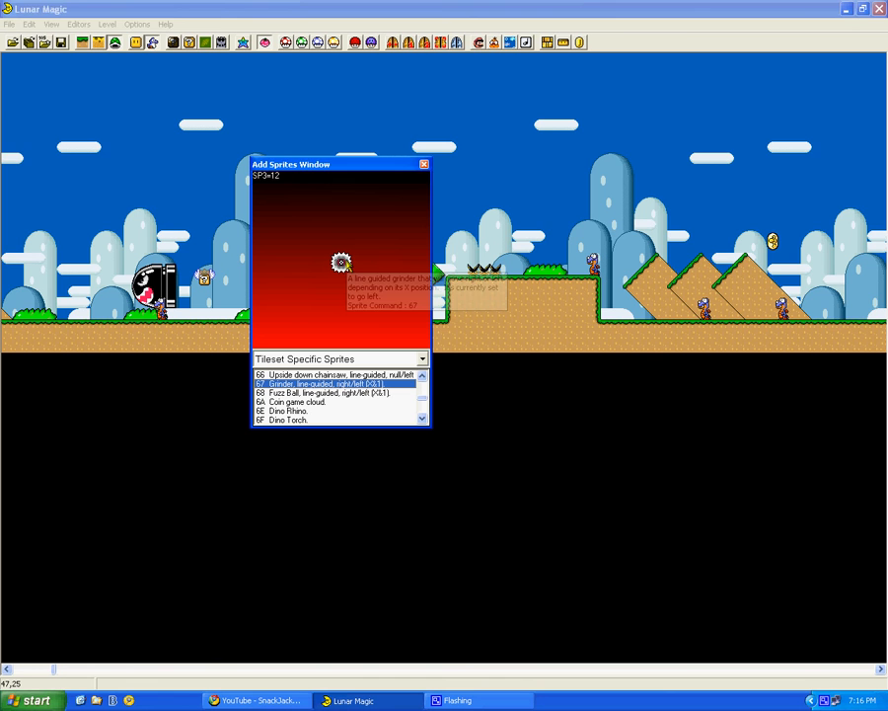
pyautogui.moveTo(54, 670); pyautogui.dragTo(431, 658)
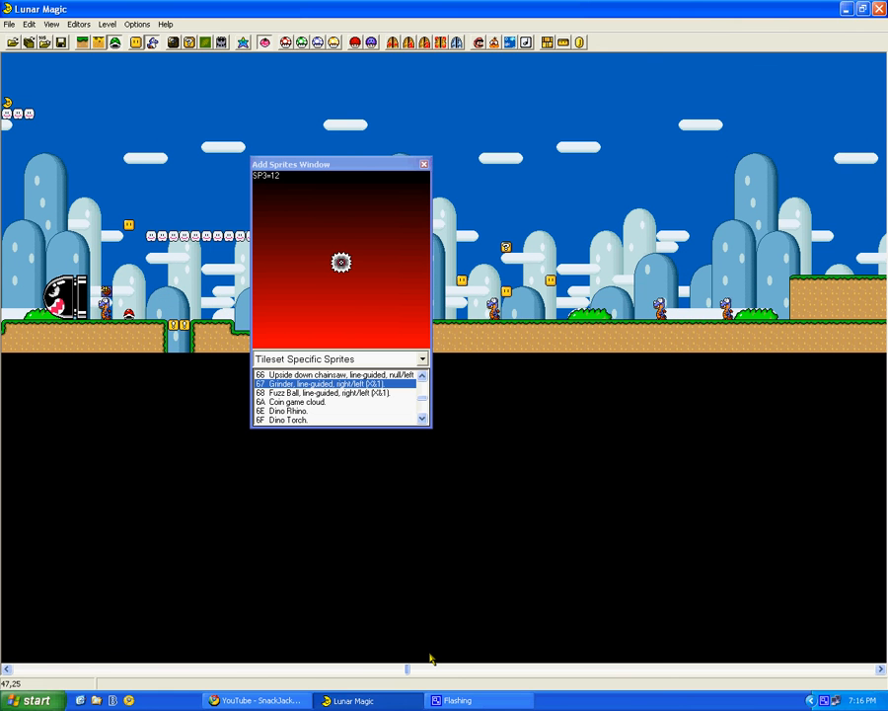
pyautogui.click(436, 669)
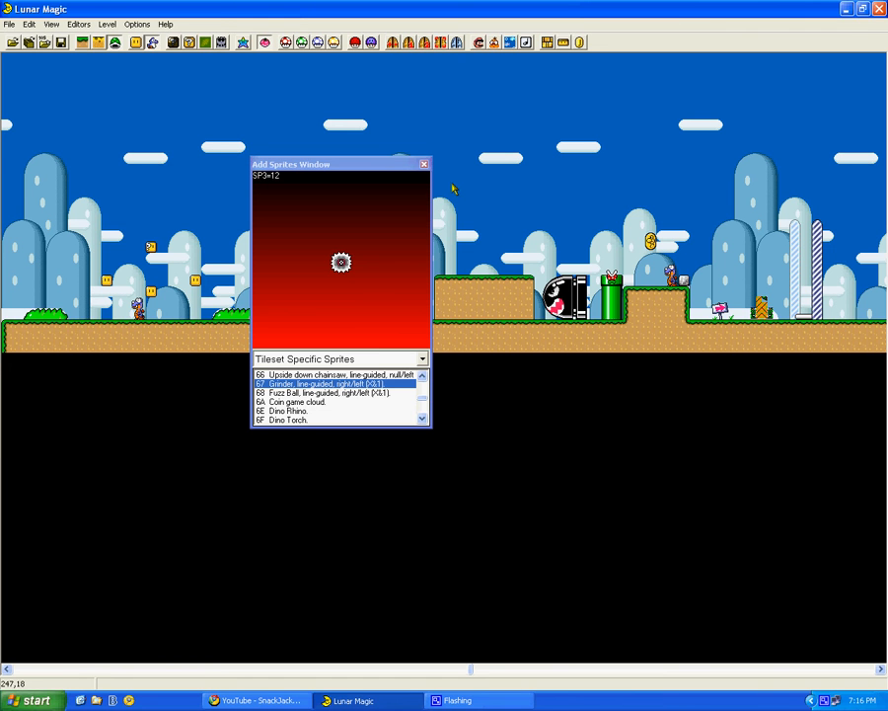
pyautogui.click(424, 165)
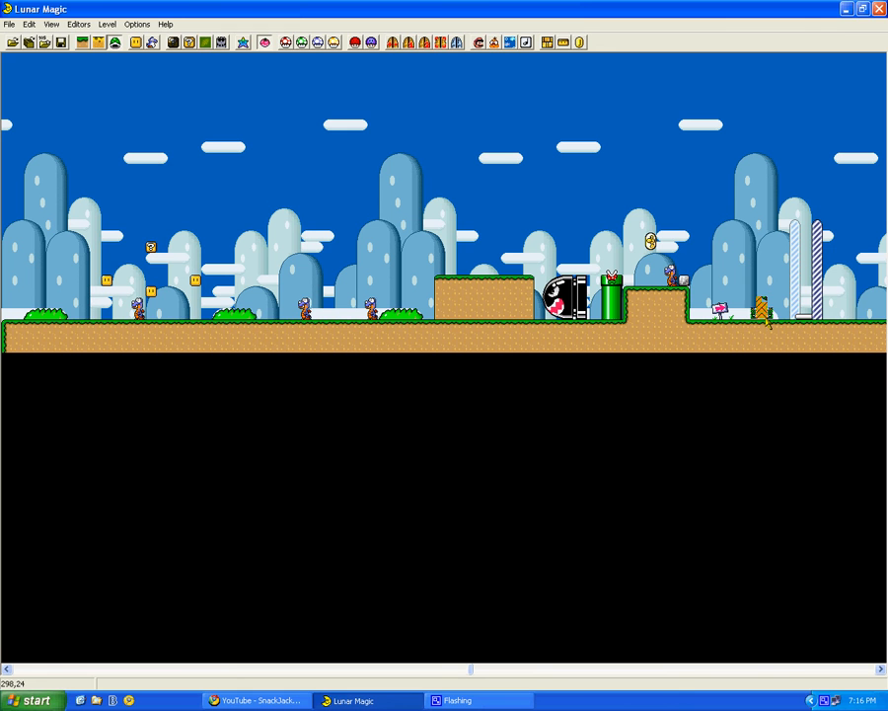
# Try moving the Clapin' chuck sprite beside the goal up one tile, and return it to the ground
pyautogui.click(766, 314)
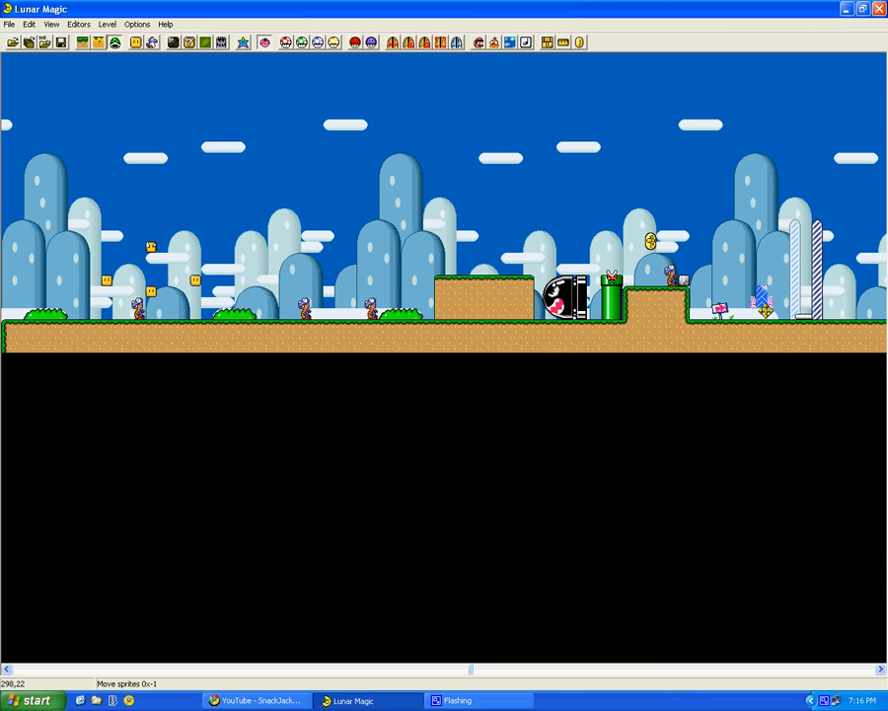
pyautogui.moveTo(766, 311); pyautogui.dragTo(766, 322)
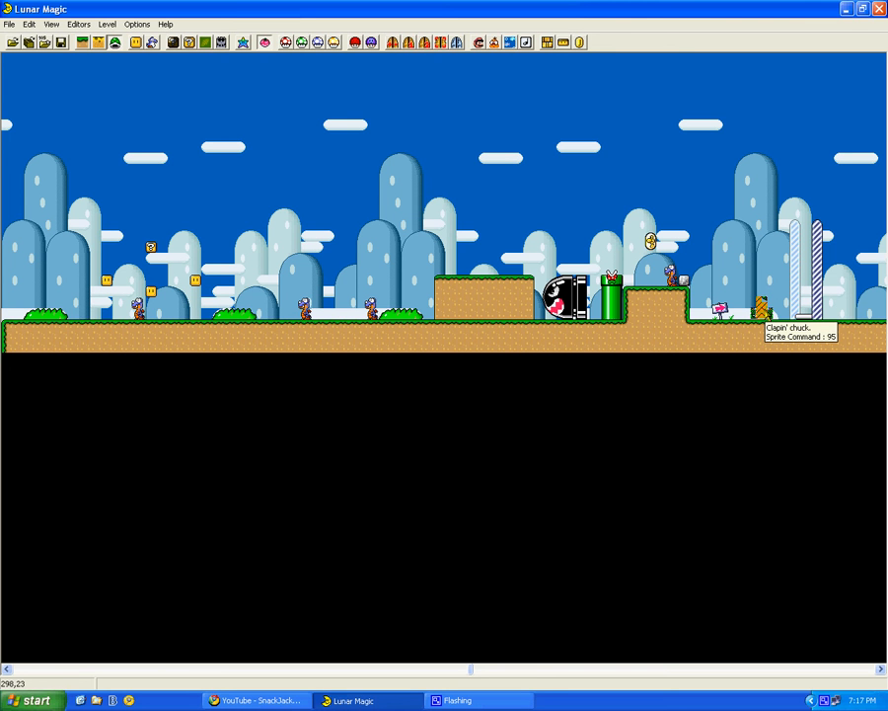
# Reopen the Super GFX Bypass settings, accepting the ROM expansion to 1 meg, and set the SP3 sprite graphics file to 13
pyautogui.click(763, 311)
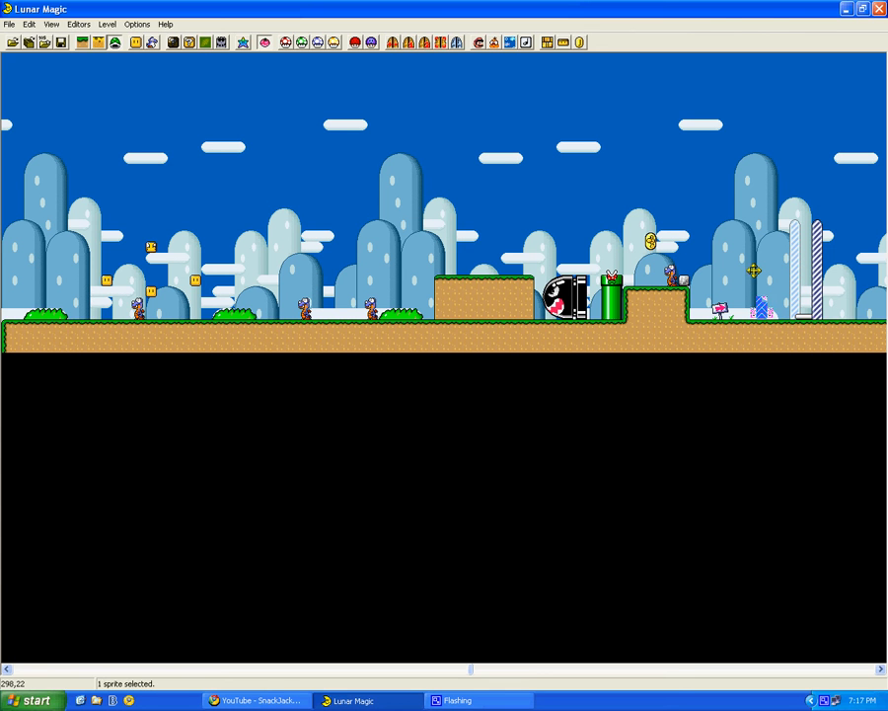
pyautogui.click(352, 44)
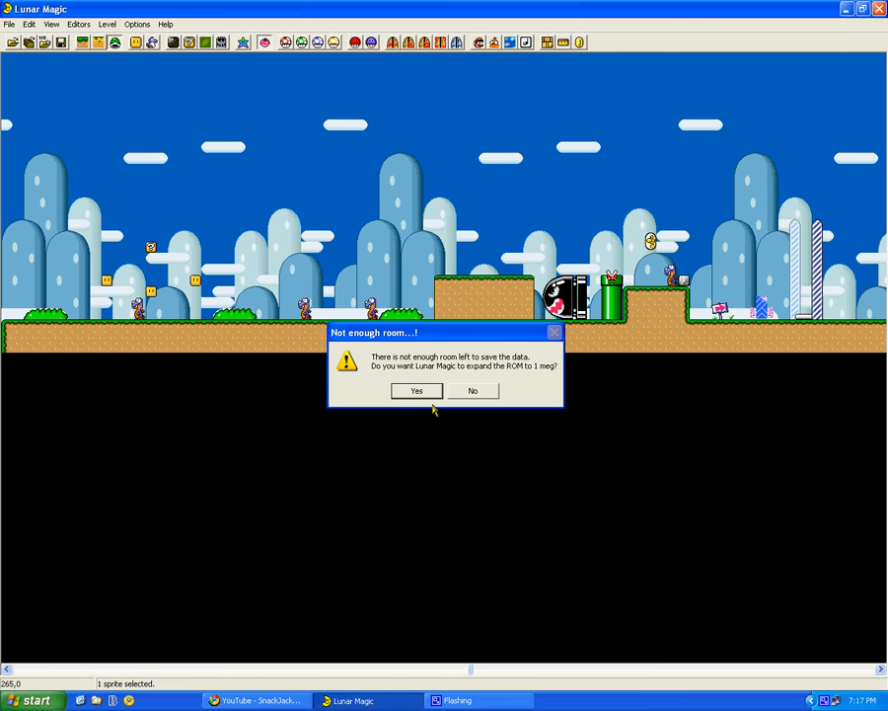
pyautogui.click(429, 396)
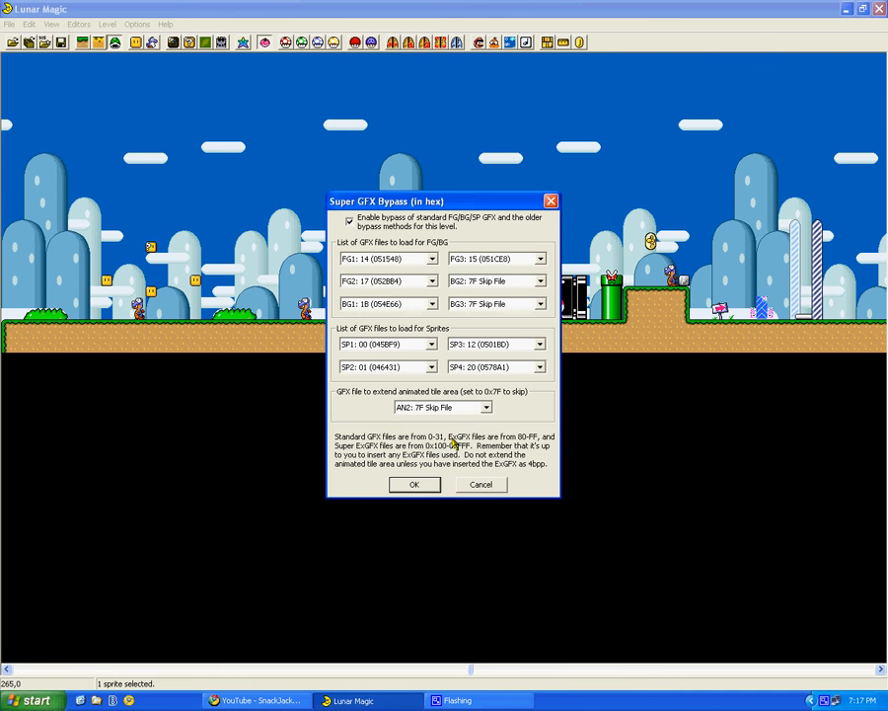
pyautogui.click(540, 345)
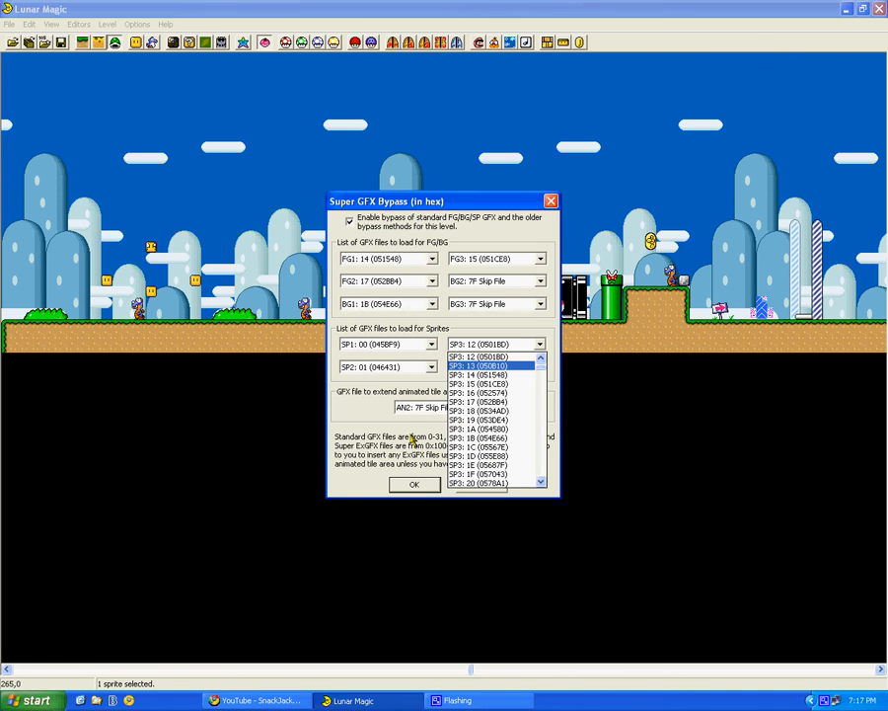
pyautogui.click(414, 485)
pyautogui.click(762, 293)
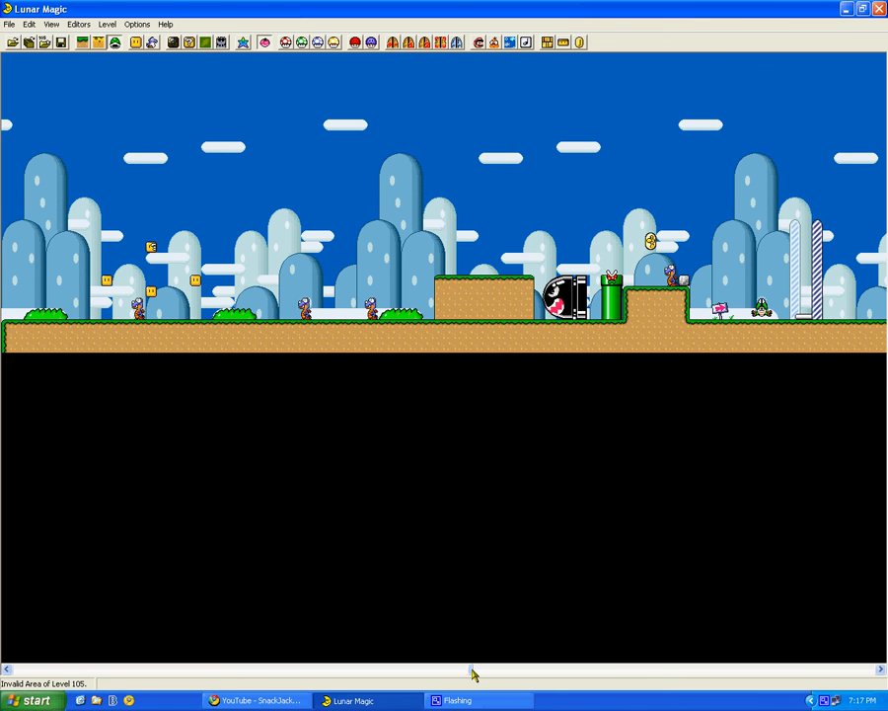
# Return to the level's start and preview the first Special Commands and Generators in the Add Sprites window, through the Torpedo Launcher
pyautogui.moveTo(472, 671); pyautogui.dragTo(11, 664)
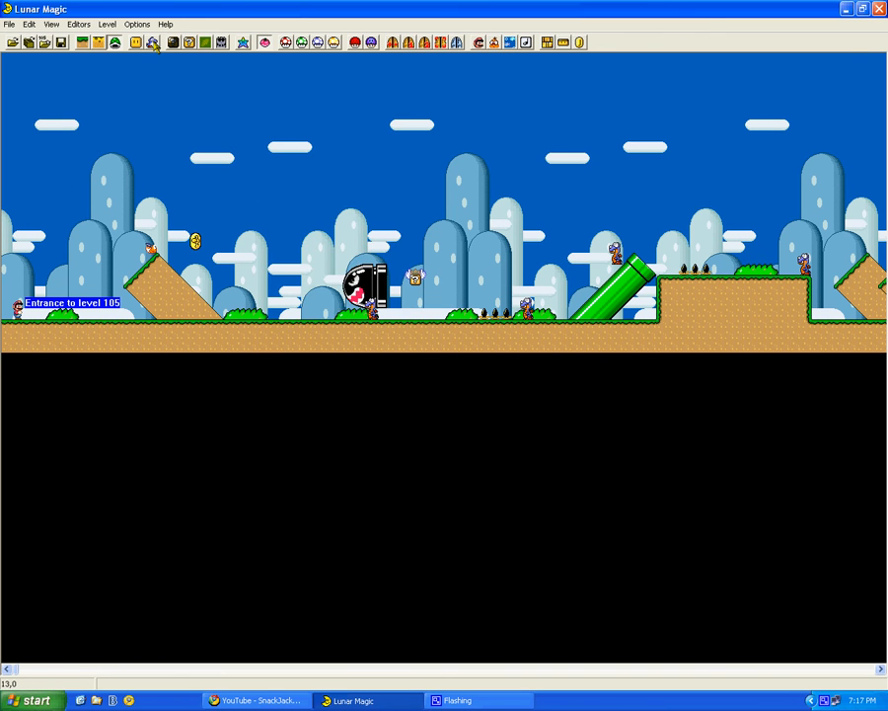
pyautogui.click(153, 44)
pyautogui.click(378, 361)
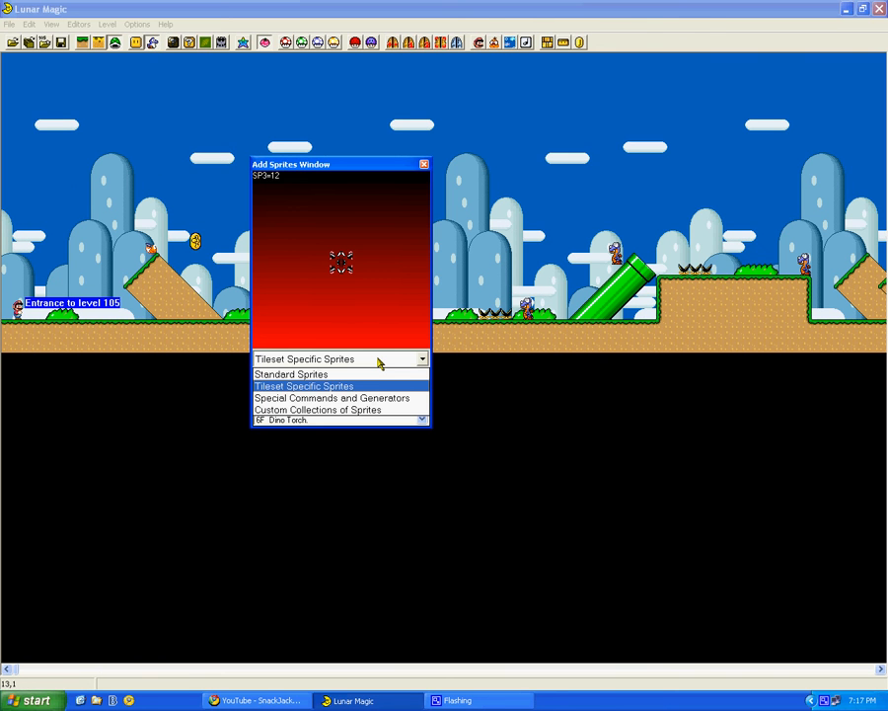
pyautogui.click(306, 398)
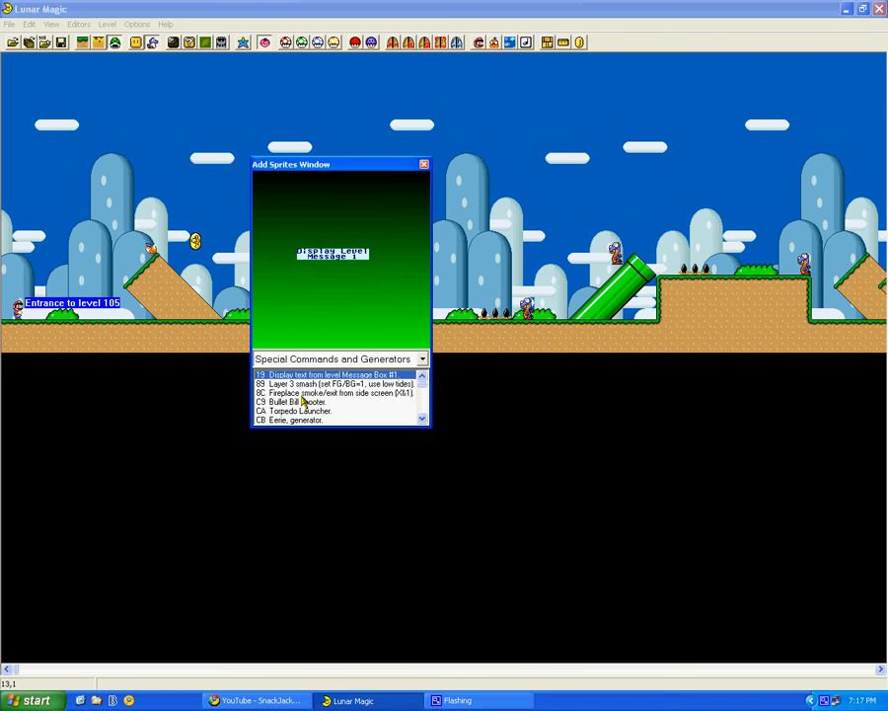
pyautogui.click(306, 385)
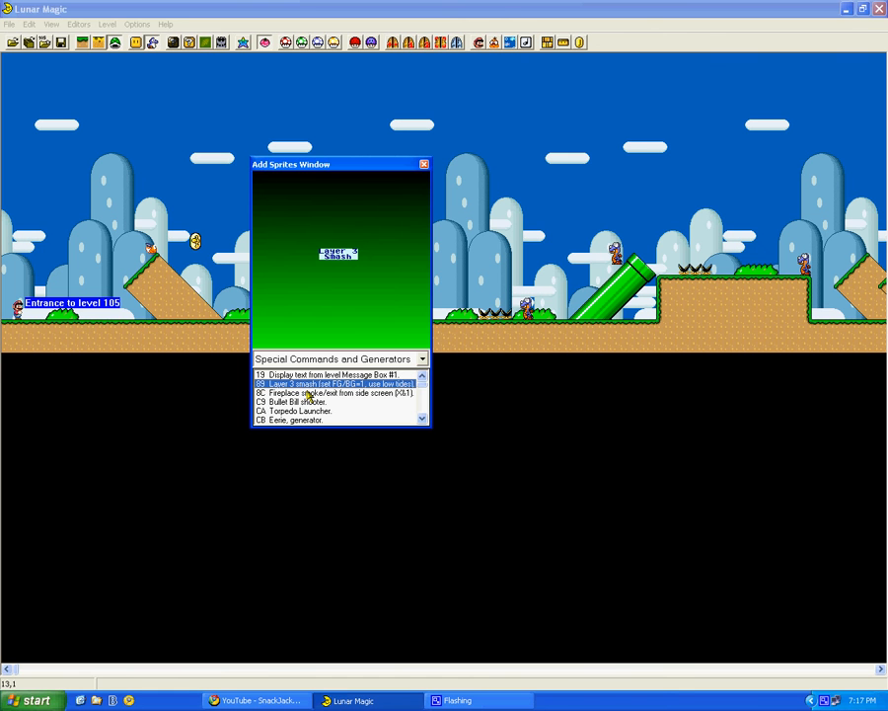
pyautogui.click(307, 392)
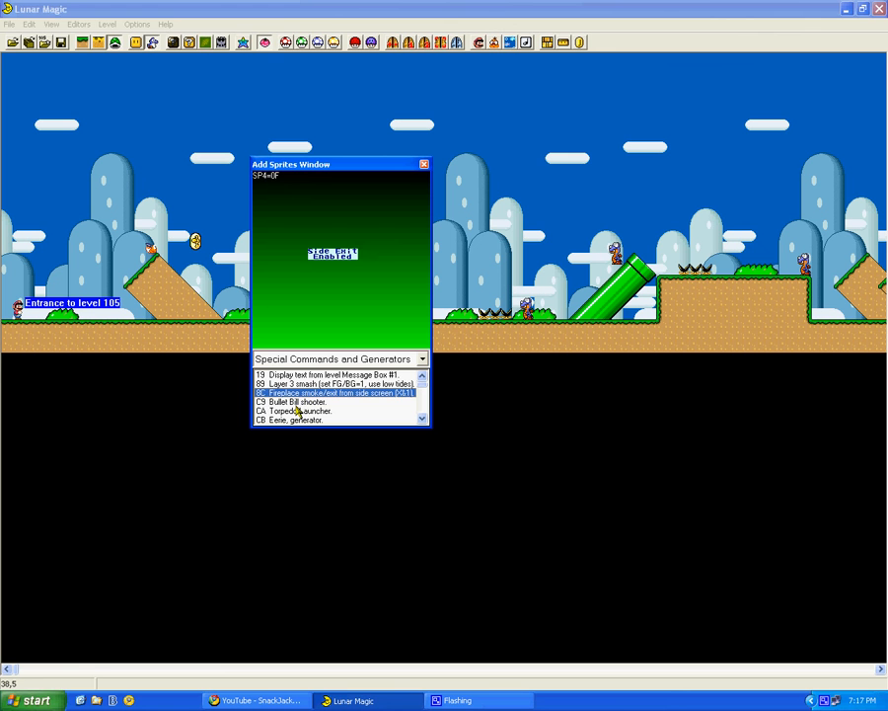
pyautogui.press('Down')
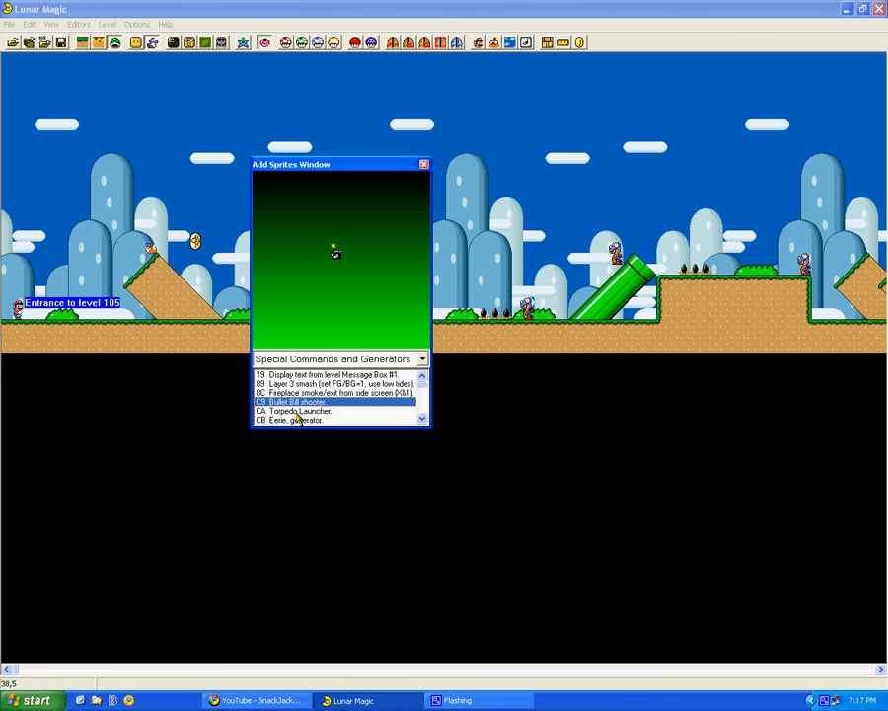
pyautogui.press('Down')
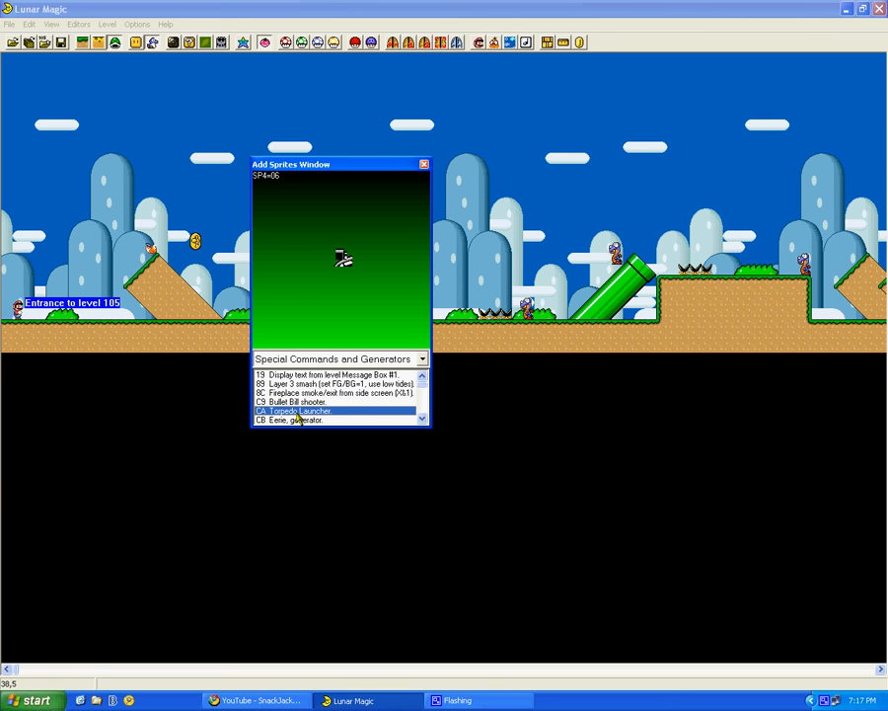
# Browse further through the generators list, previewing the Super Koopa generator and the left Dolphin generator
pyautogui.click(422, 418)
pyautogui.click(422, 418)
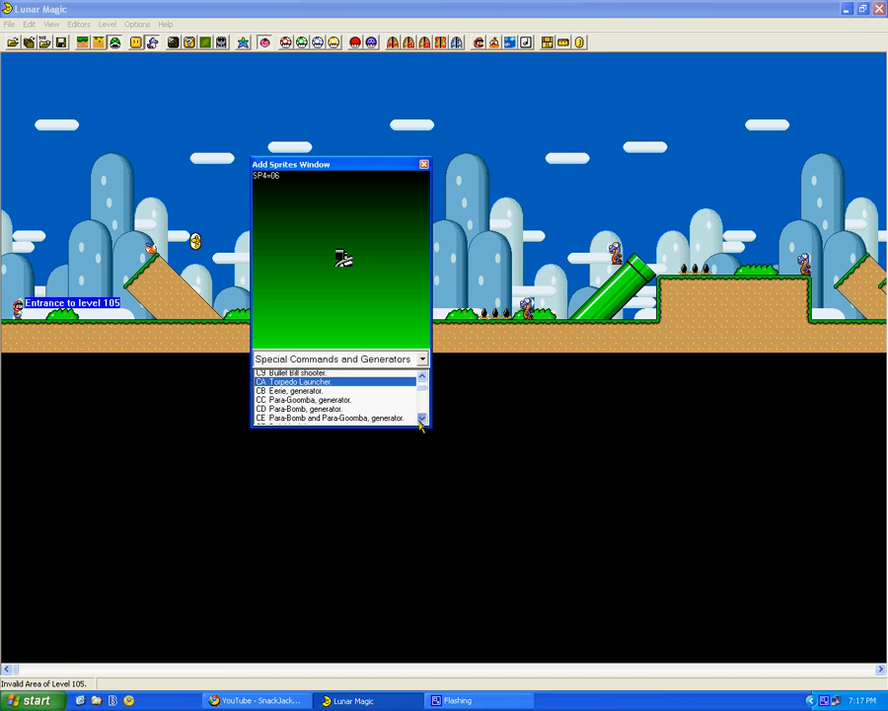
pyautogui.click(421, 422)
pyautogui.click(421, 421)
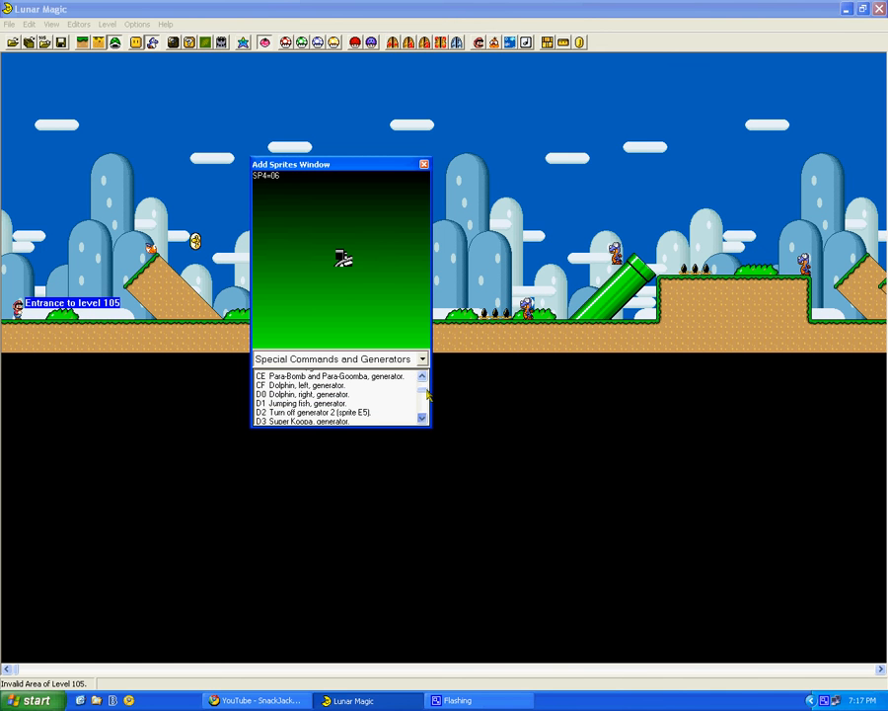
pyautogui.click(347, 419)
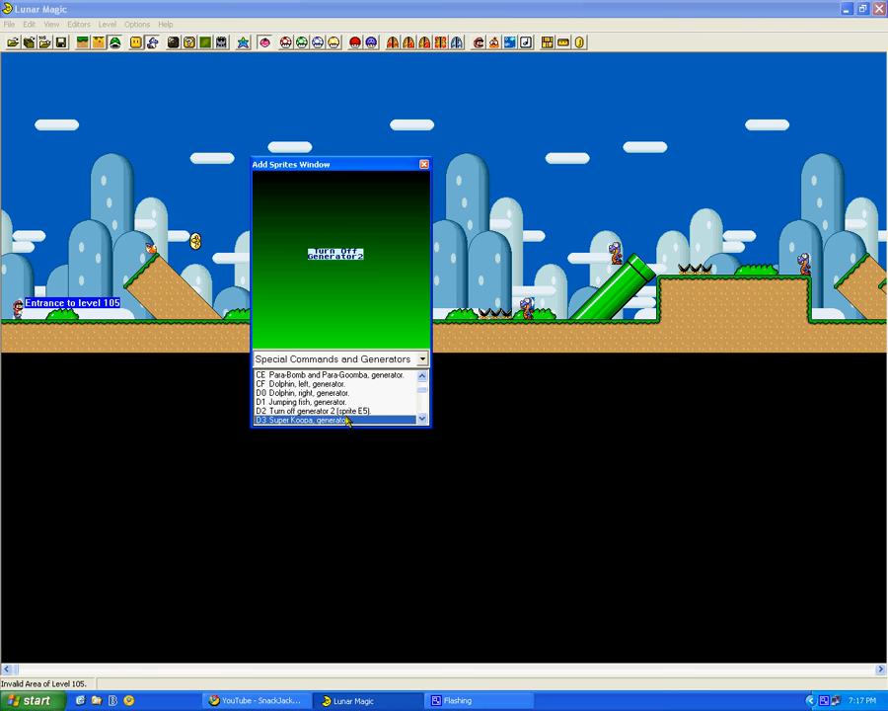
pyautogui.click(330, 384)
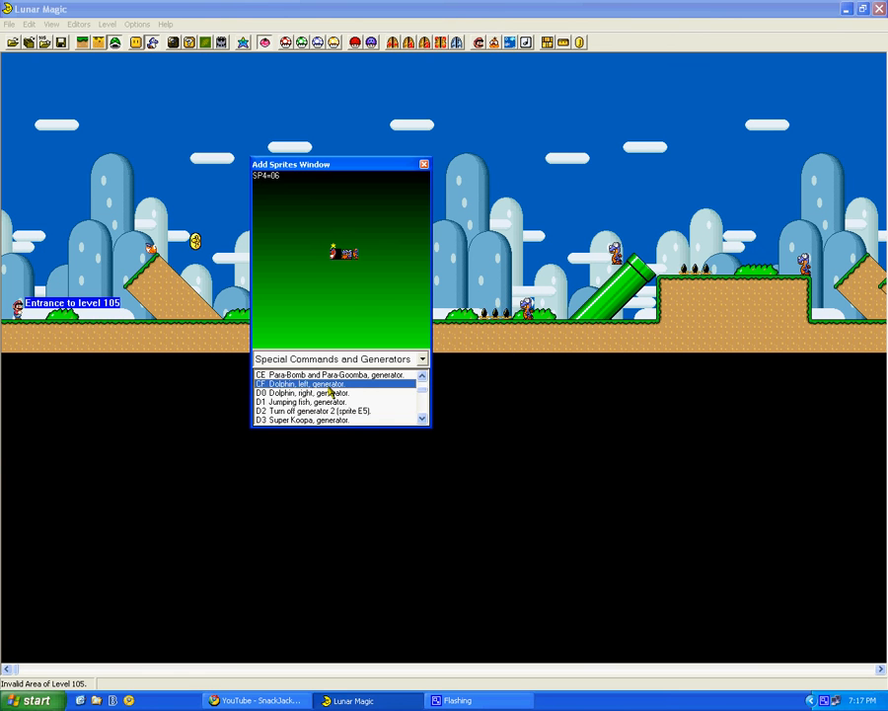
# Look at the Custom Collections of Sprites category and reposition the Add Sprites window
pyautogui.click(421, 360)
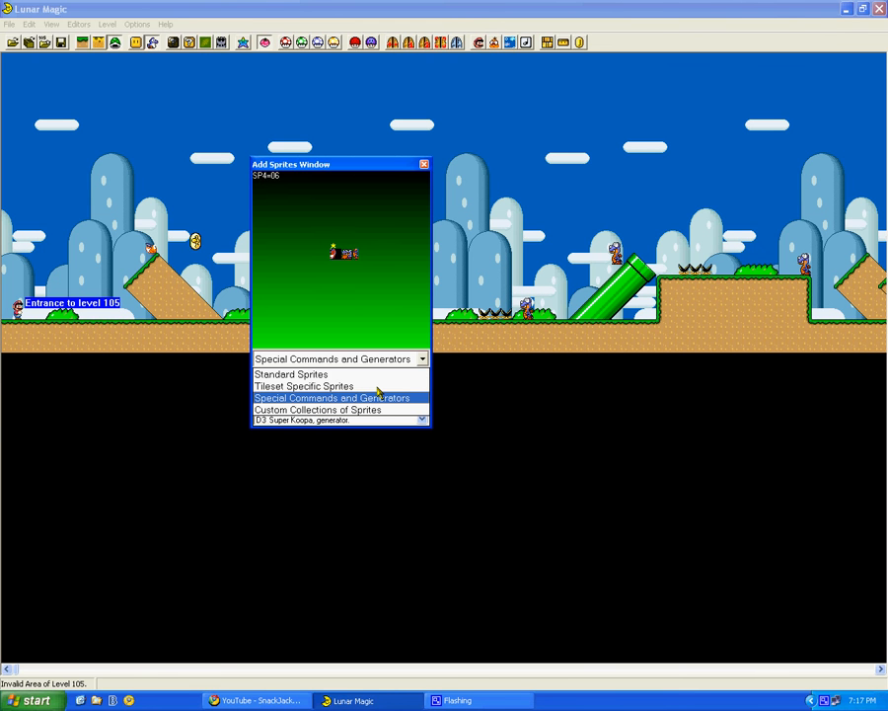
pyautogui.click(331, 408)
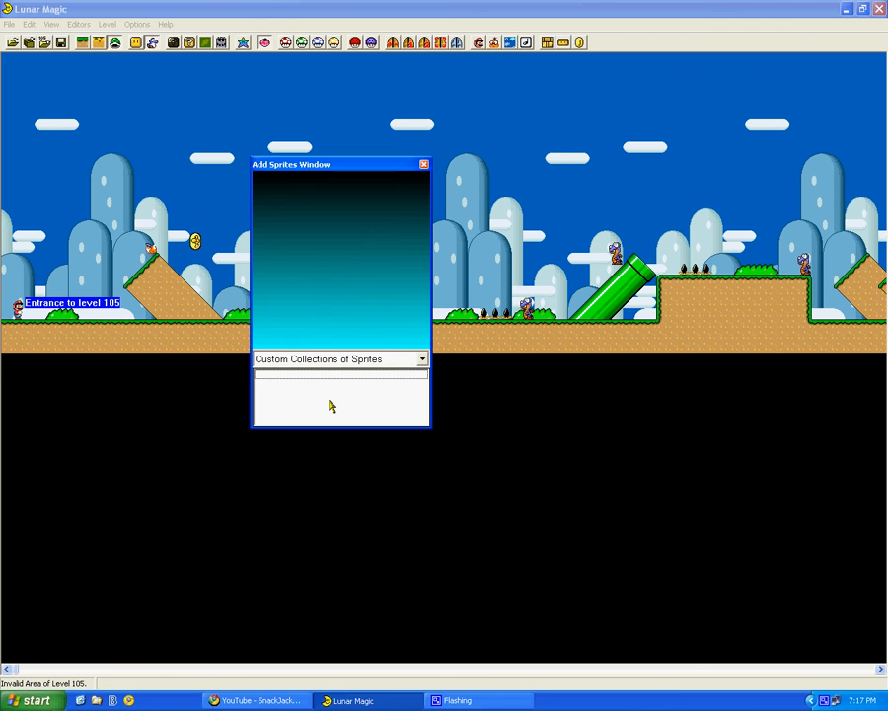
pyautogui.moveTo(291, 156); pyautogui.dragTo(277, 217)
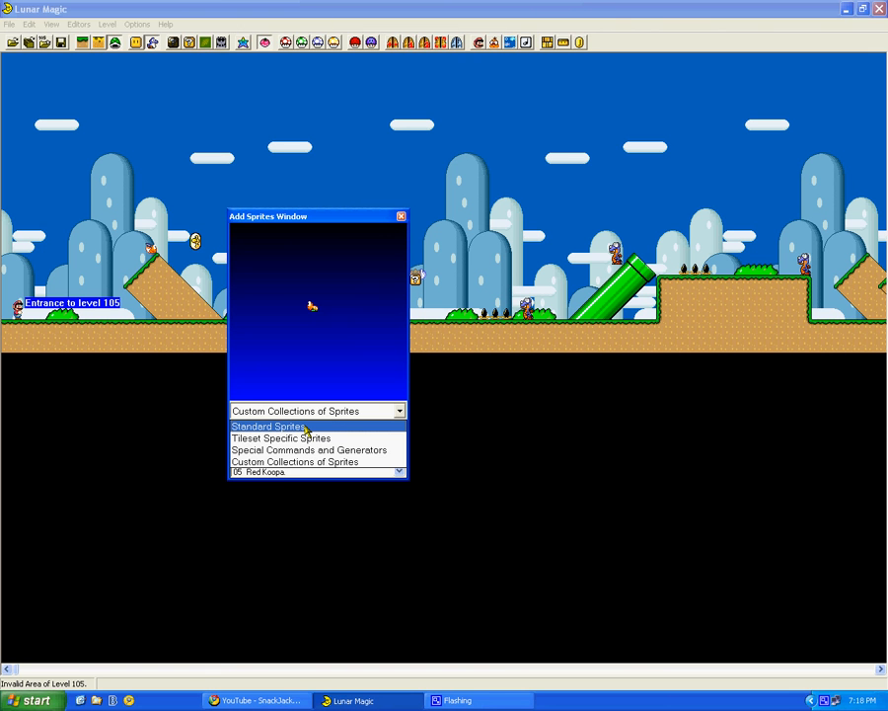
# Add a Green Yoshi from the Standard Sprites on the ground just before the first Banzai Bill, and close the Add Sprites window
pyautogui.click(307, 427)
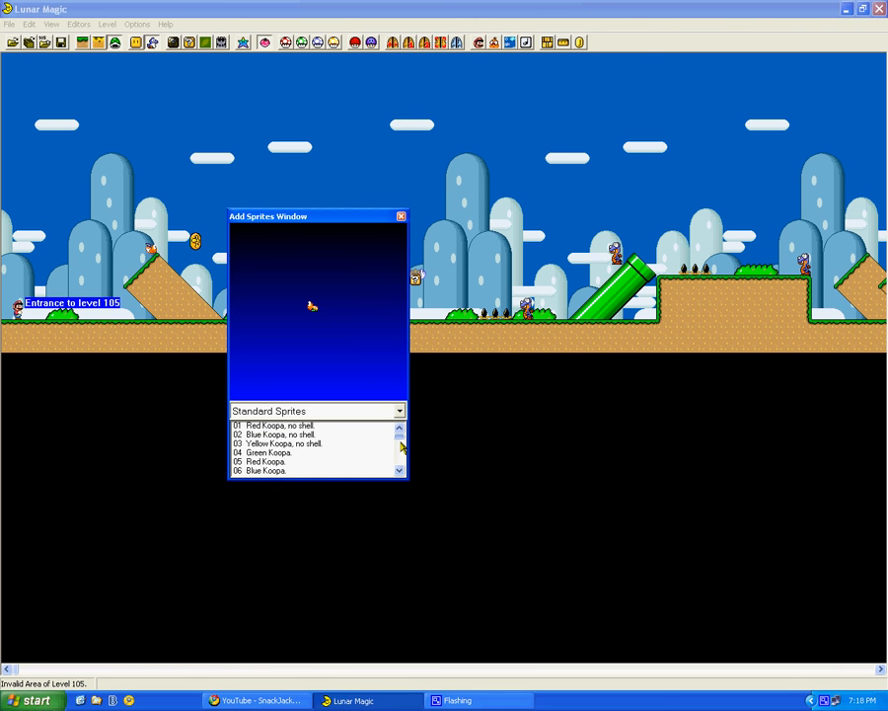
pyautogui.moveTo(399, 439); pyautogui.dragTo(400, 450)
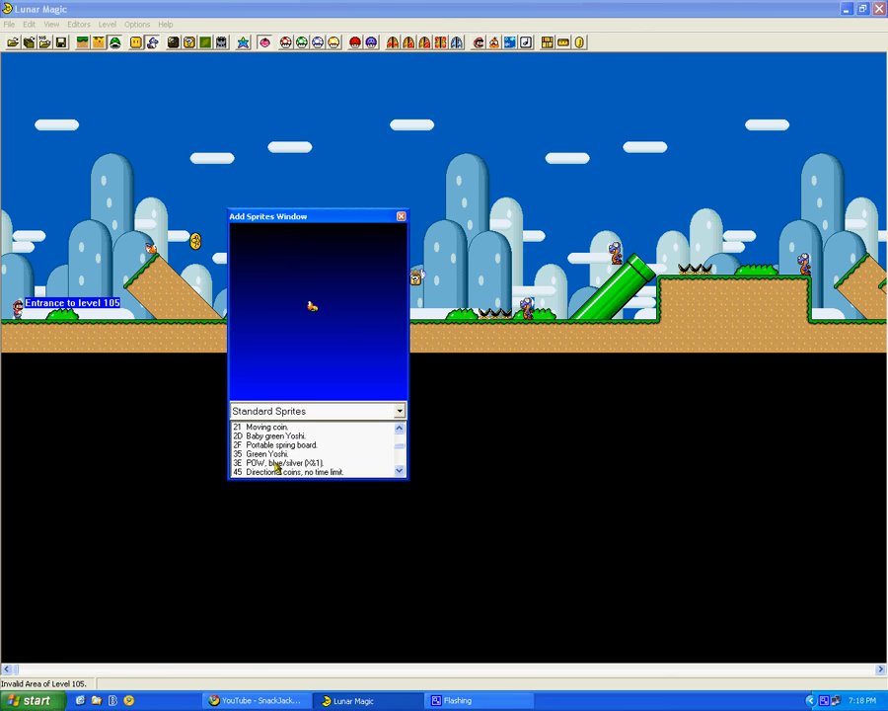
pyautogui.click(277, 453)
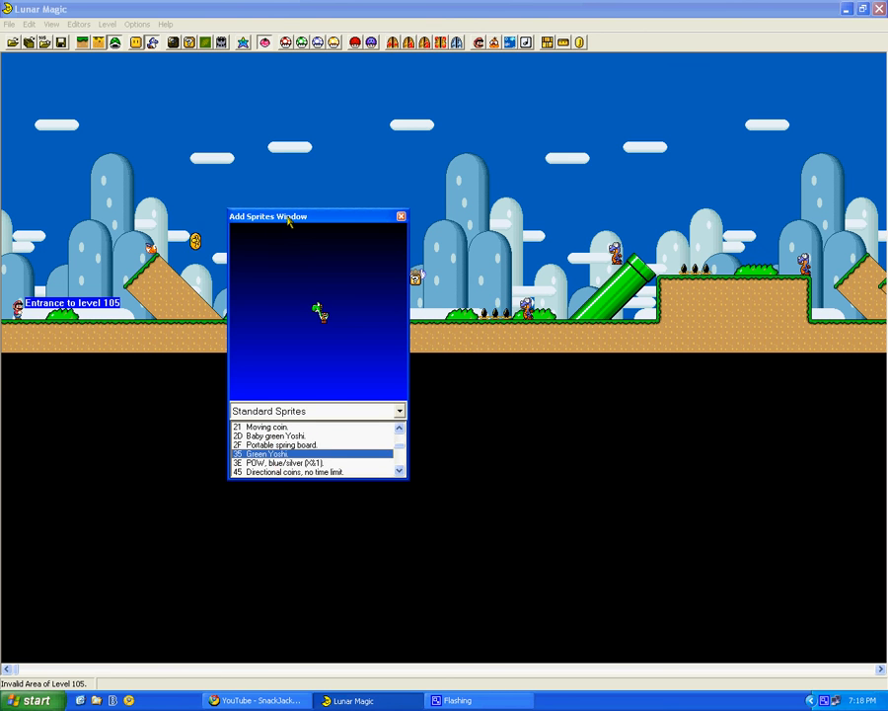
pyautogui.moveTo(288, 221); pyautogui.dragTo(514, 208)
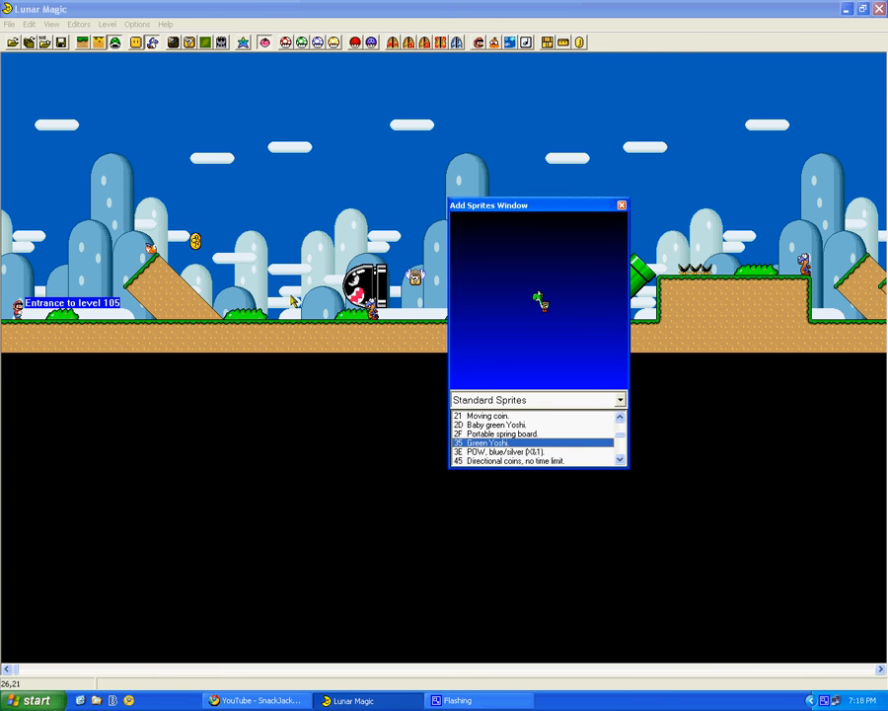
pyautogui.click(293, 301)
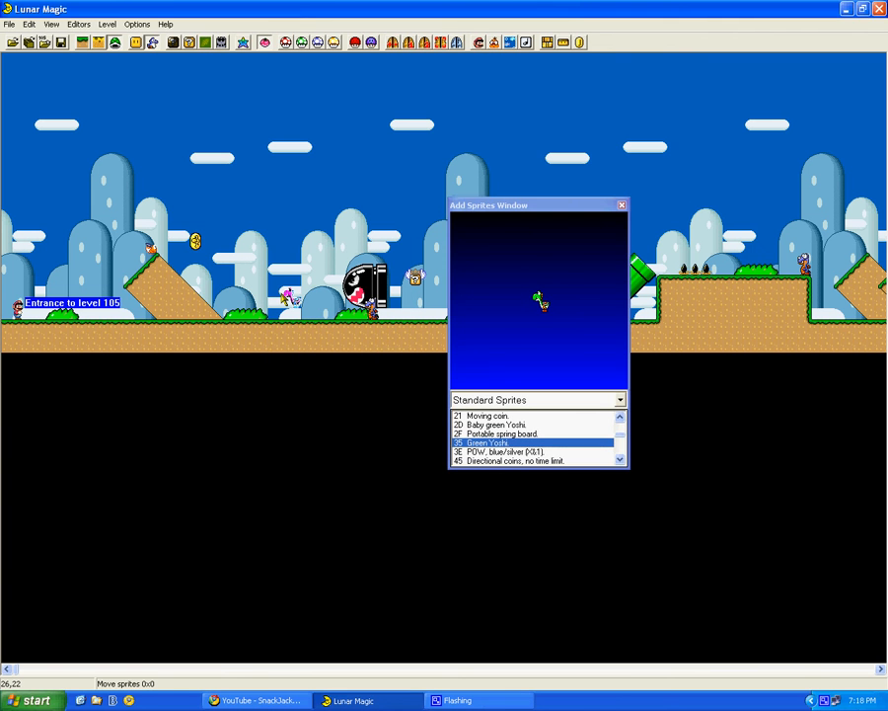
pyautogui.moveTo(292, 299); pyautogui.dragTo(43, 310)
pyautogui.hotkey('ctrl', 'z')
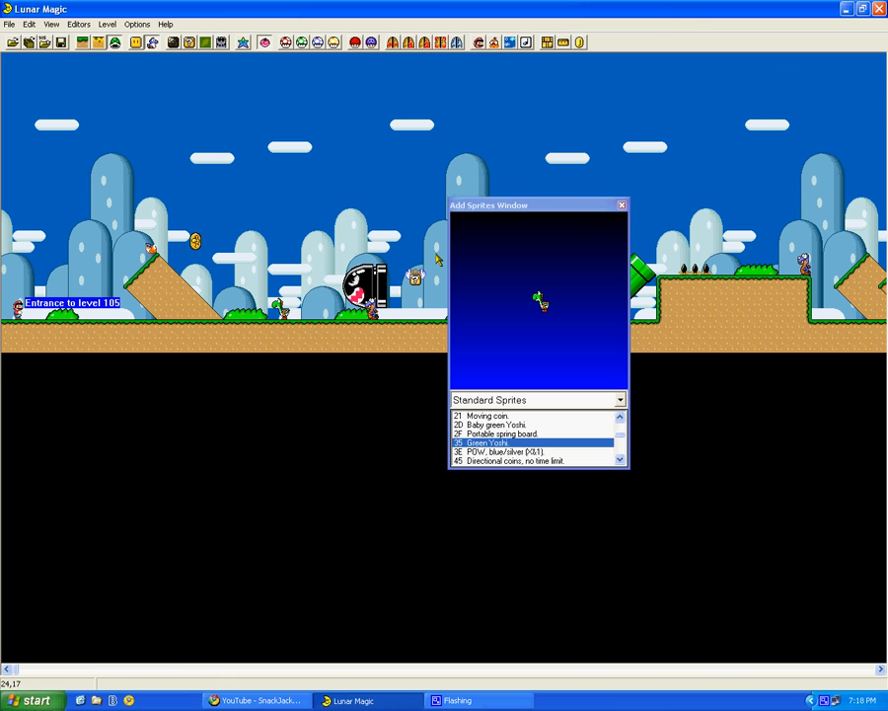
pyautogui.click(622, 205)
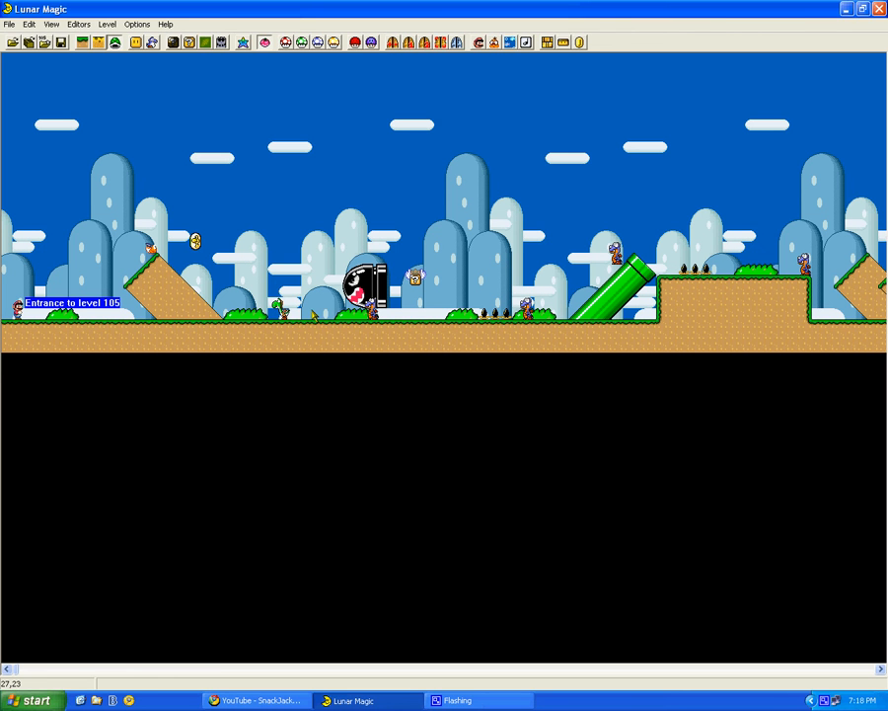
pyautogui.moveTo(240, 247); pyautogui.dragTo(274, 208)
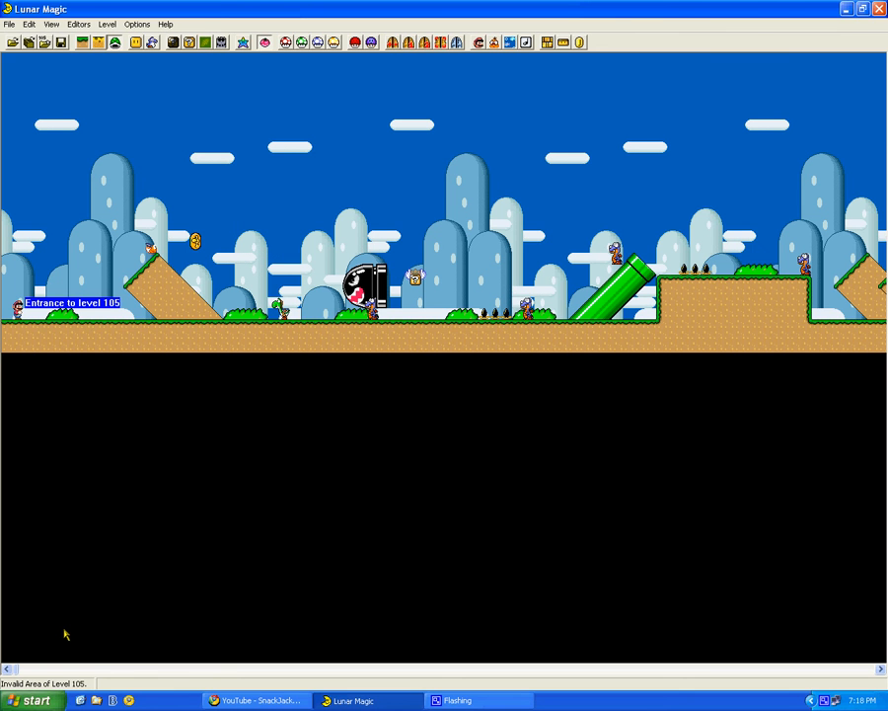
pyautogui.moveTo(17, 670)
pyautogui.mouseDown()
pyautogui.moveTo(92, 677)
pyautogui.moveTo(165, 666)
pyautogui.moveTo(7, 669)
pyautogui.mouseUp()
pyautogui.moveTo(269, 185); pyautogui.dragTo(331, 158)
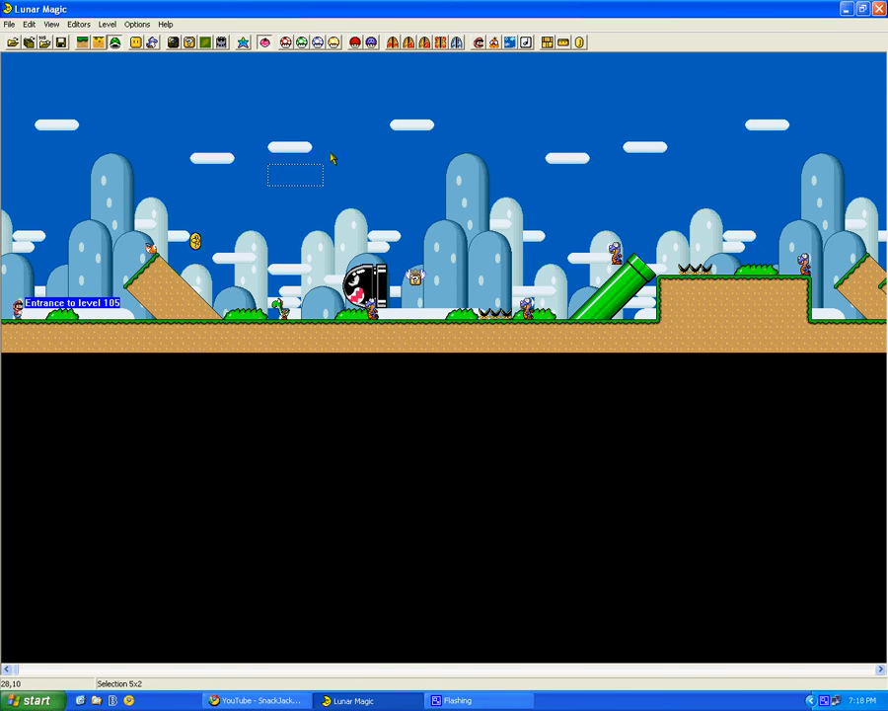